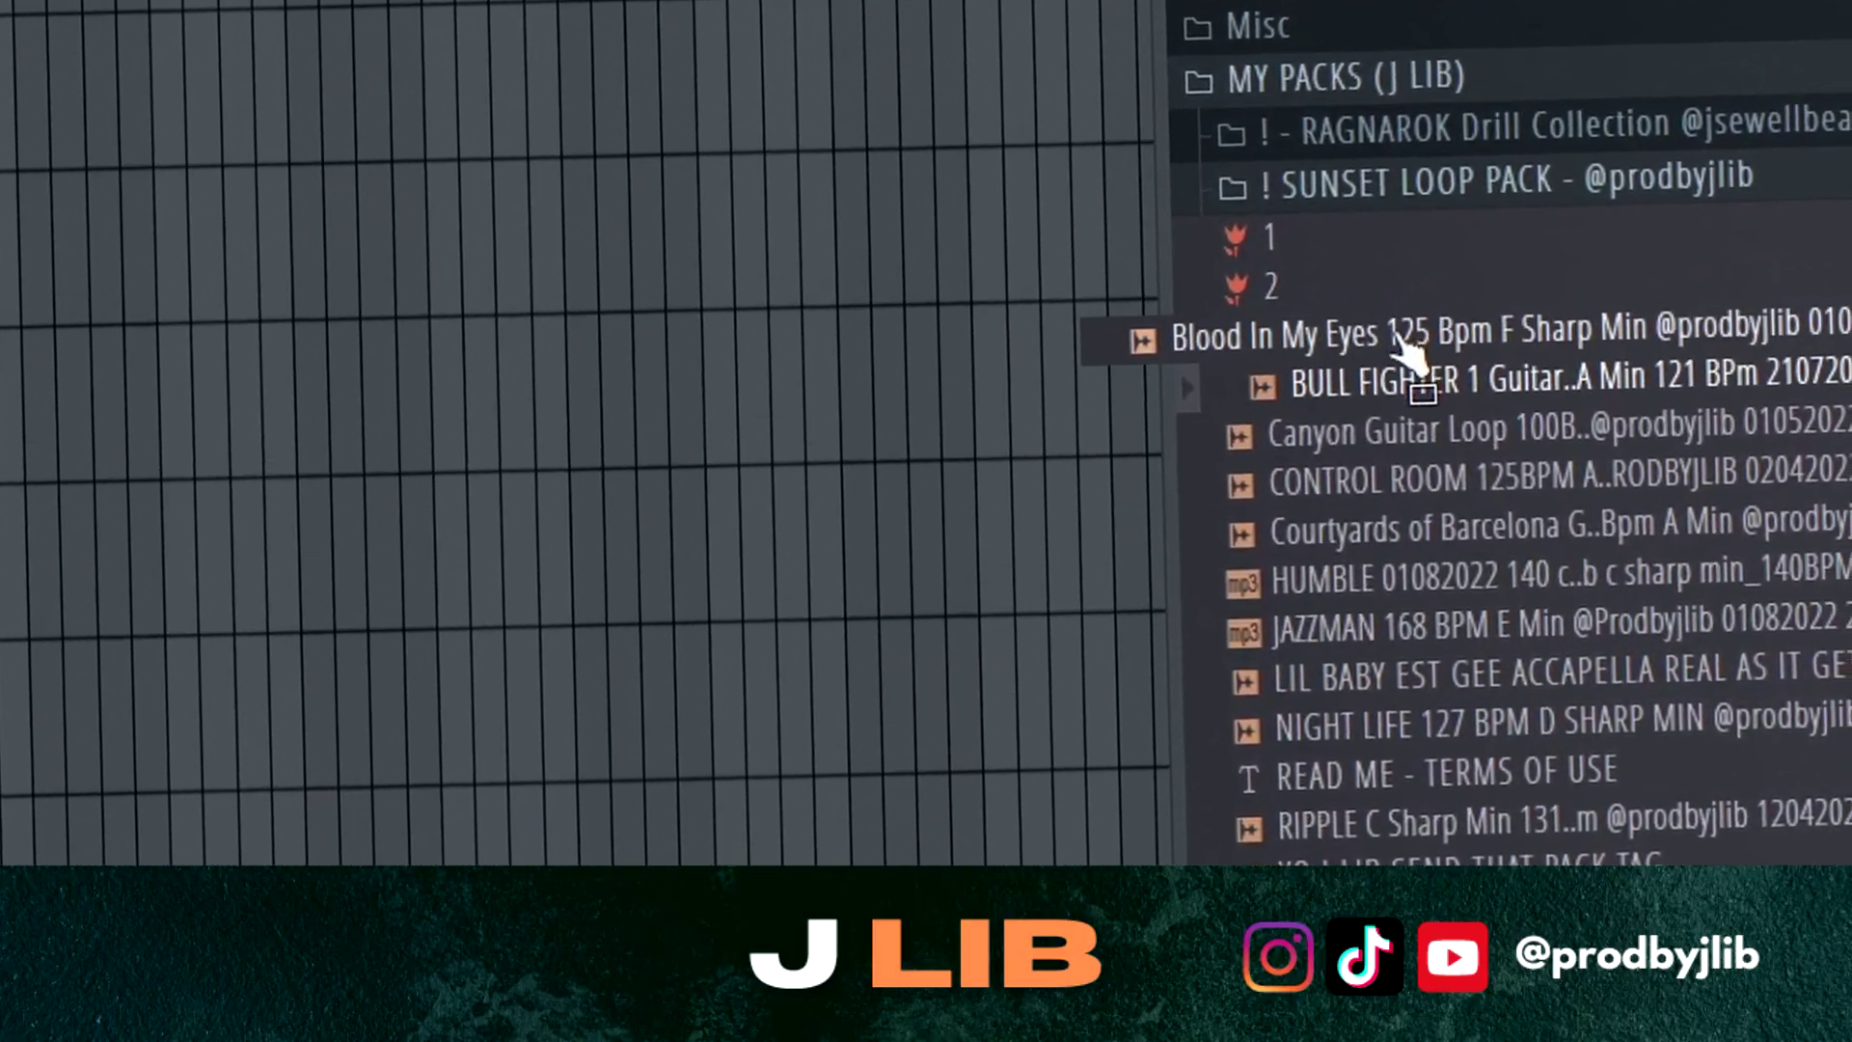
Audition loops in the SUNSET LOOP PACK folder, from BULL FIGHTER and NIGHT LIFE through to CONTROL ROOM.
left_click(1490, 385)
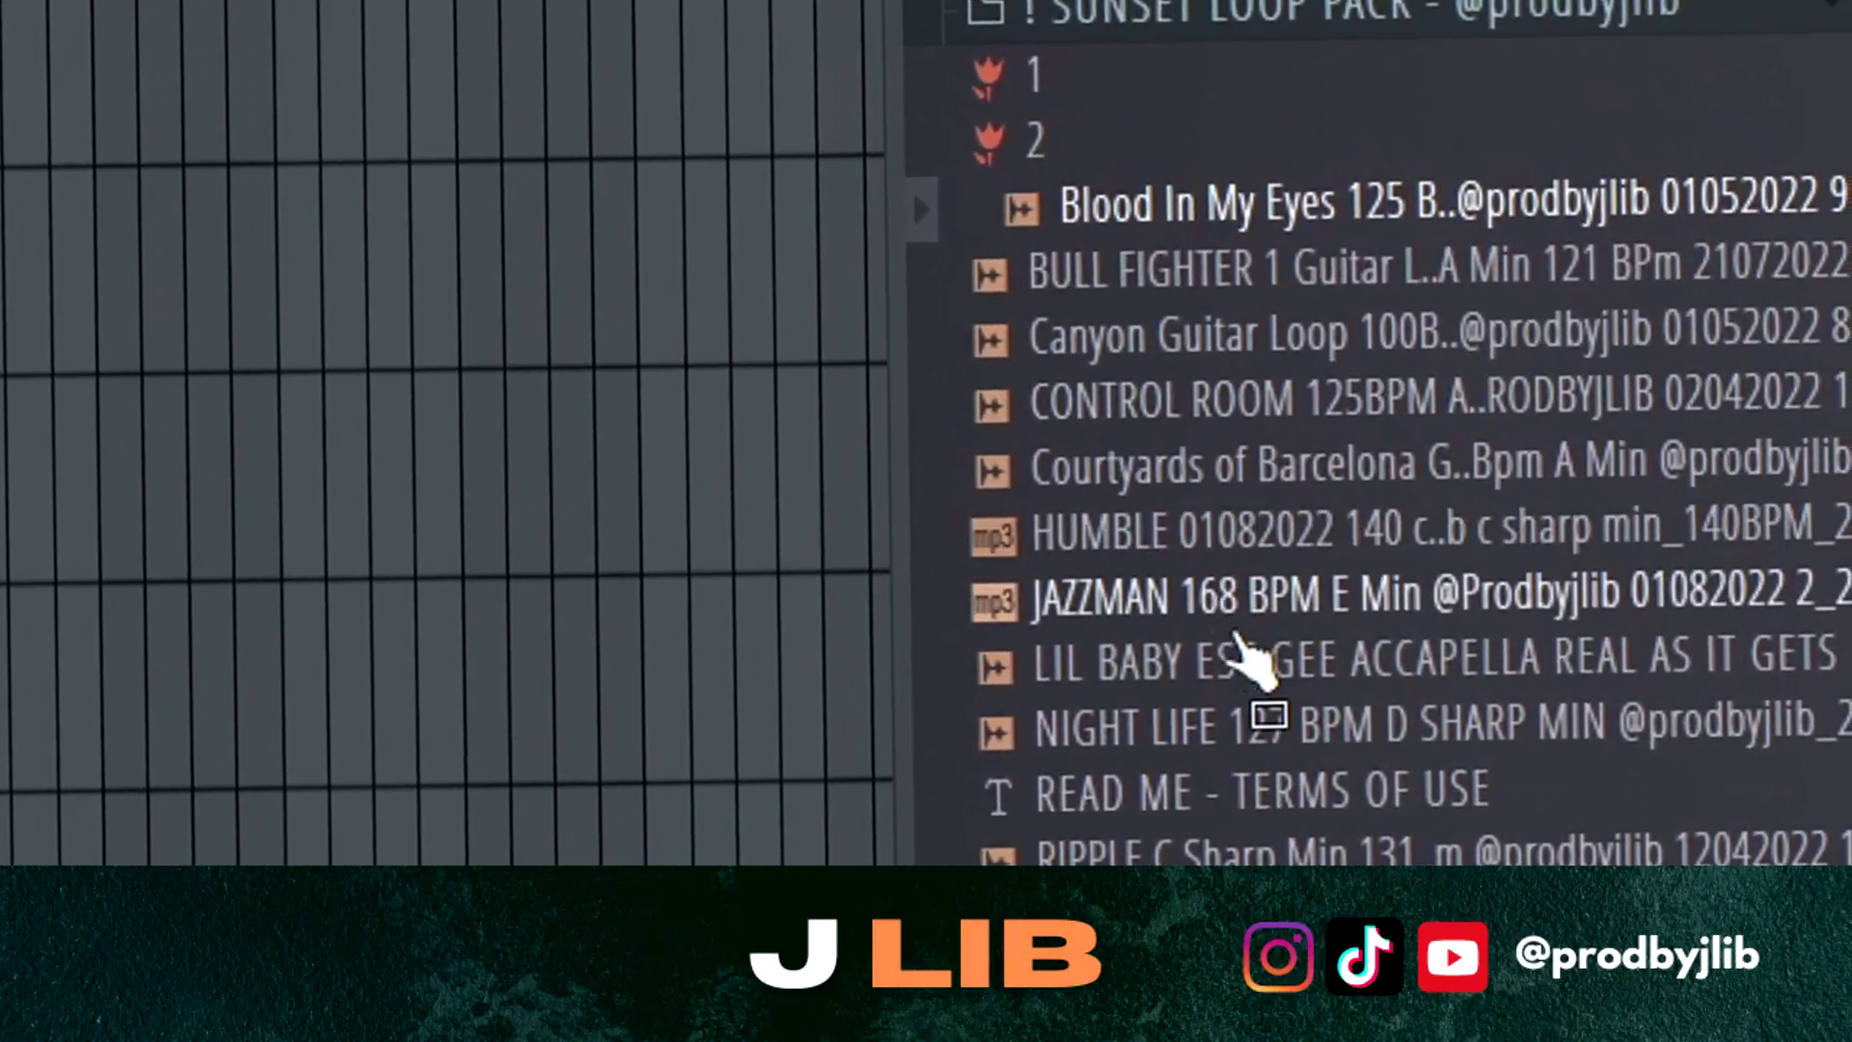
left_click(1336, 731)
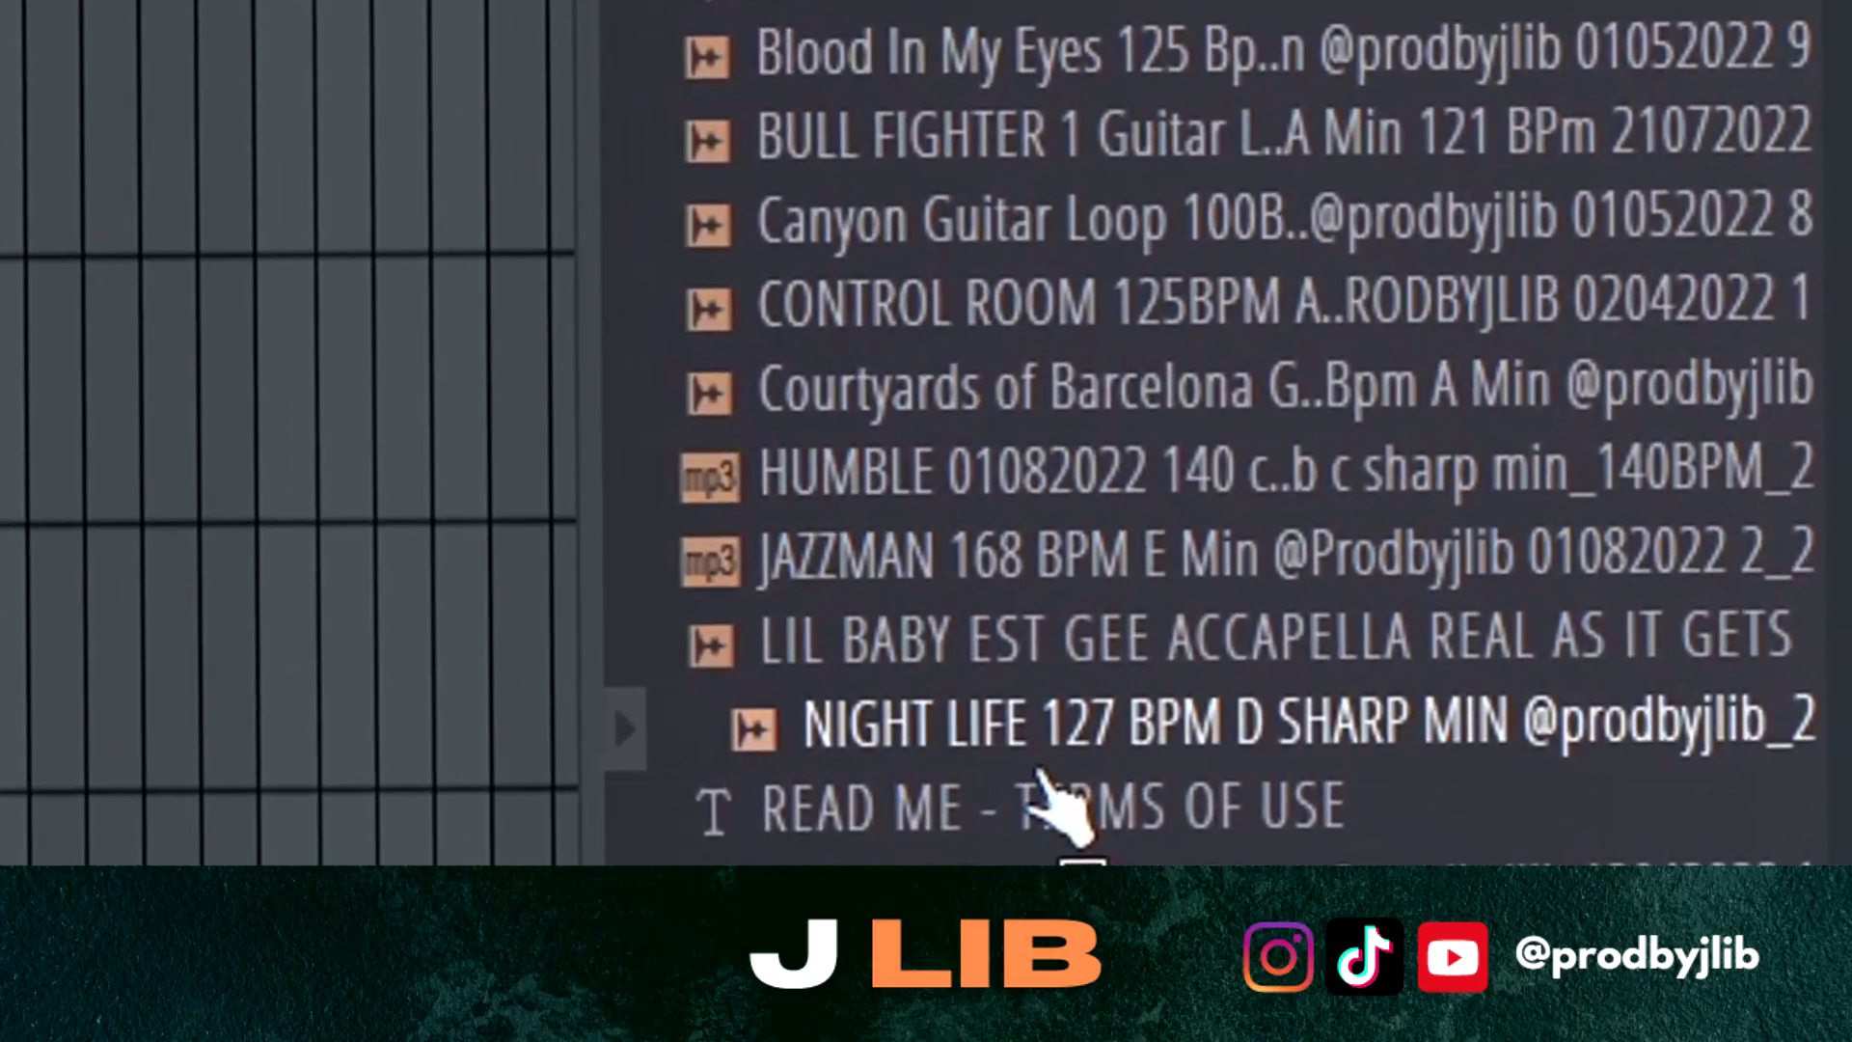
left_click(1302, 687)
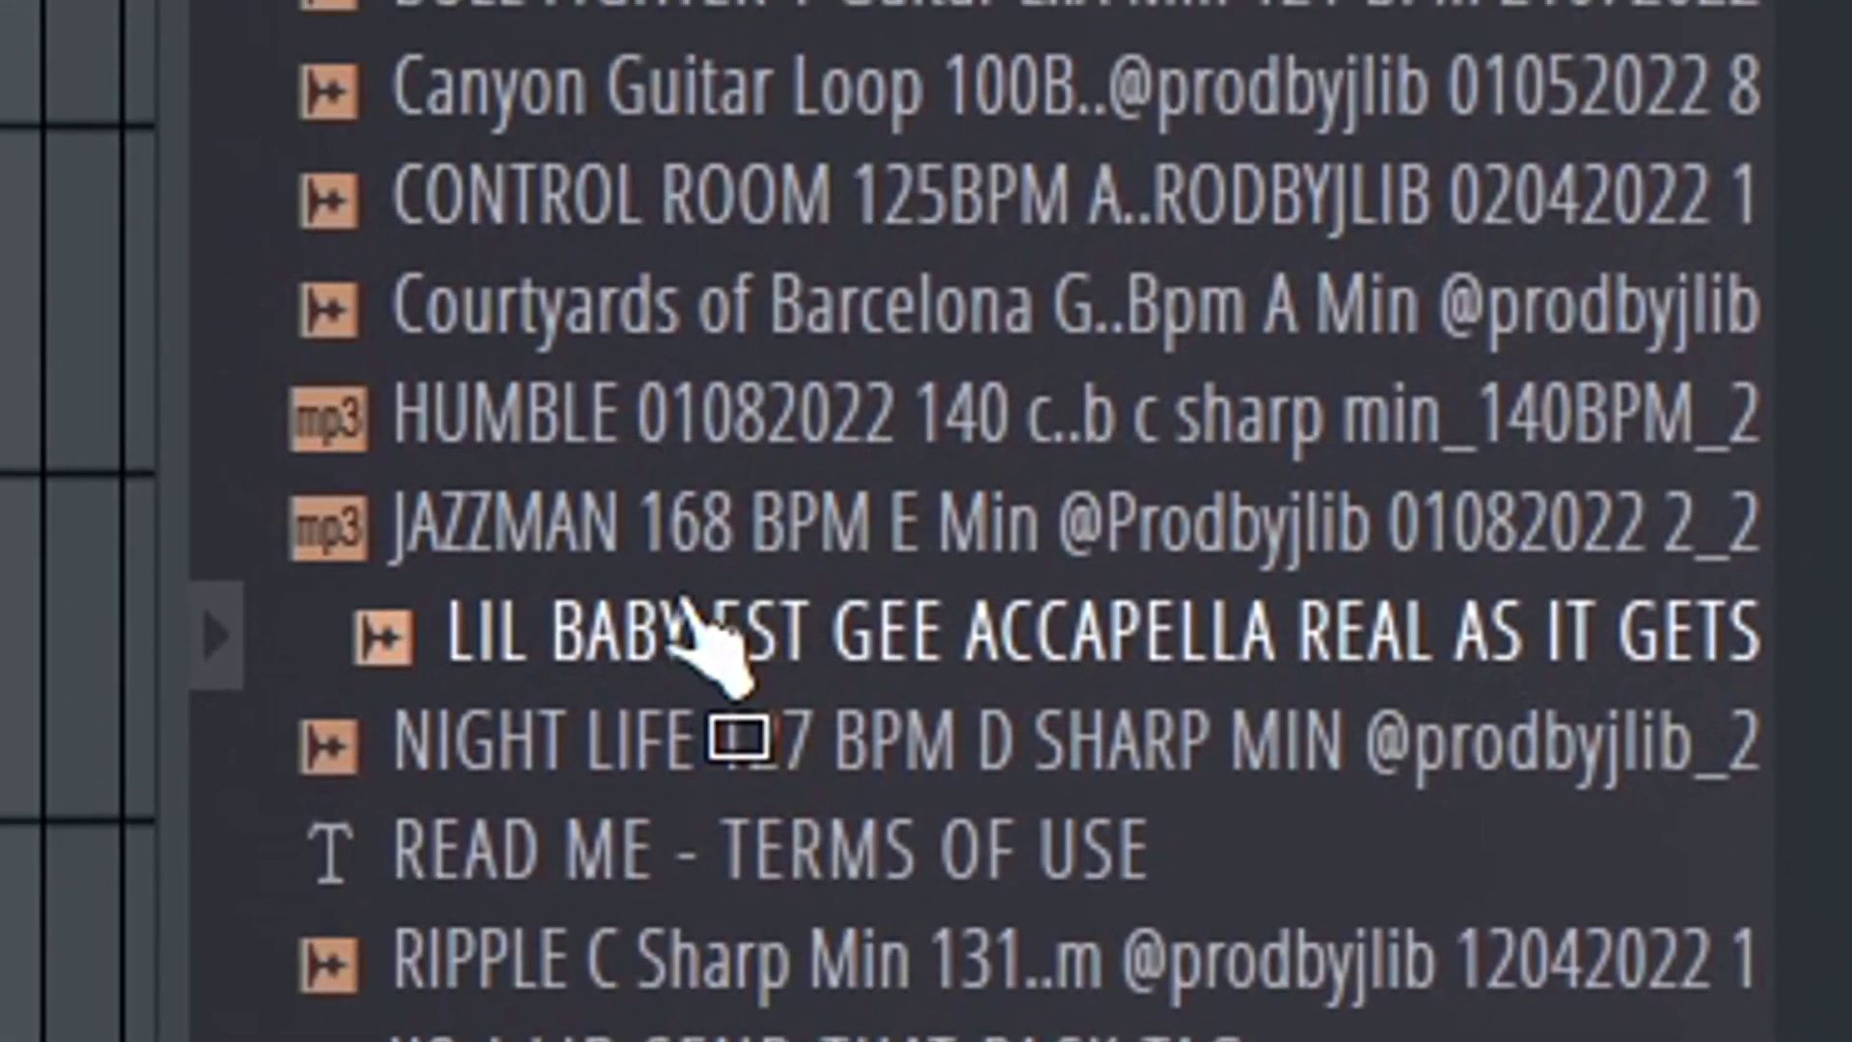
left_click(815, 551)
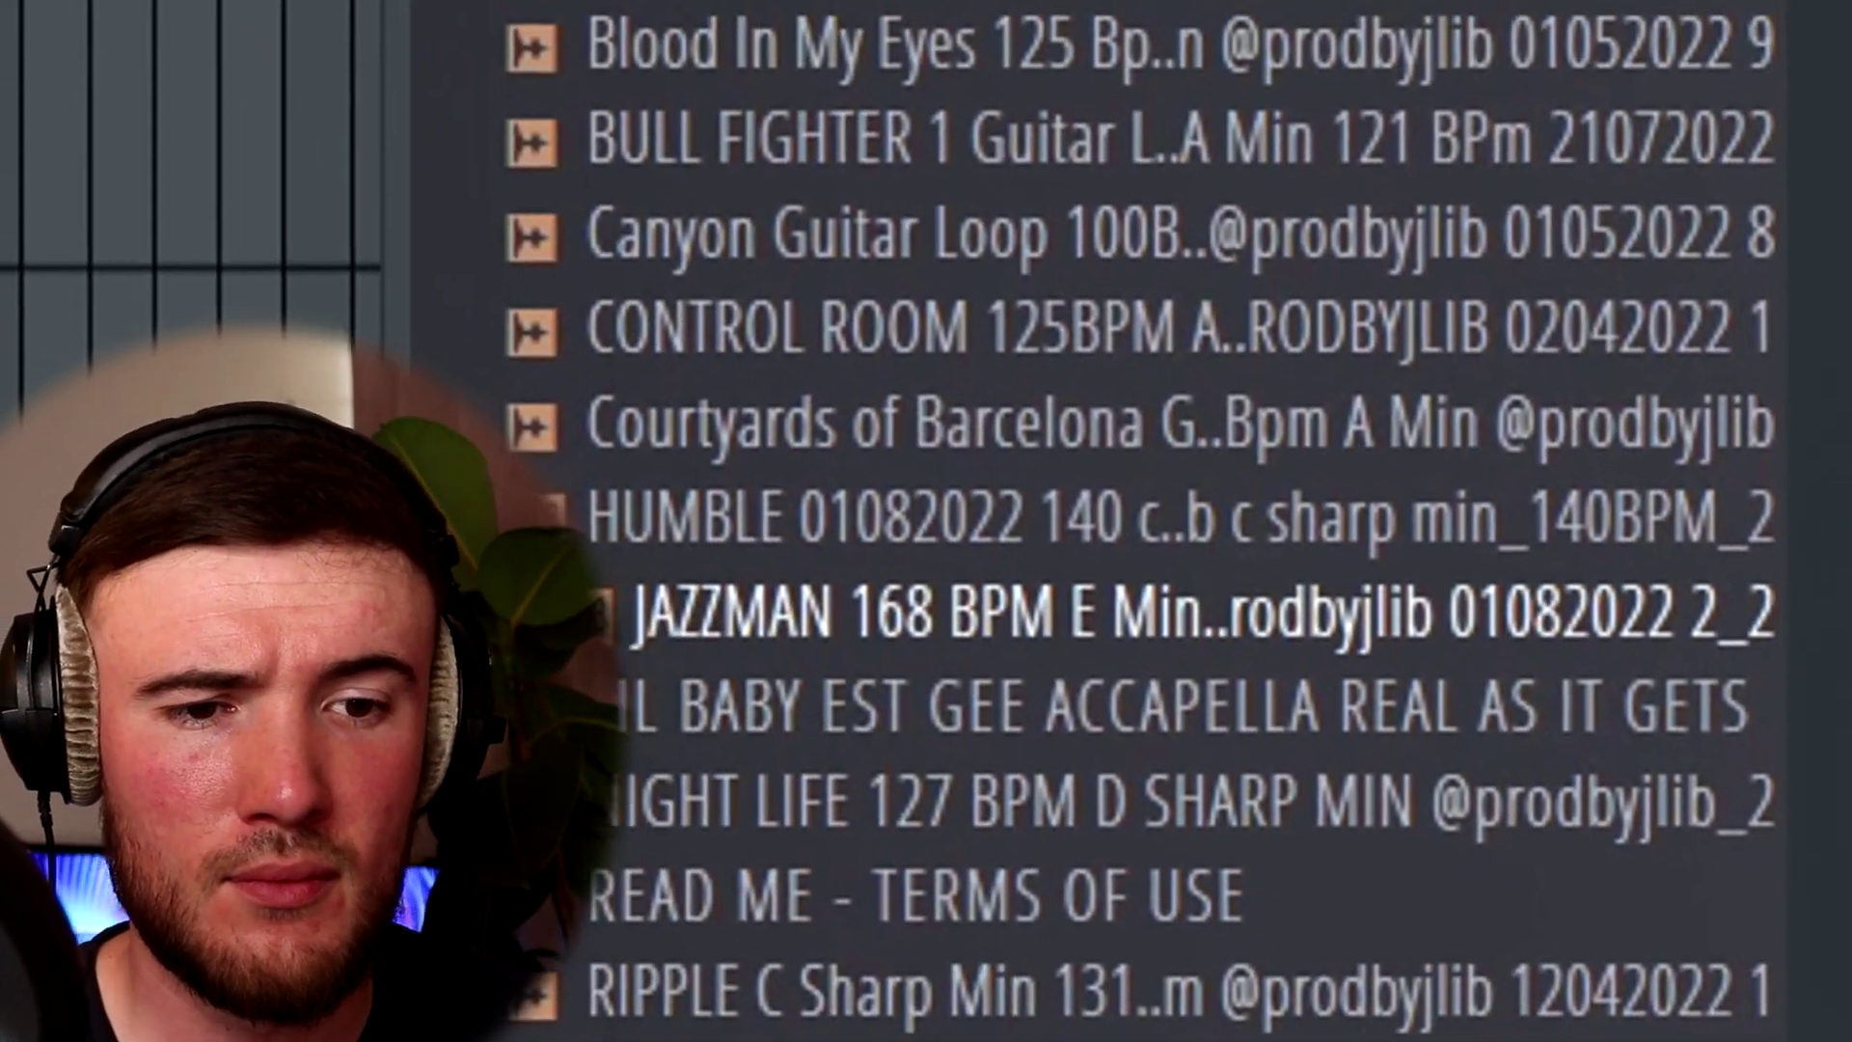
left_click(820, 994)
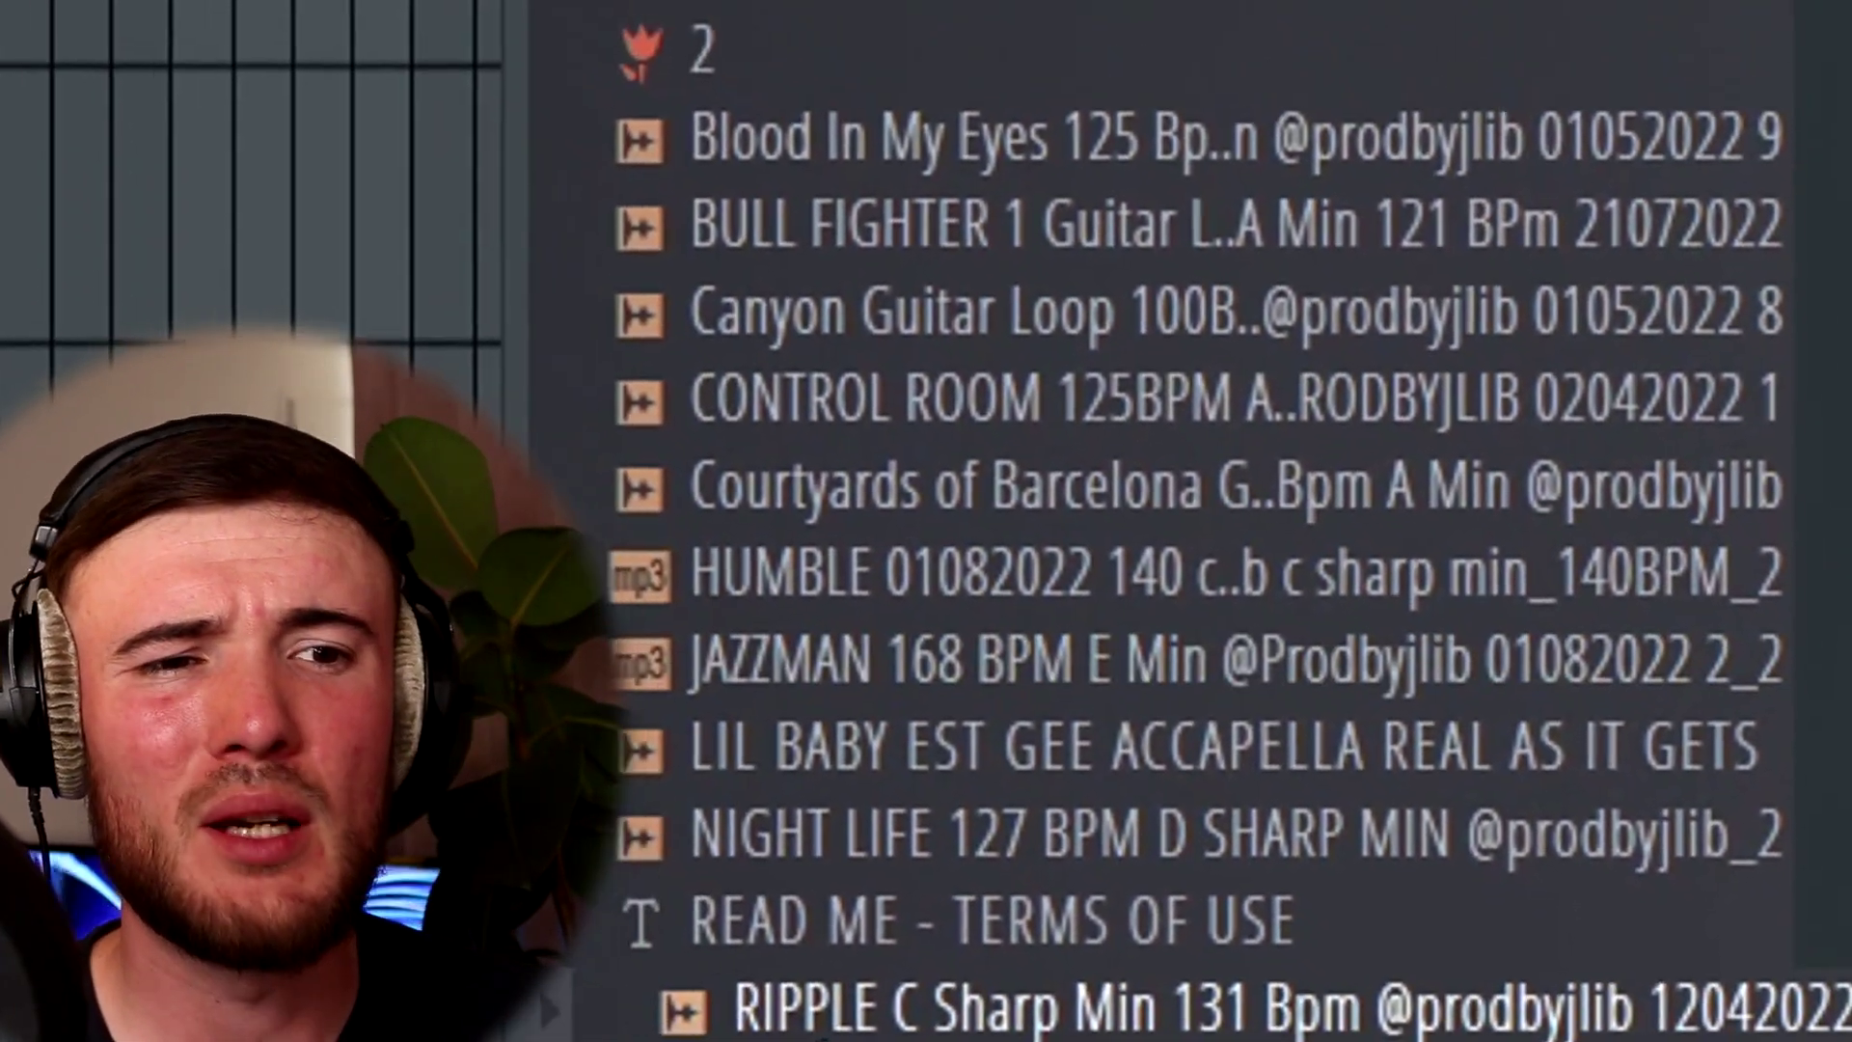
left_click(1012, 539)
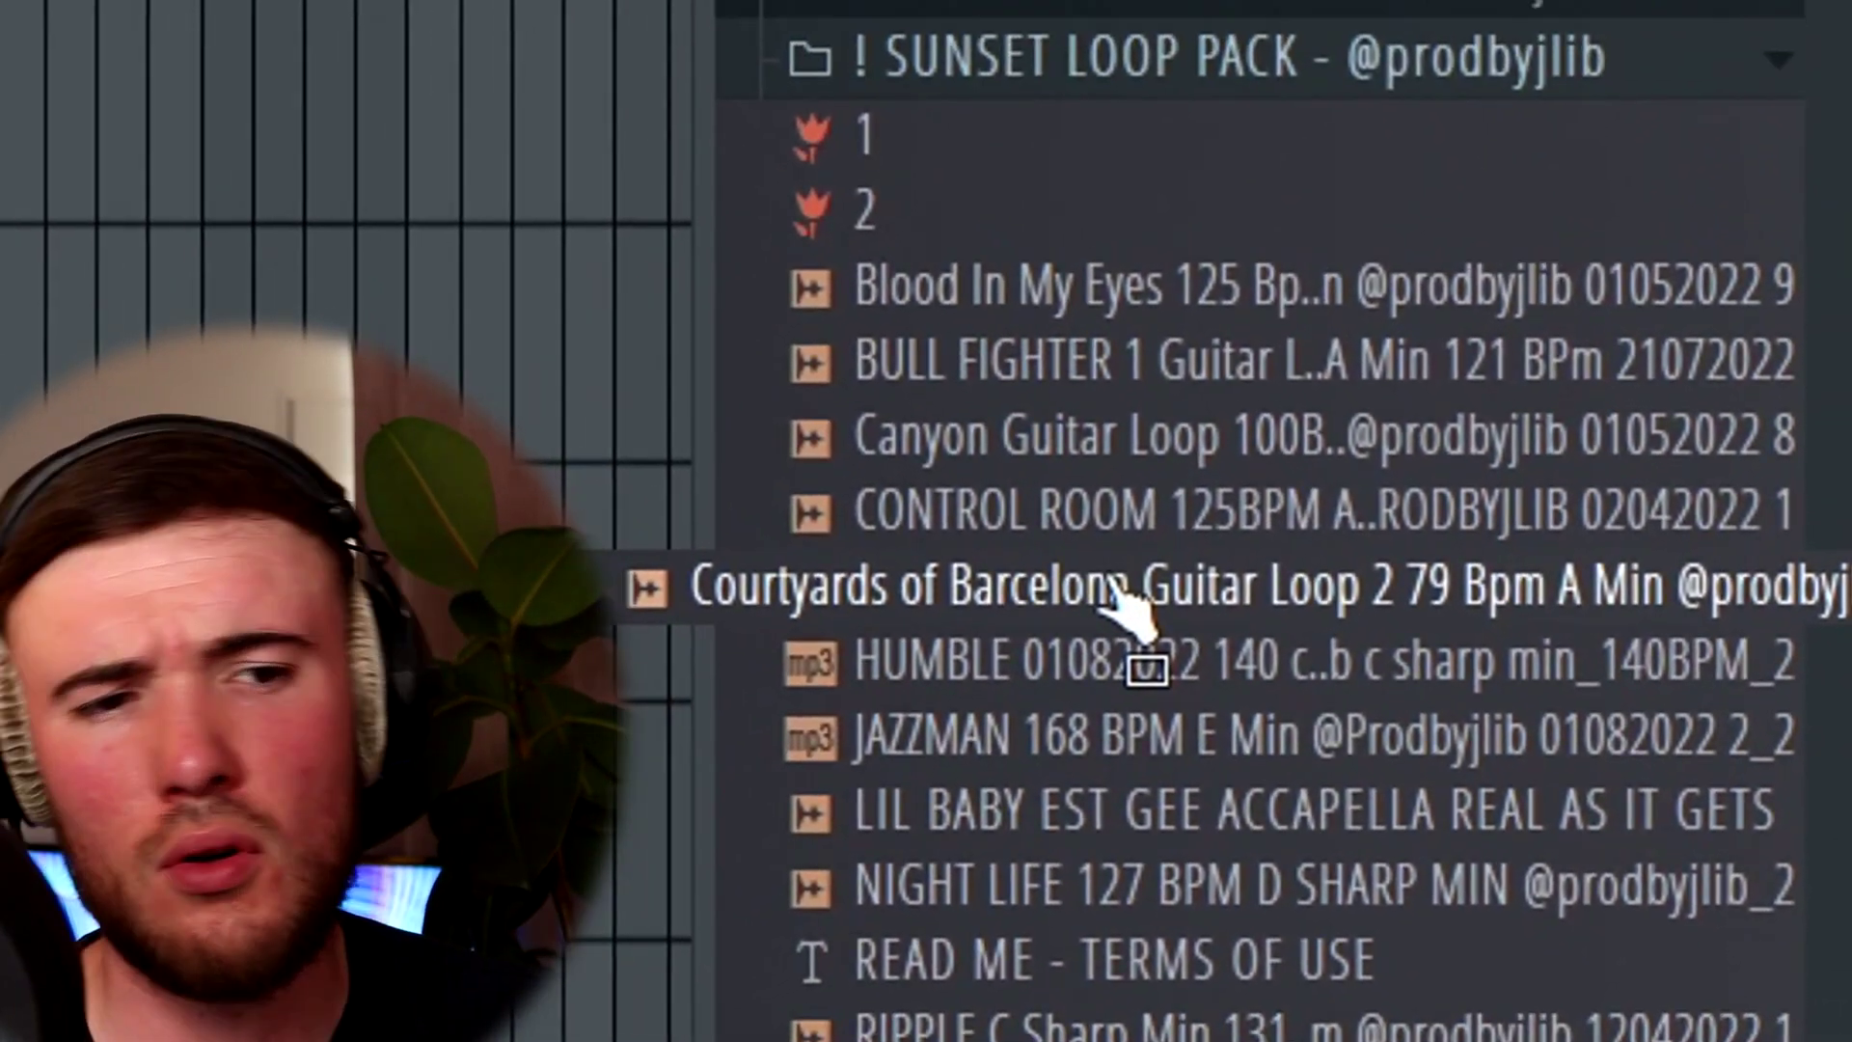
left_click(957, 459)
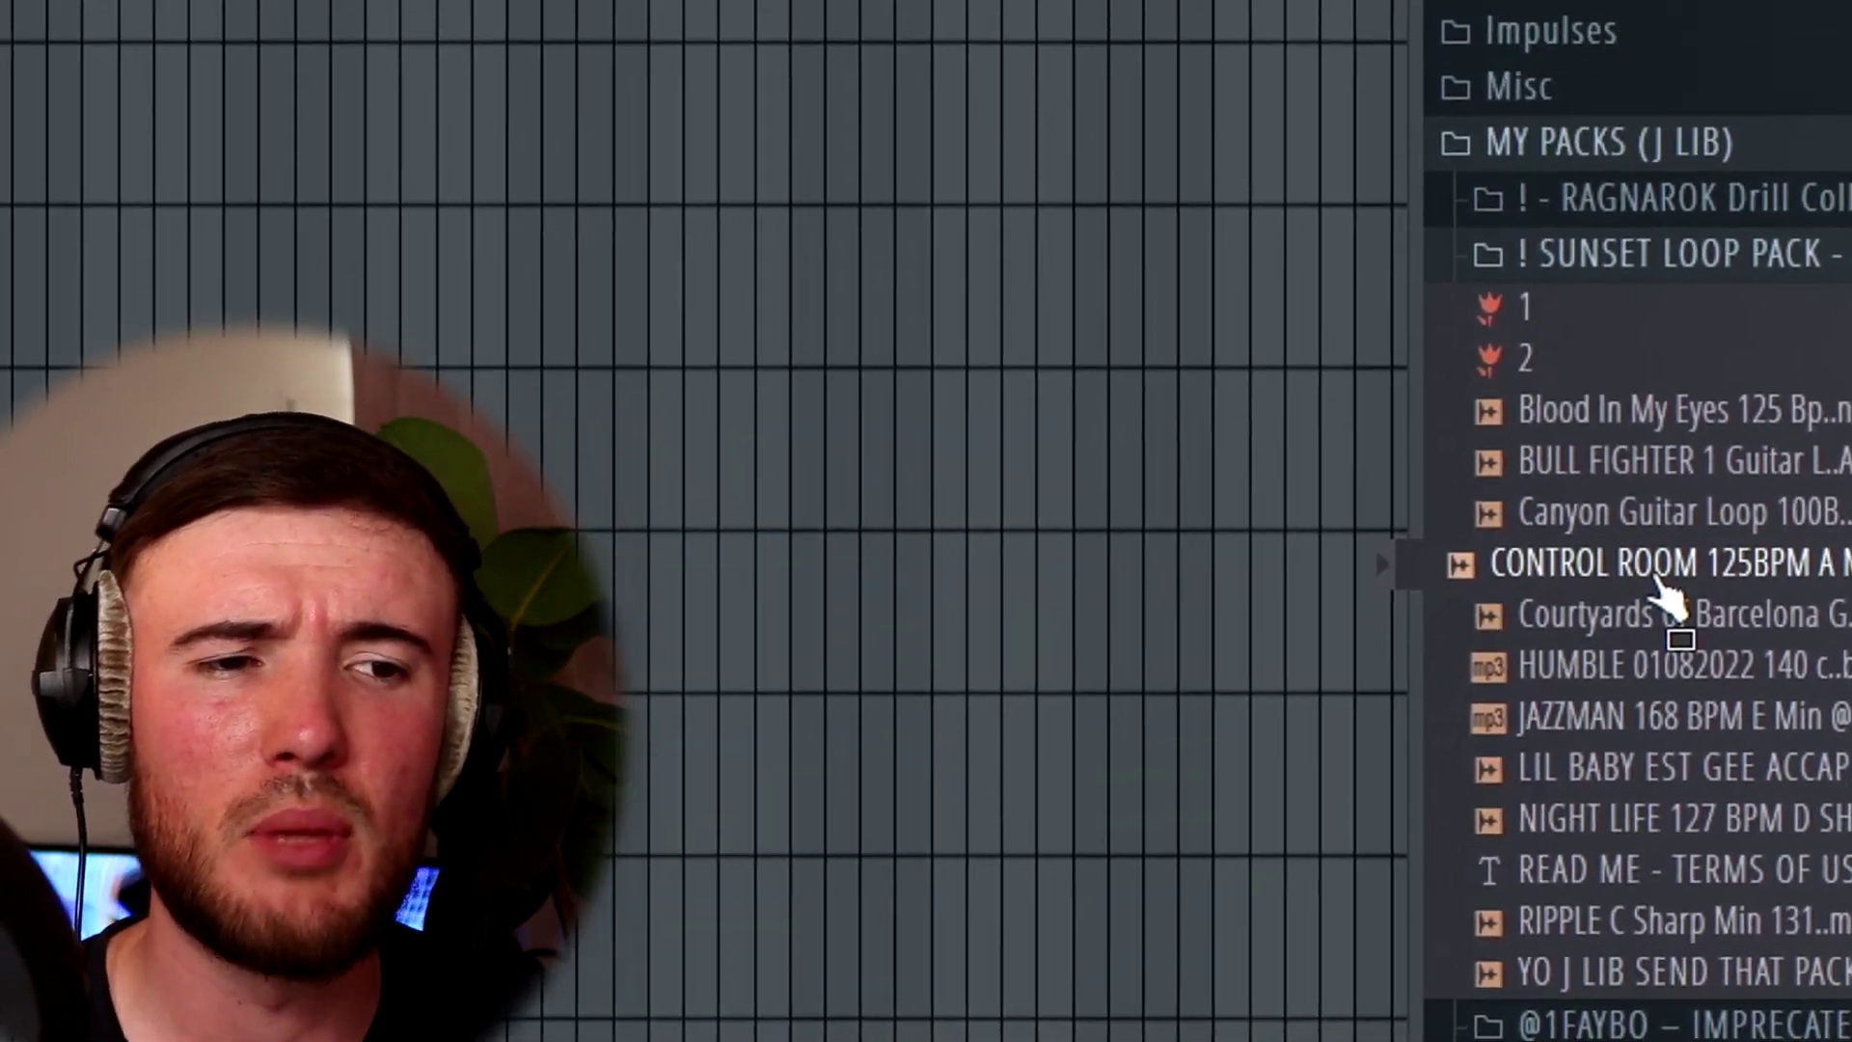
Place the CONTROL ROOM 125BPM loop at the start of Track 4 and close its channel settings.
left_click_drag(1148, 475, 70, 321)
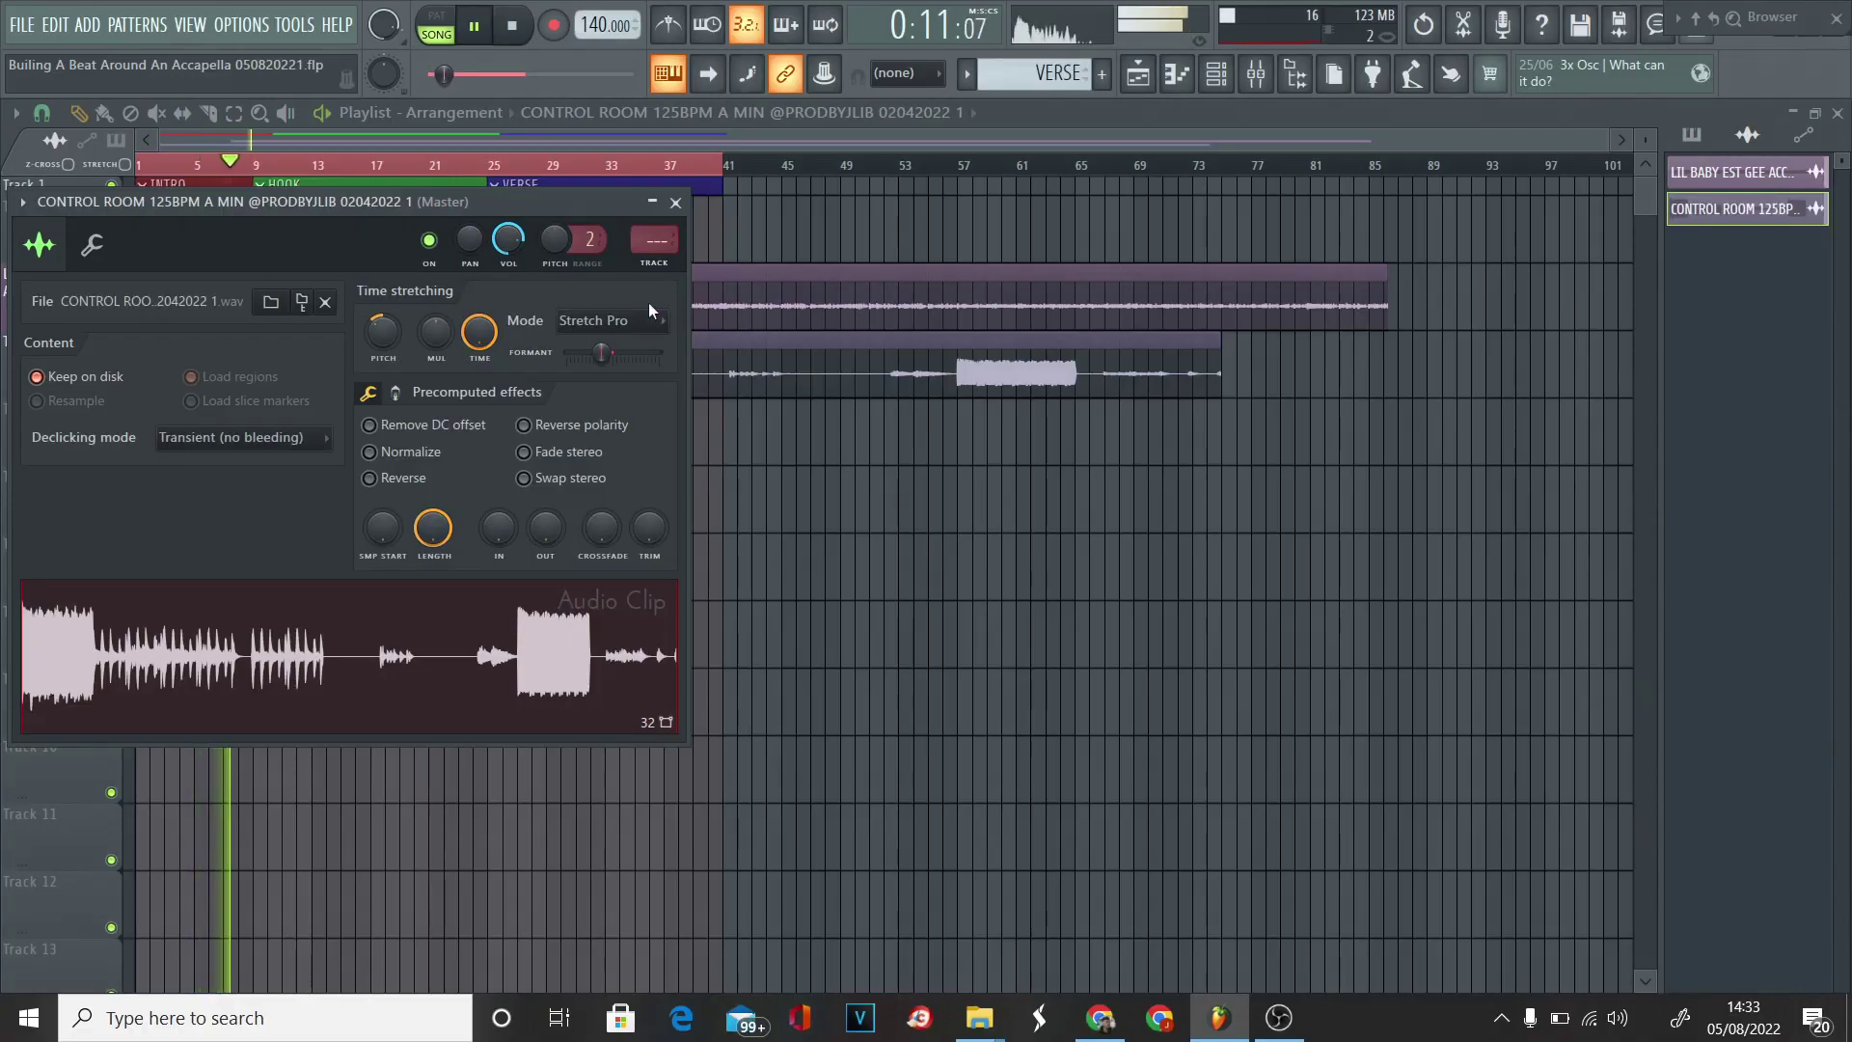
left_click(675, 260)
left_click(1154, 83)
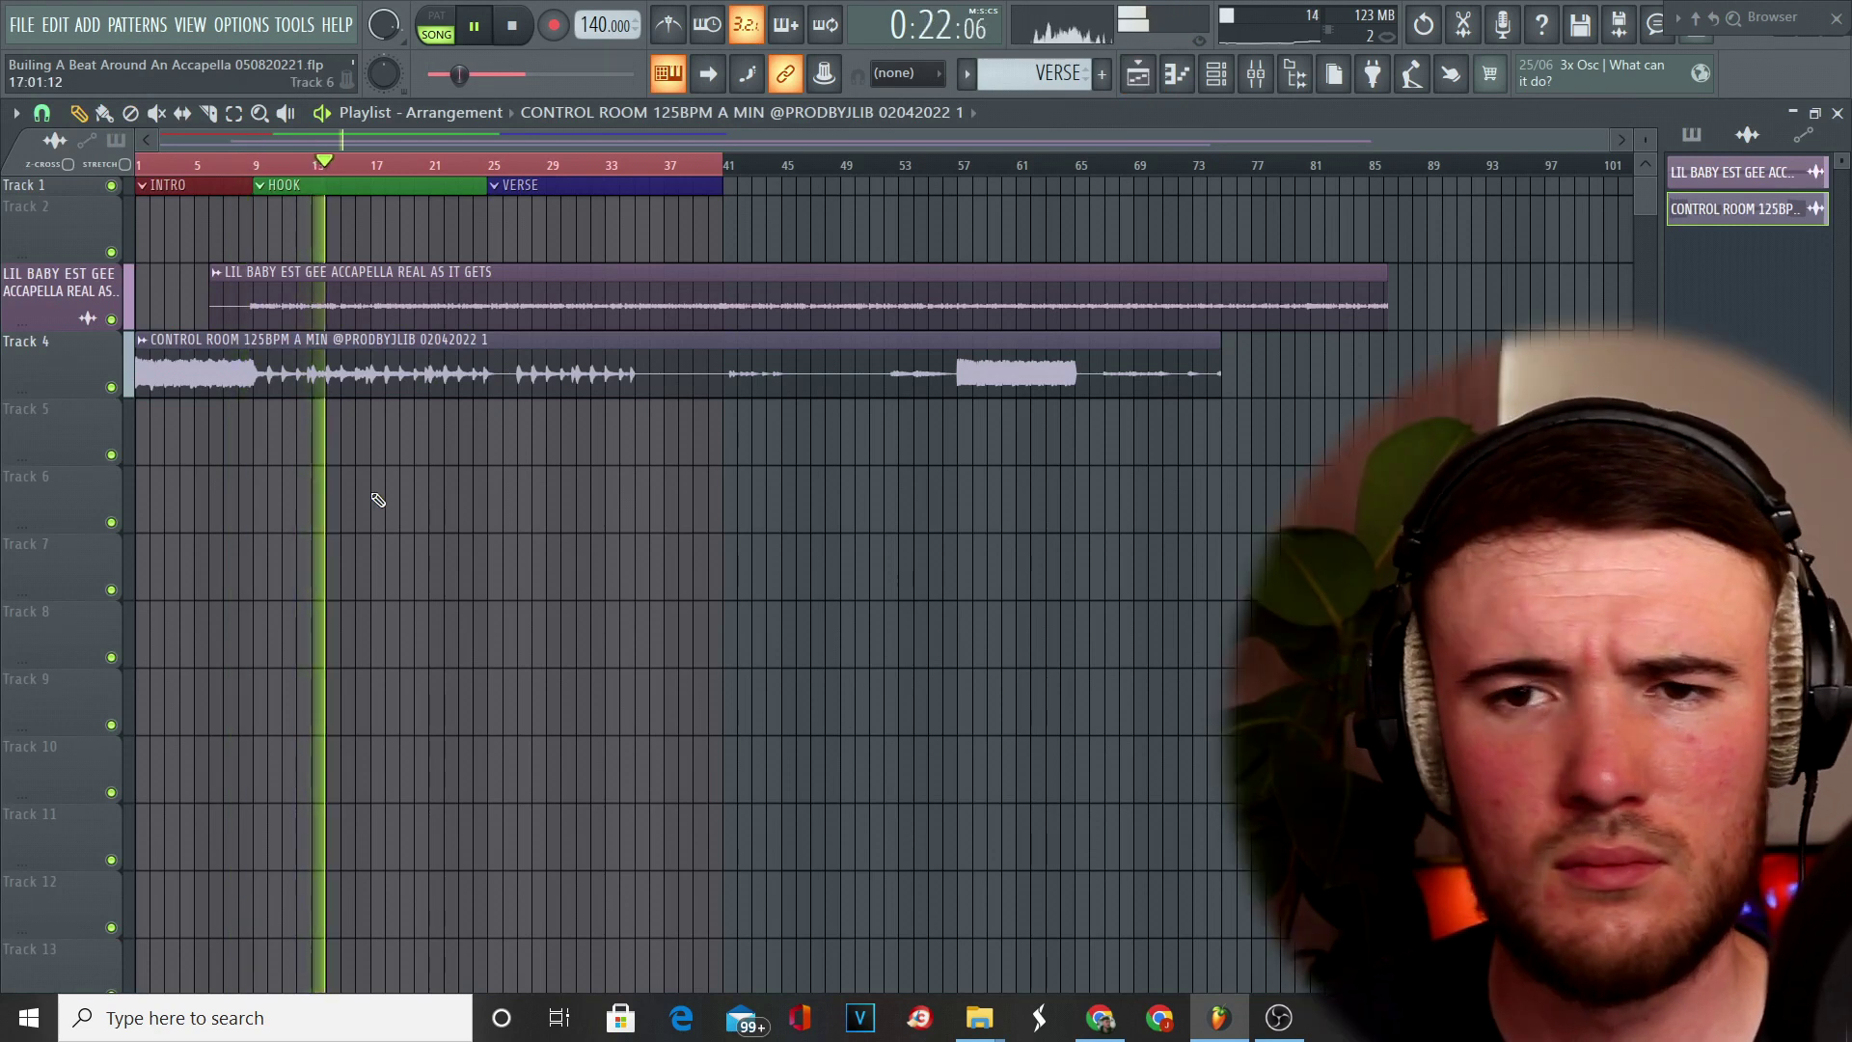
Boost the LIL BABY EST GEE acapella clip with the precomputed effects in its channel settings.
double_click(326, 278)
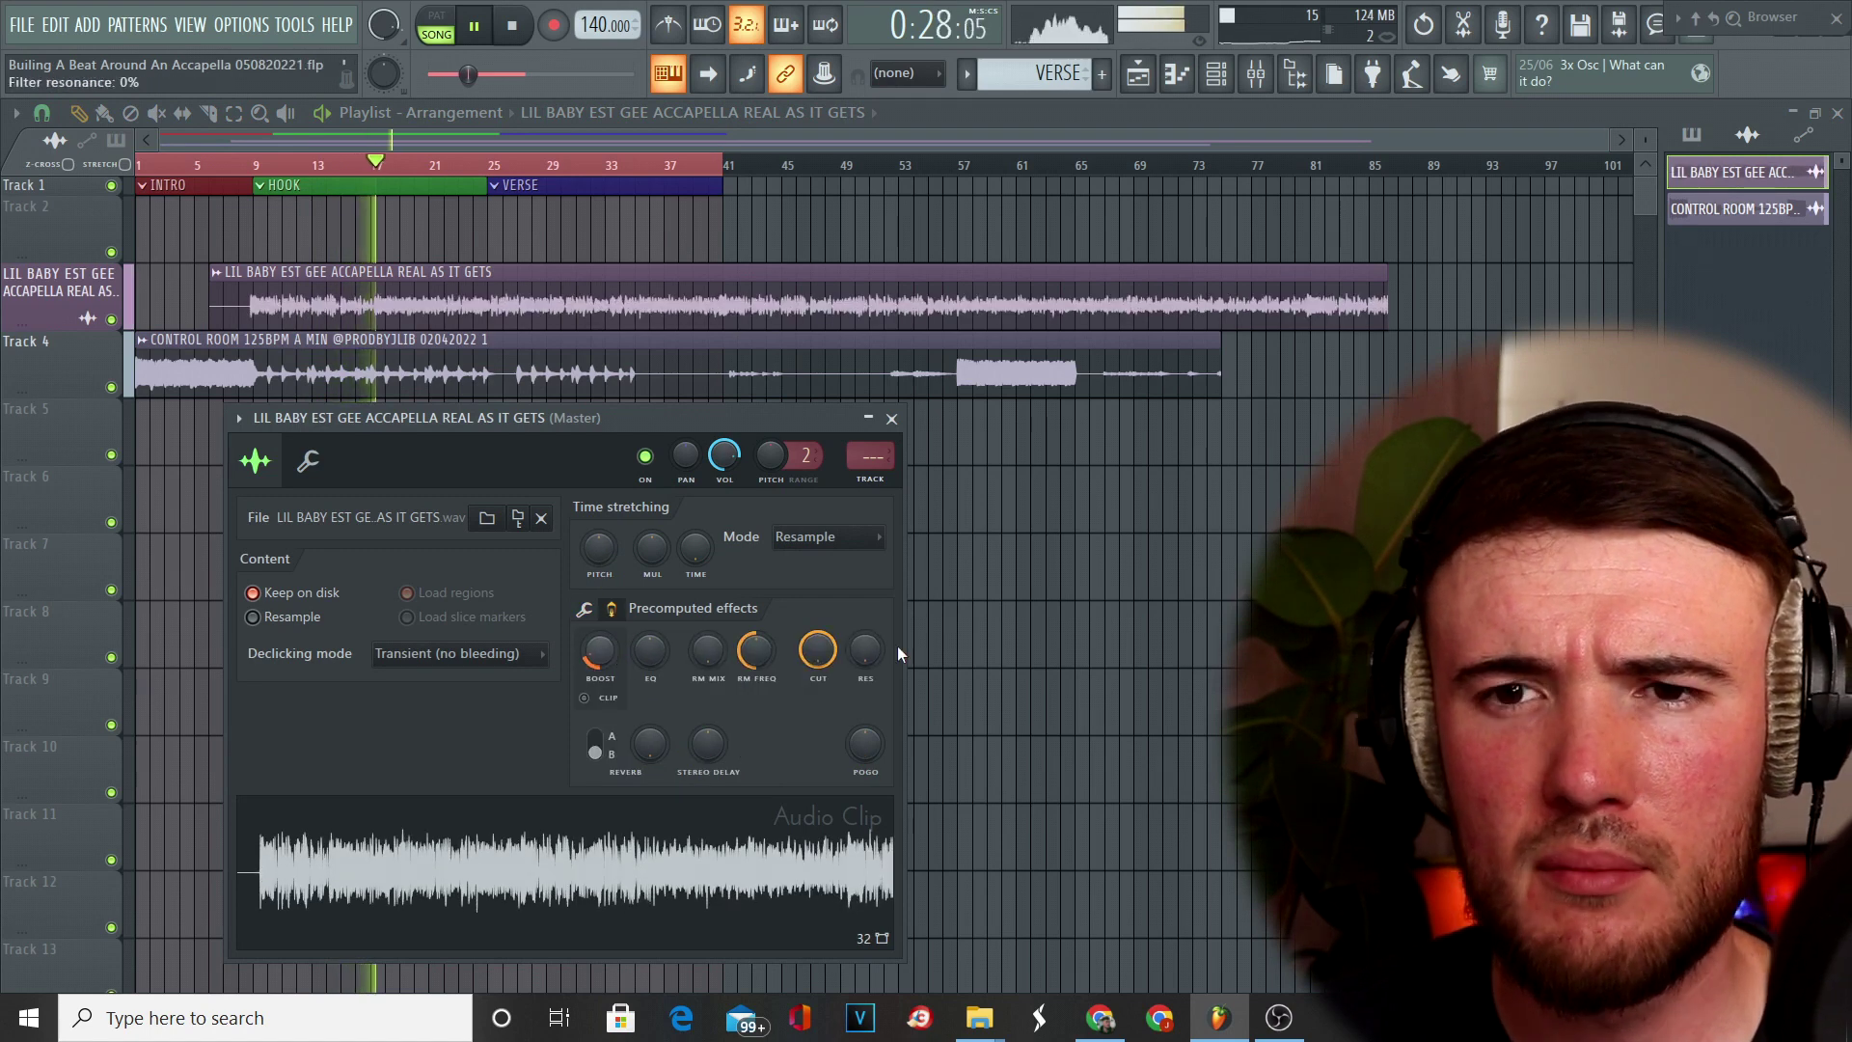
right_click(1049, 677)
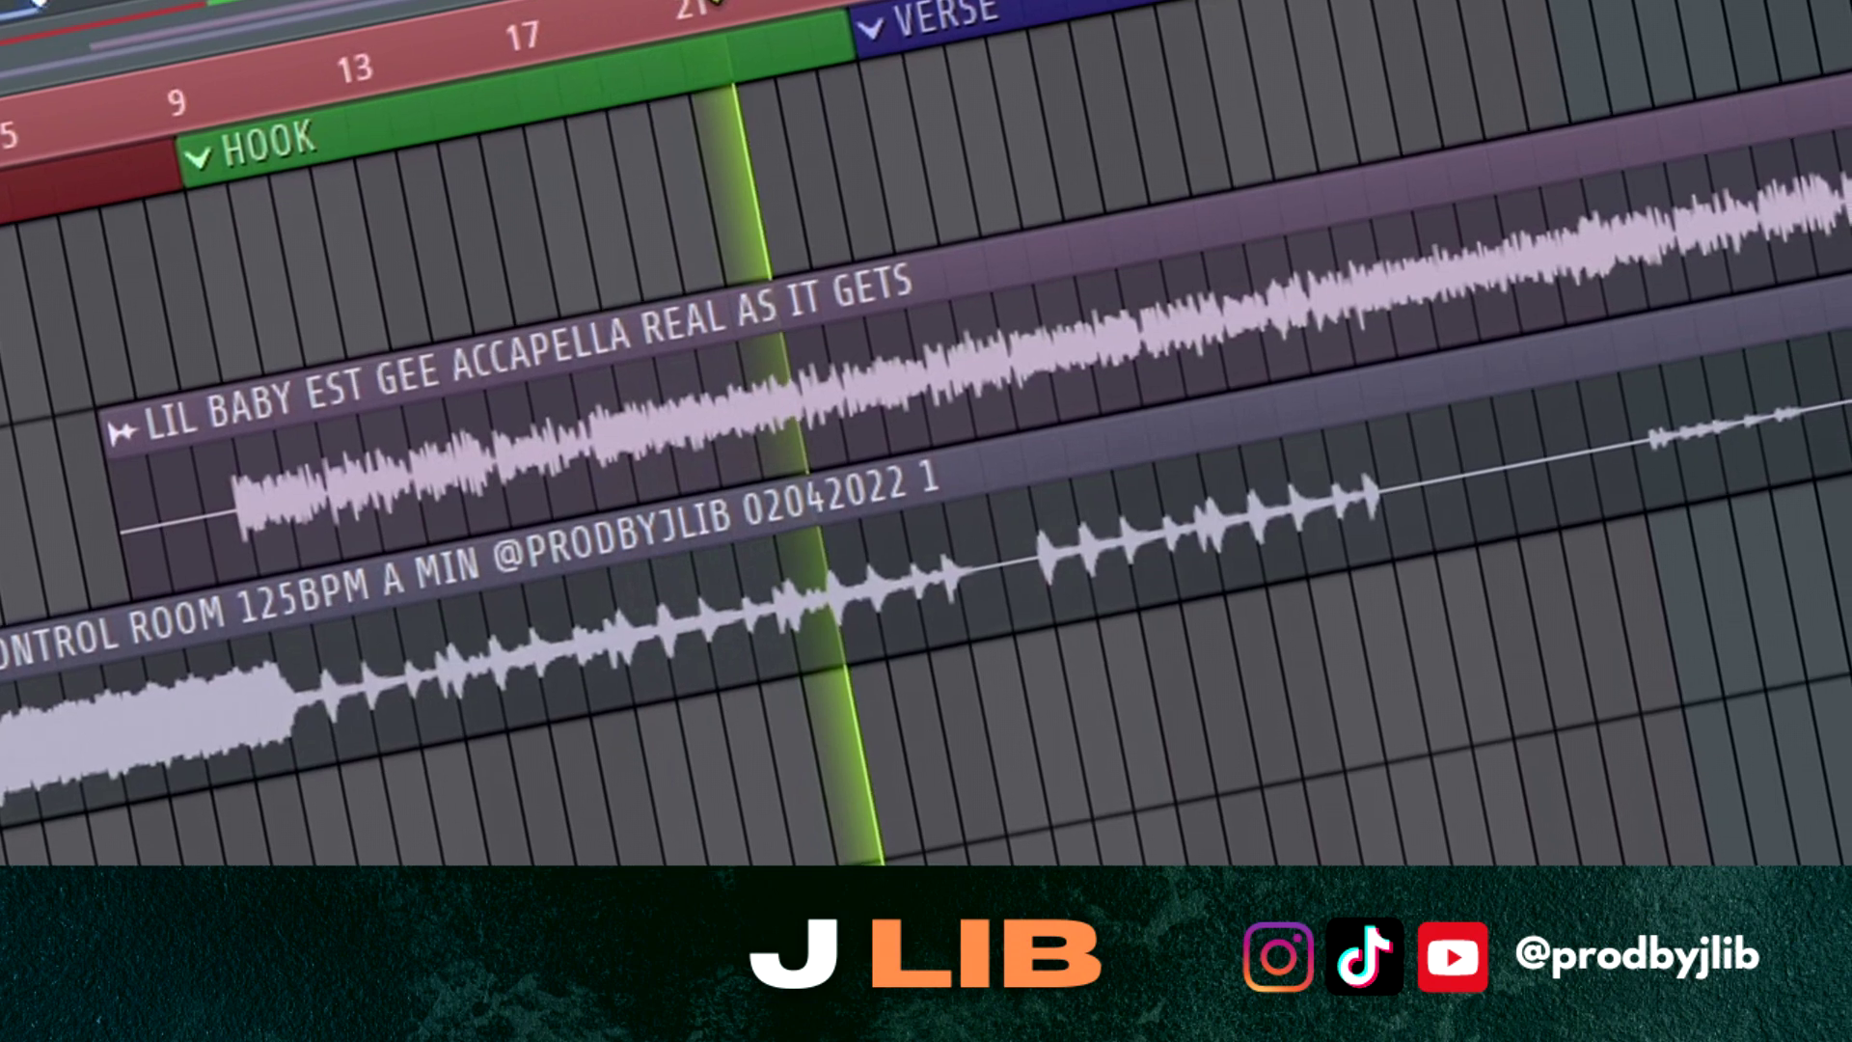
Slice the CONTROL ROOM clip on both sides of the silent gap near the VERSE start and delete the silent piece.
left_click(912, 584)
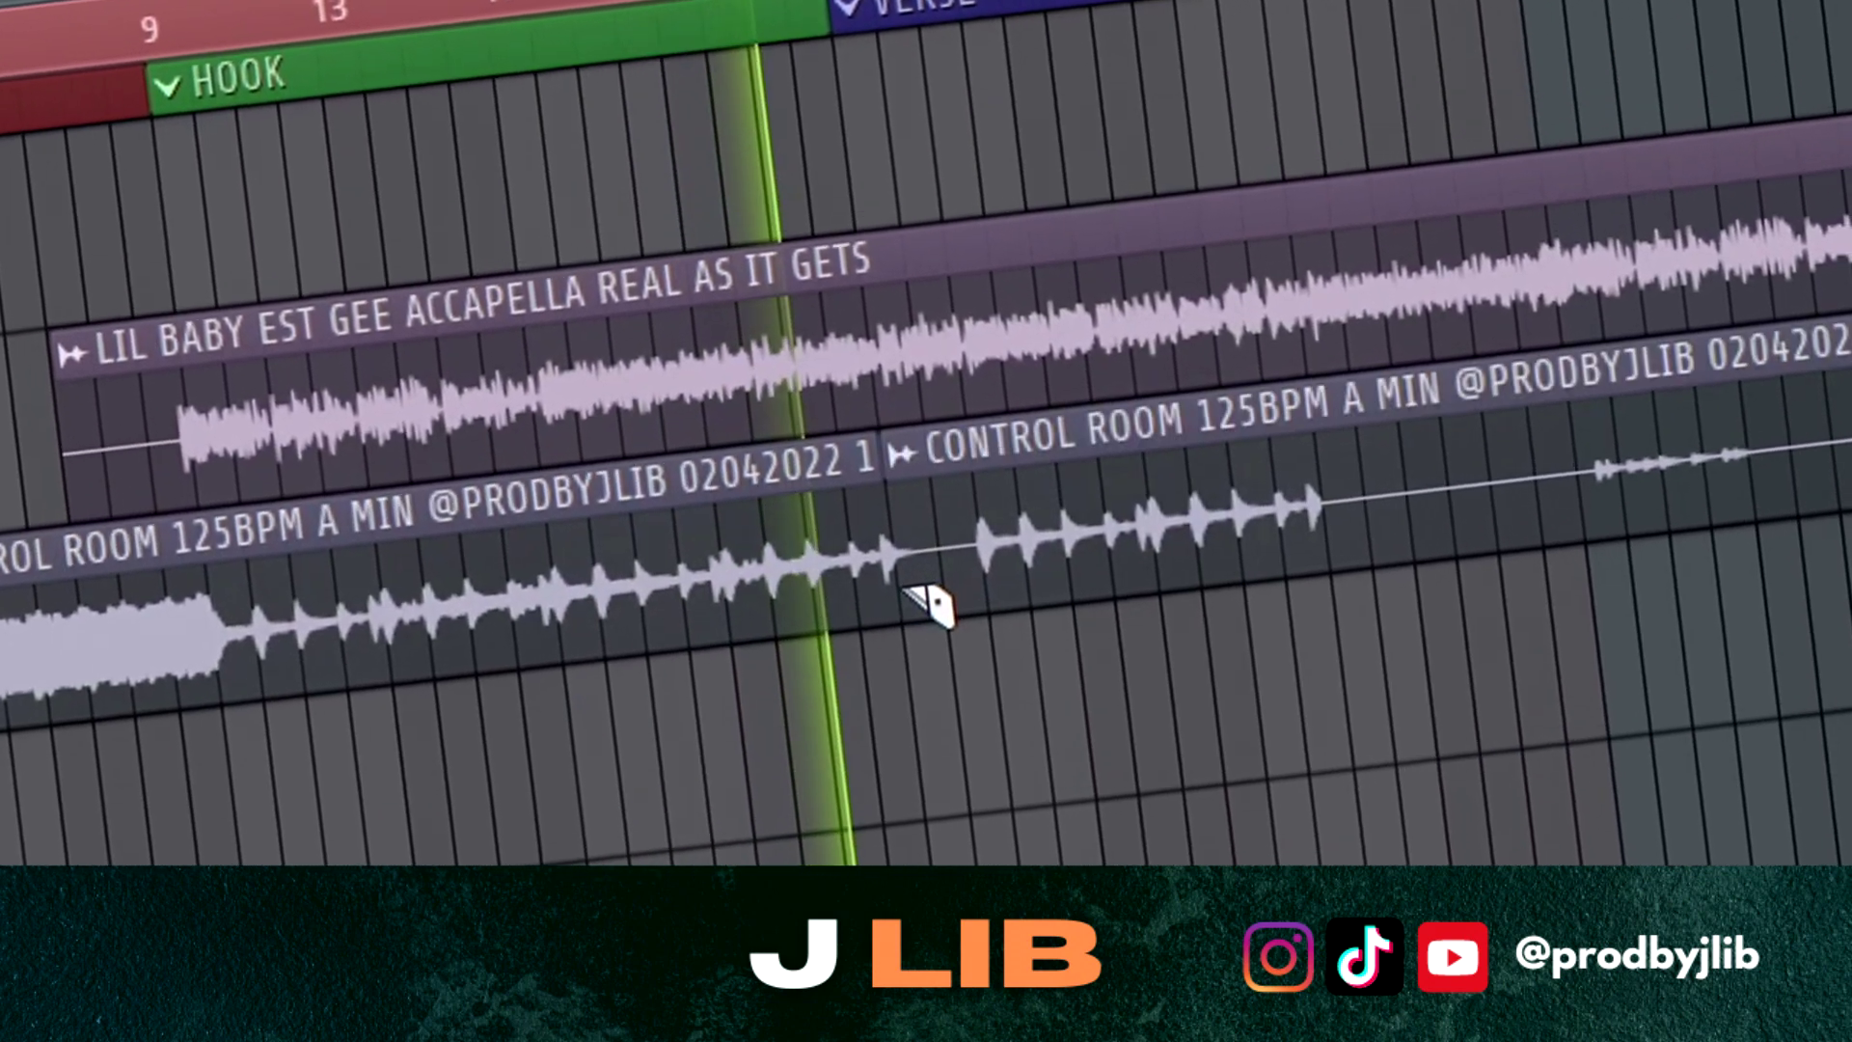
left_click(996, 586)
right_click(953, 590)
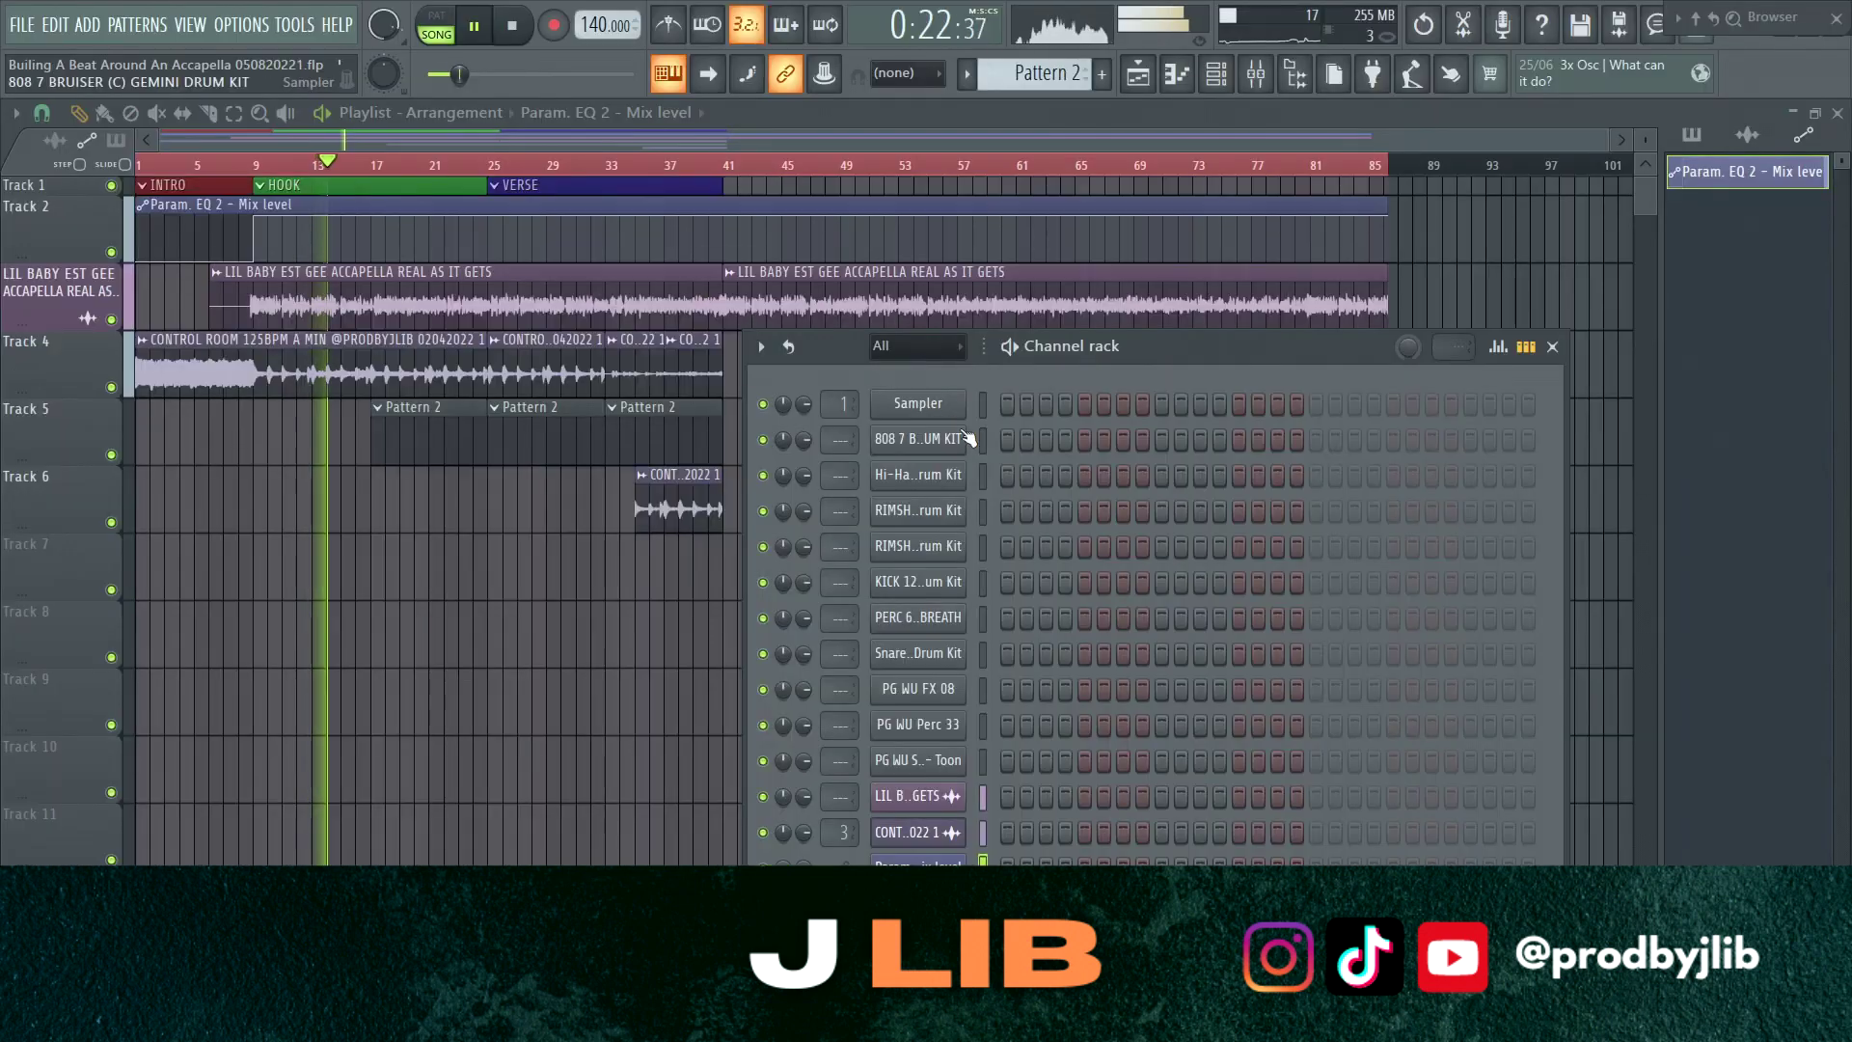
Fill the Hi-Hat channel of Pattern 2 every two steps and set its loop point to Bar with advanced looping.
right_click(959, 471)
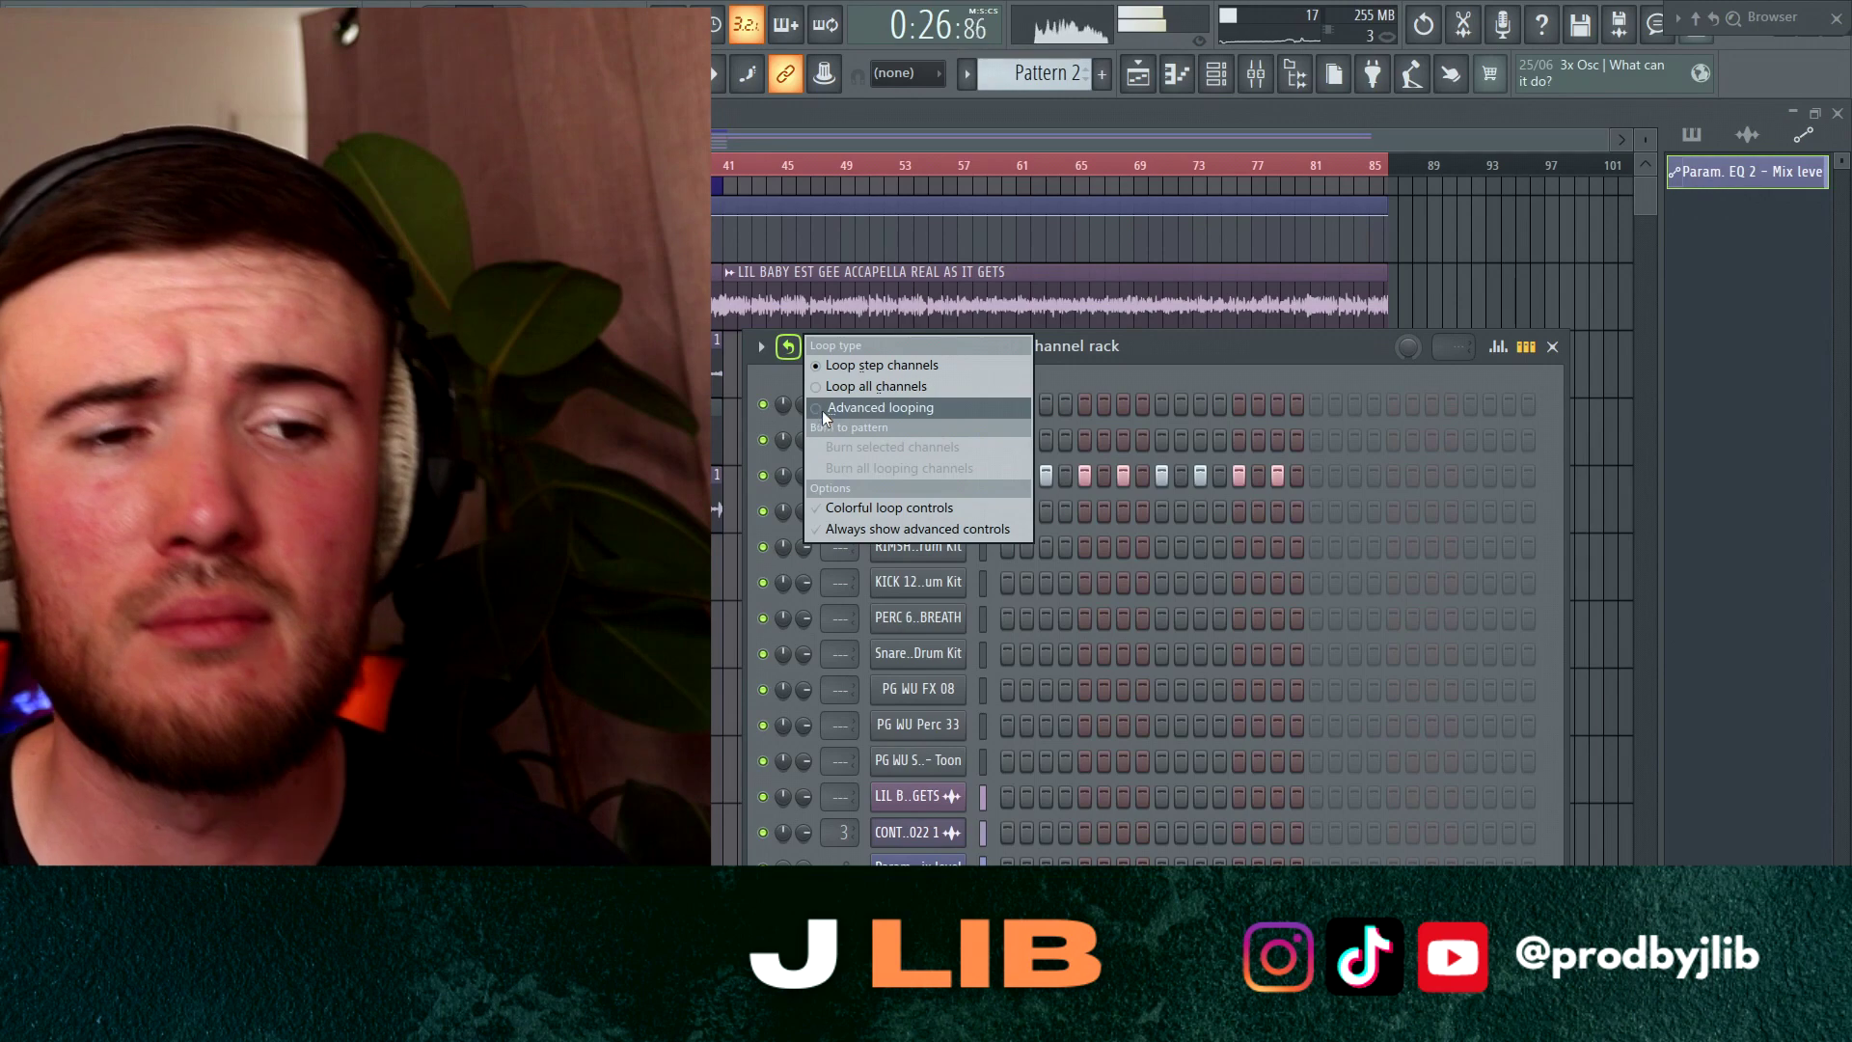
left_click(1592, 520)
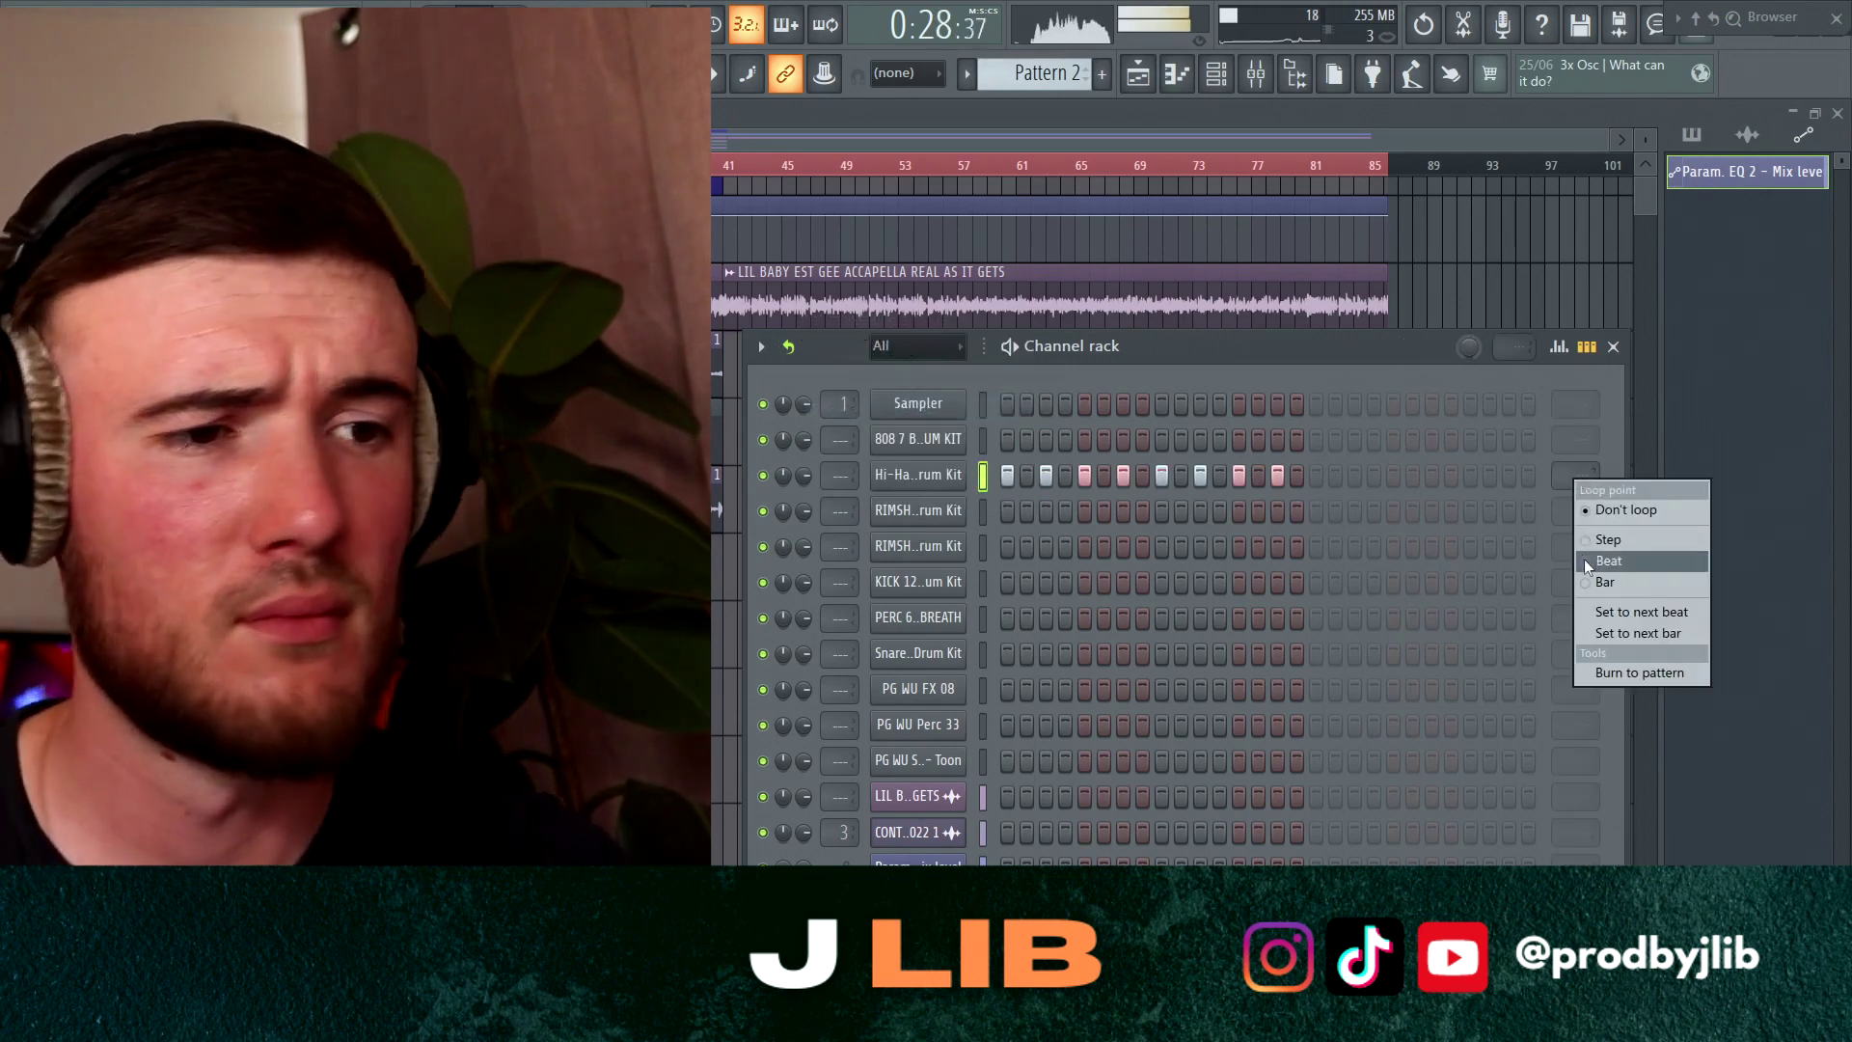
left_click(1587, 578)
Add a hit on step 9 of both rimshot channels and set each channel's loop point to Bar.
left_click(1162, 511)
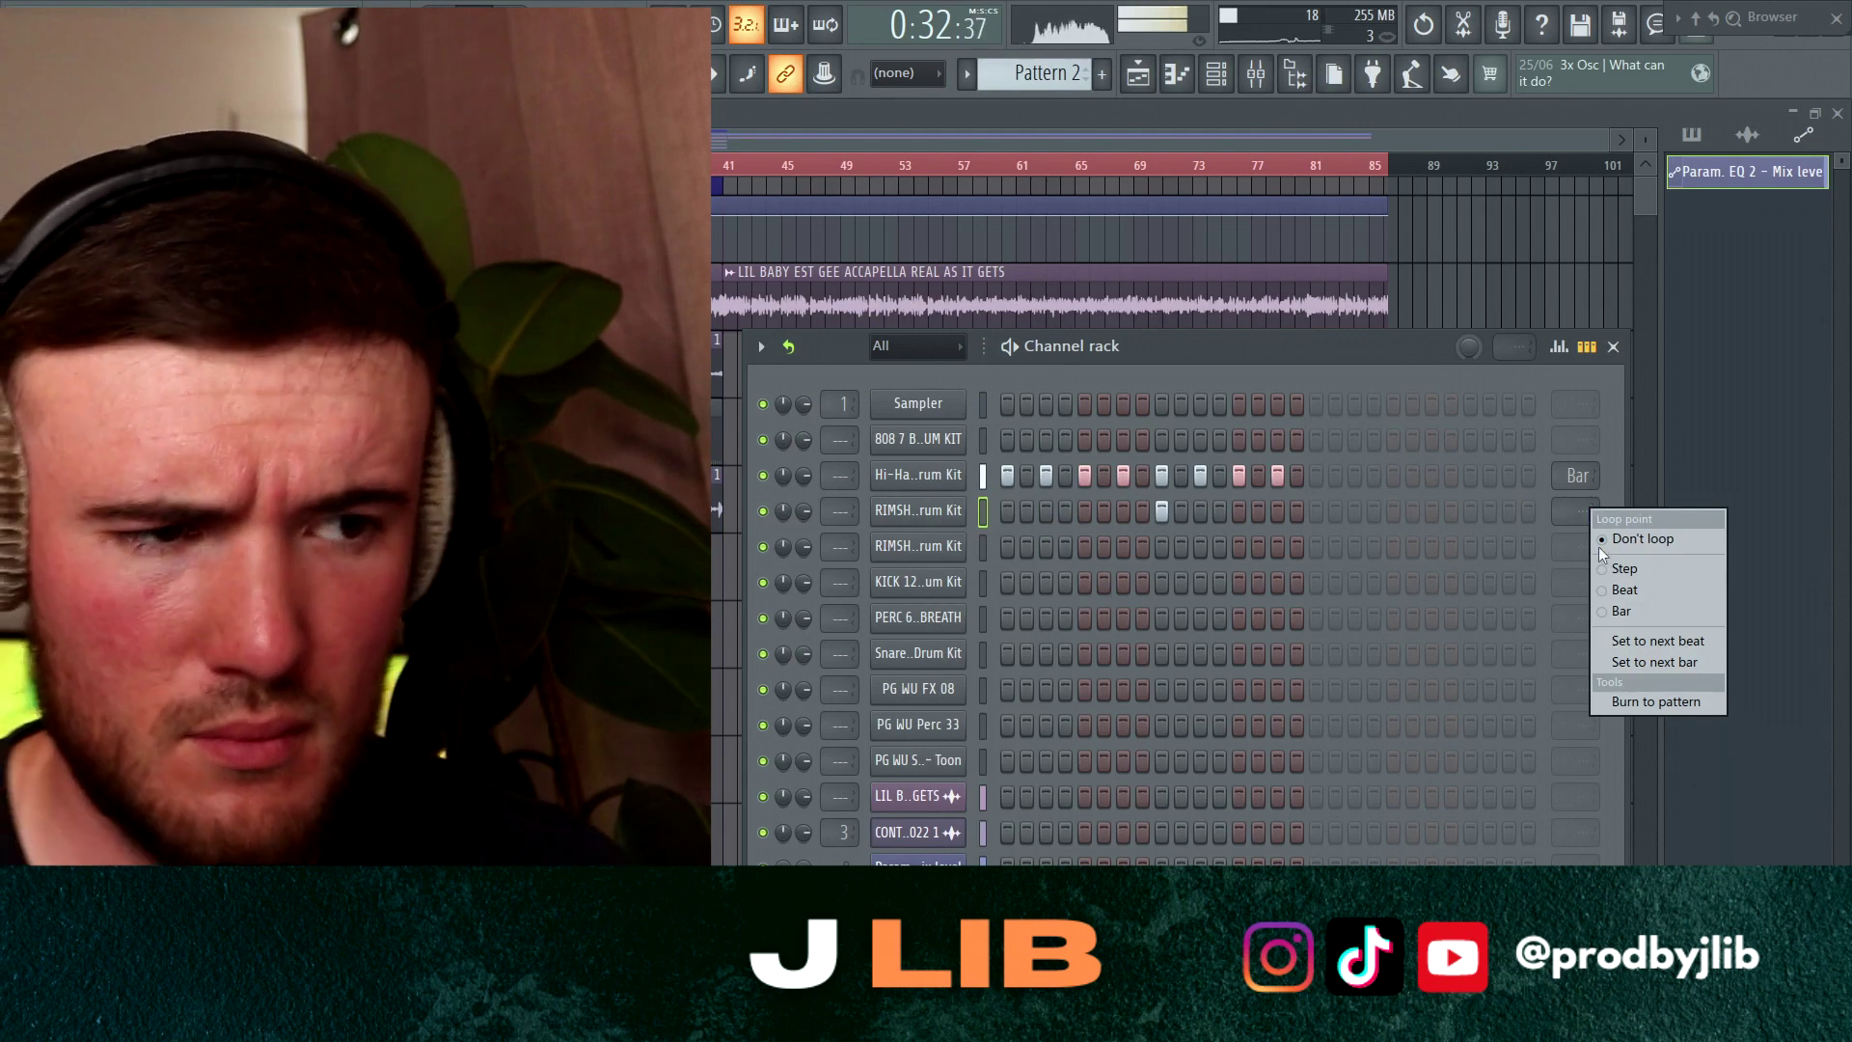
left_click(1601, 611)
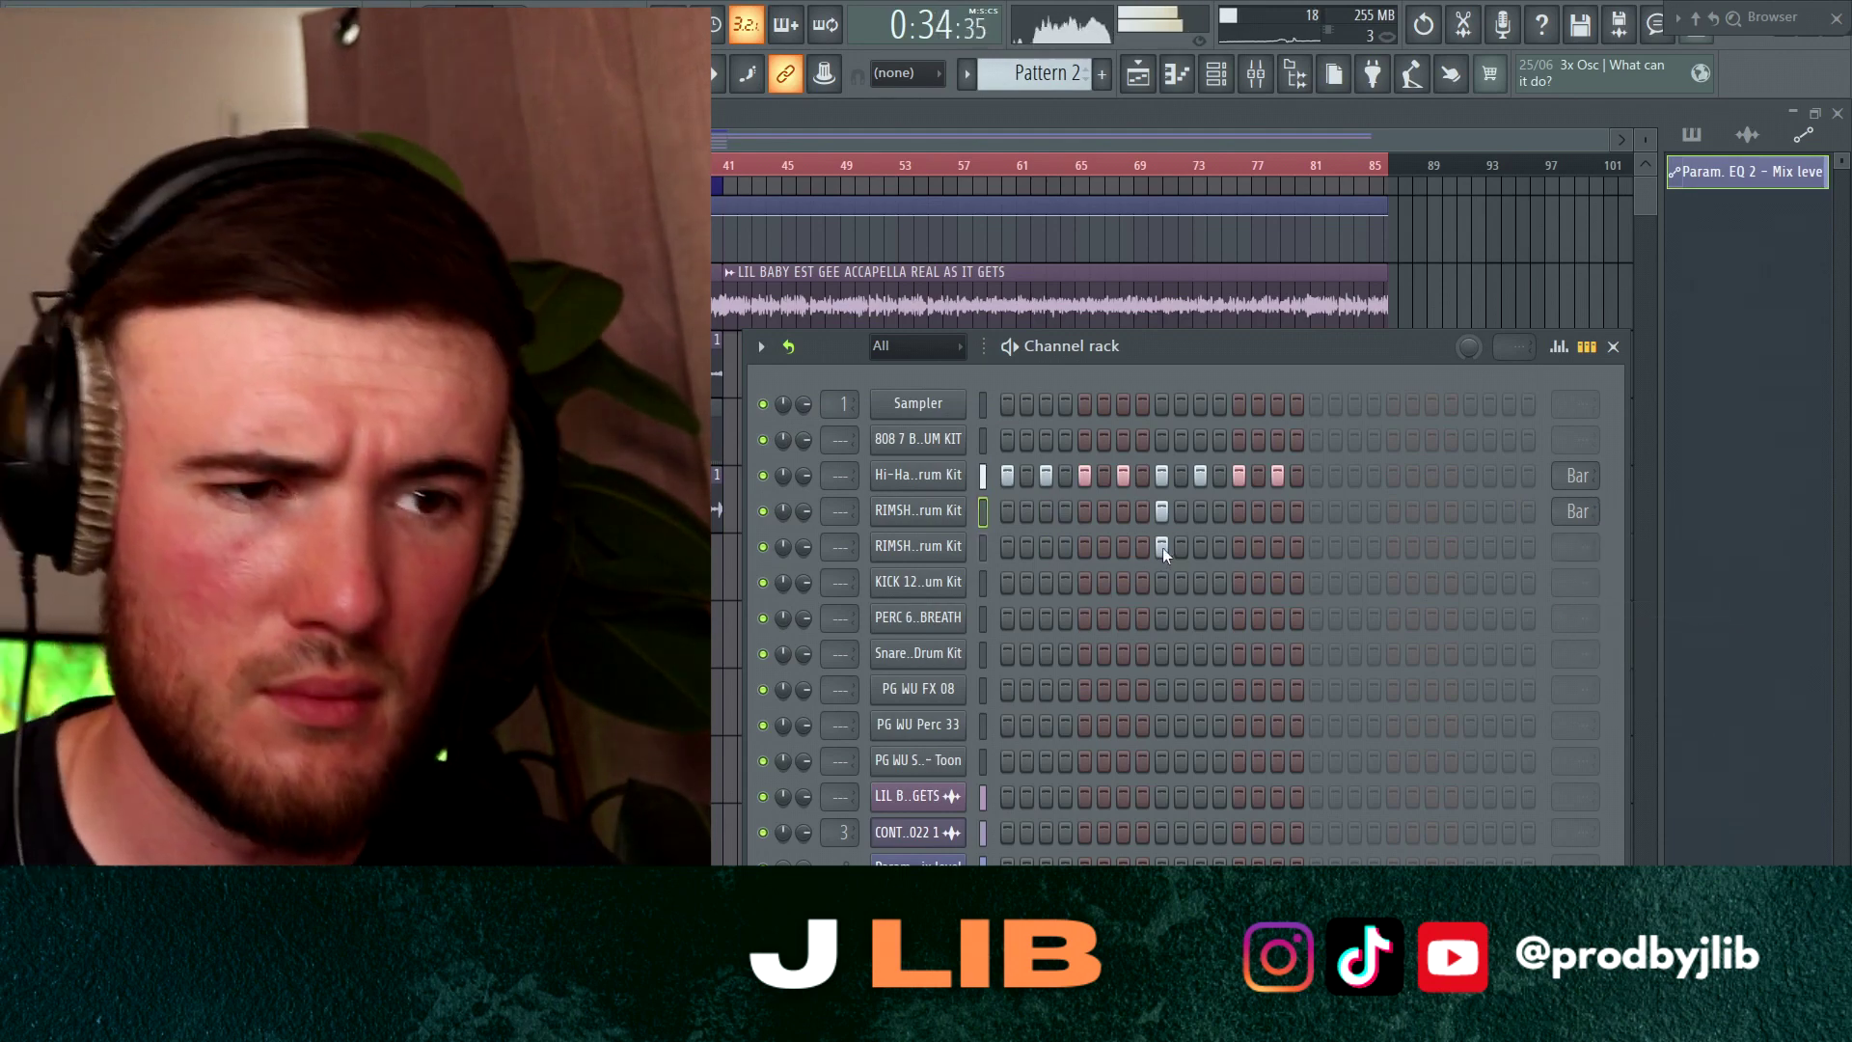
left_click(1582, 542)
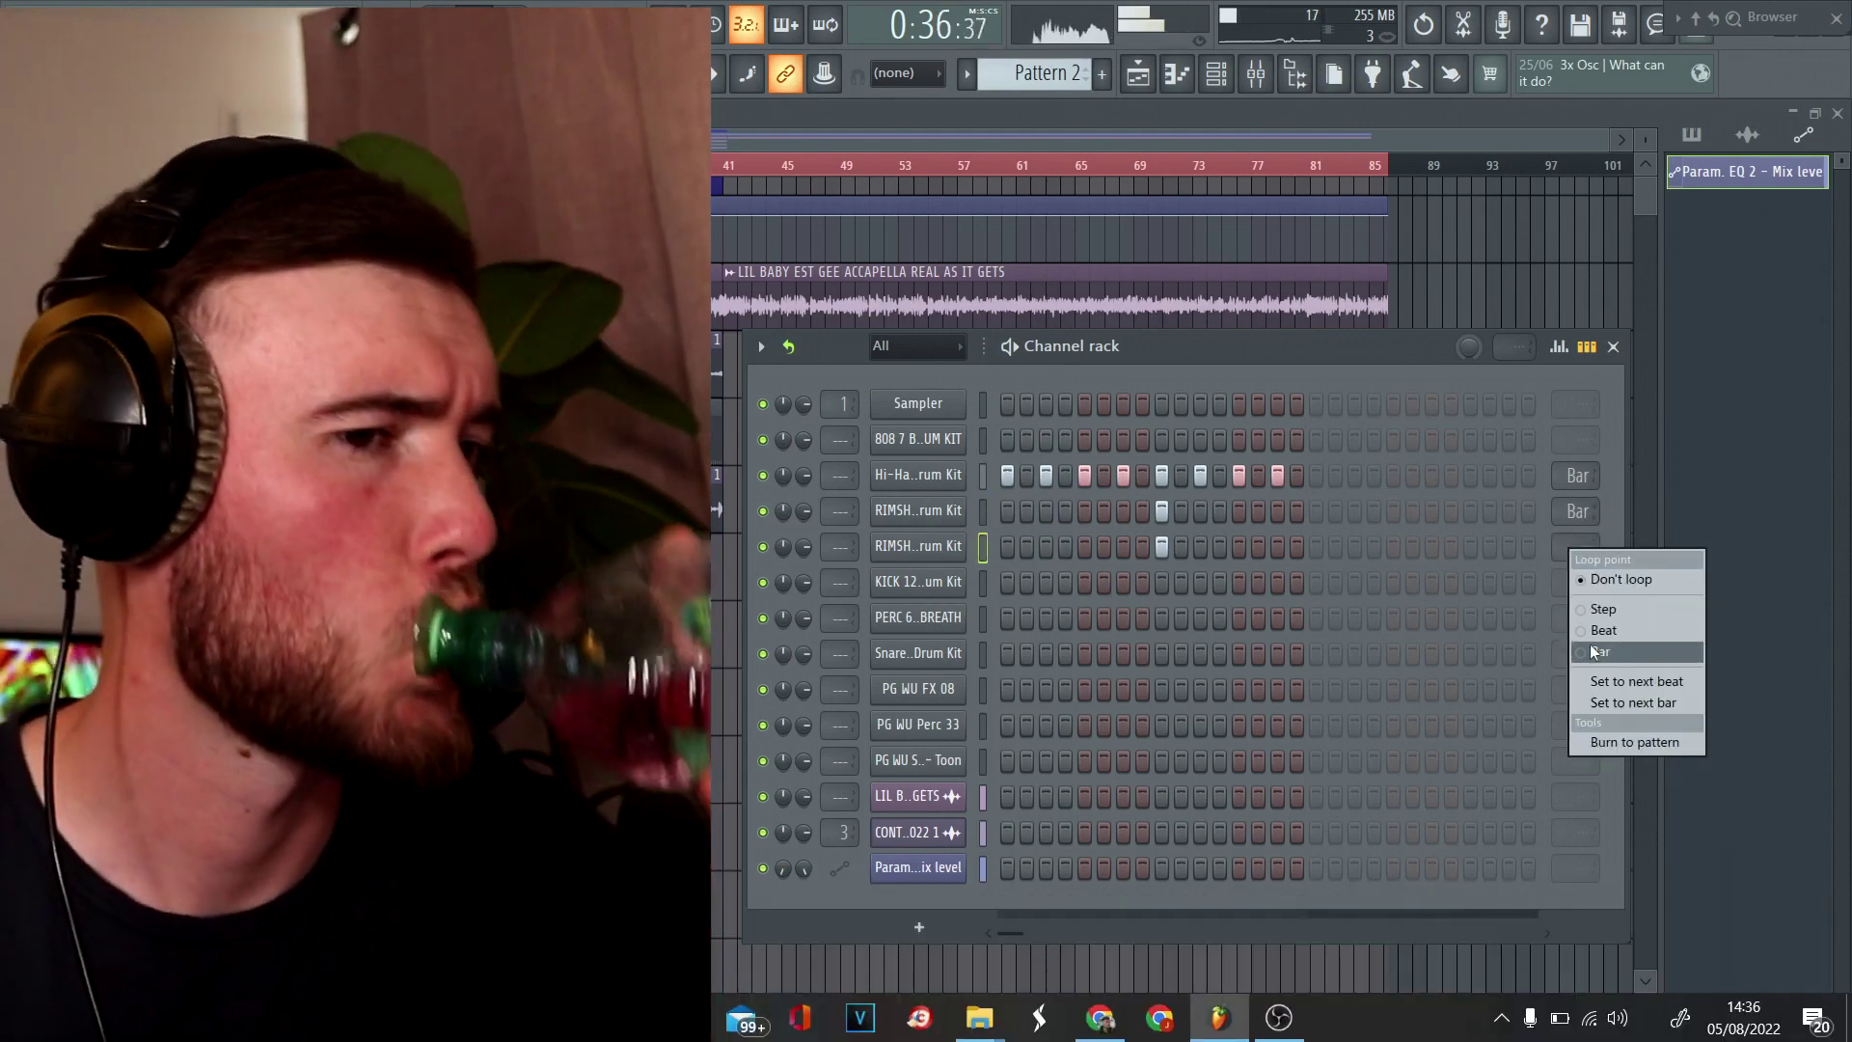
left_click(1589, 650)
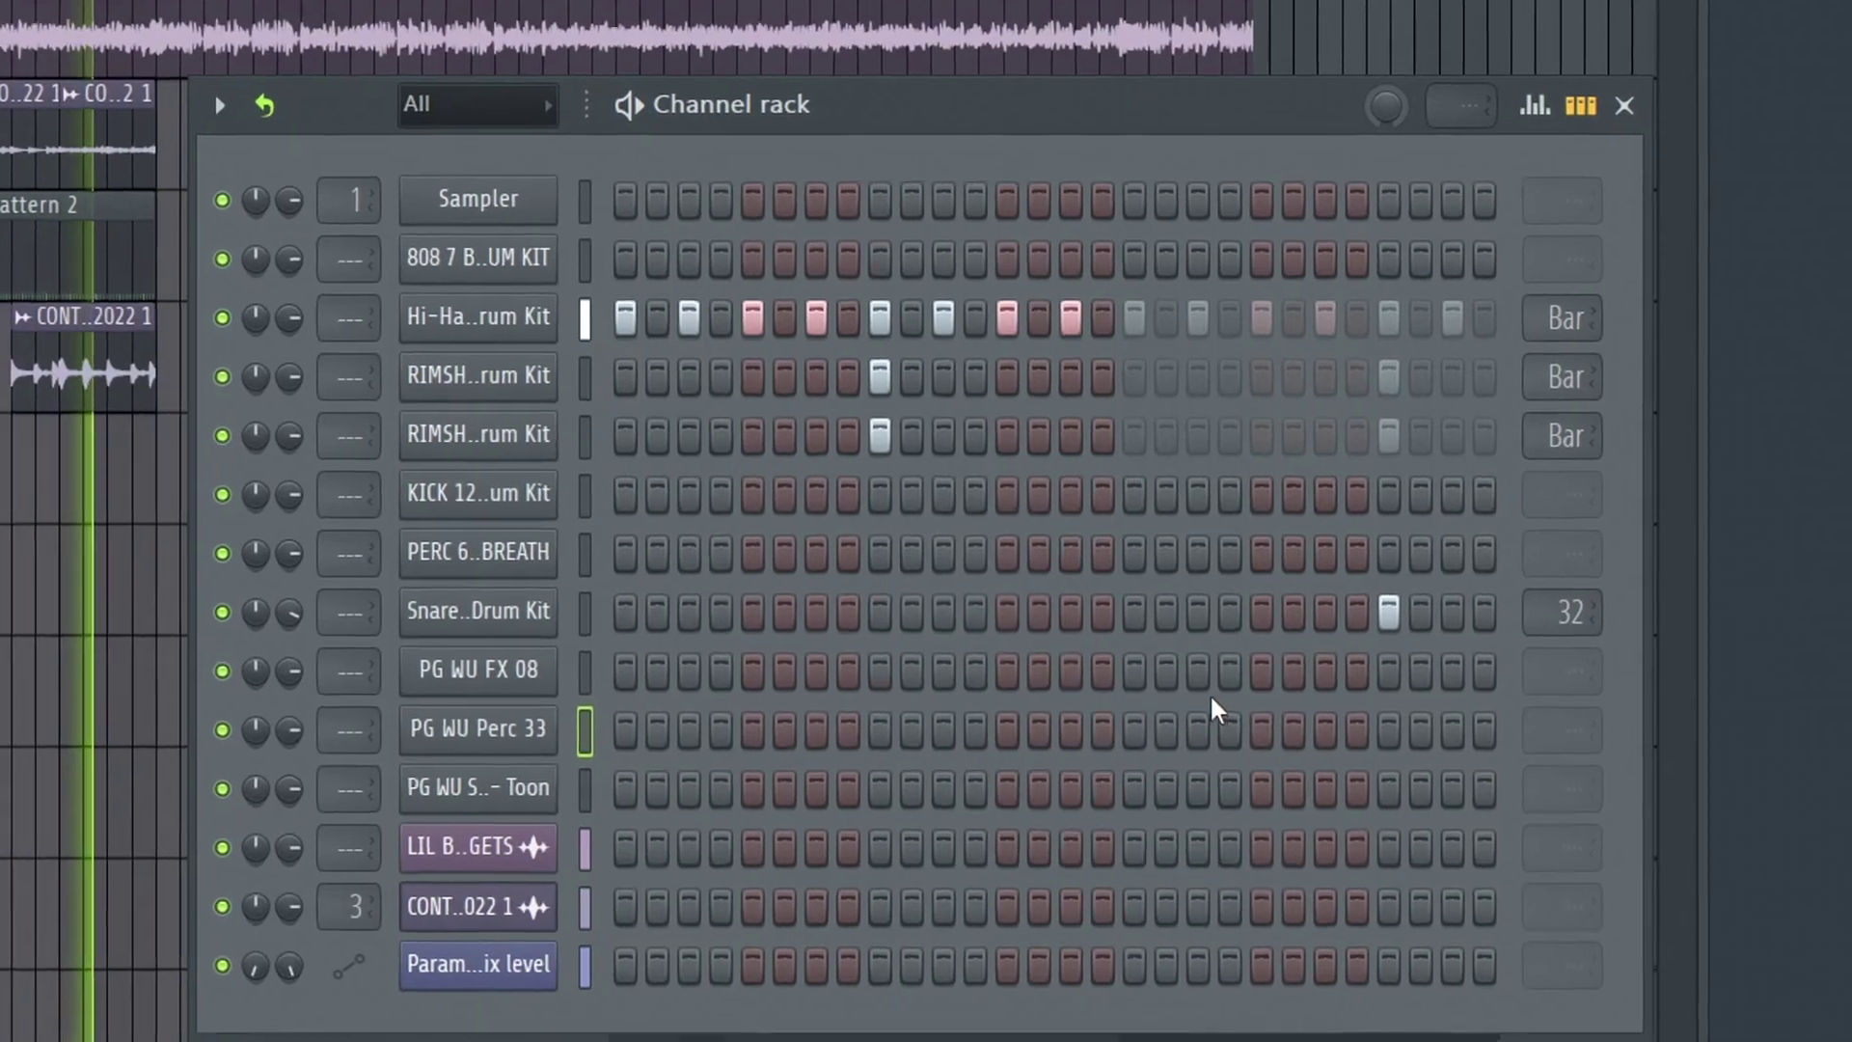
Add a hit on step 19 of PG WU FX 08 and an extra snare hit shortly before the existing one.
left_click(1198, 672)
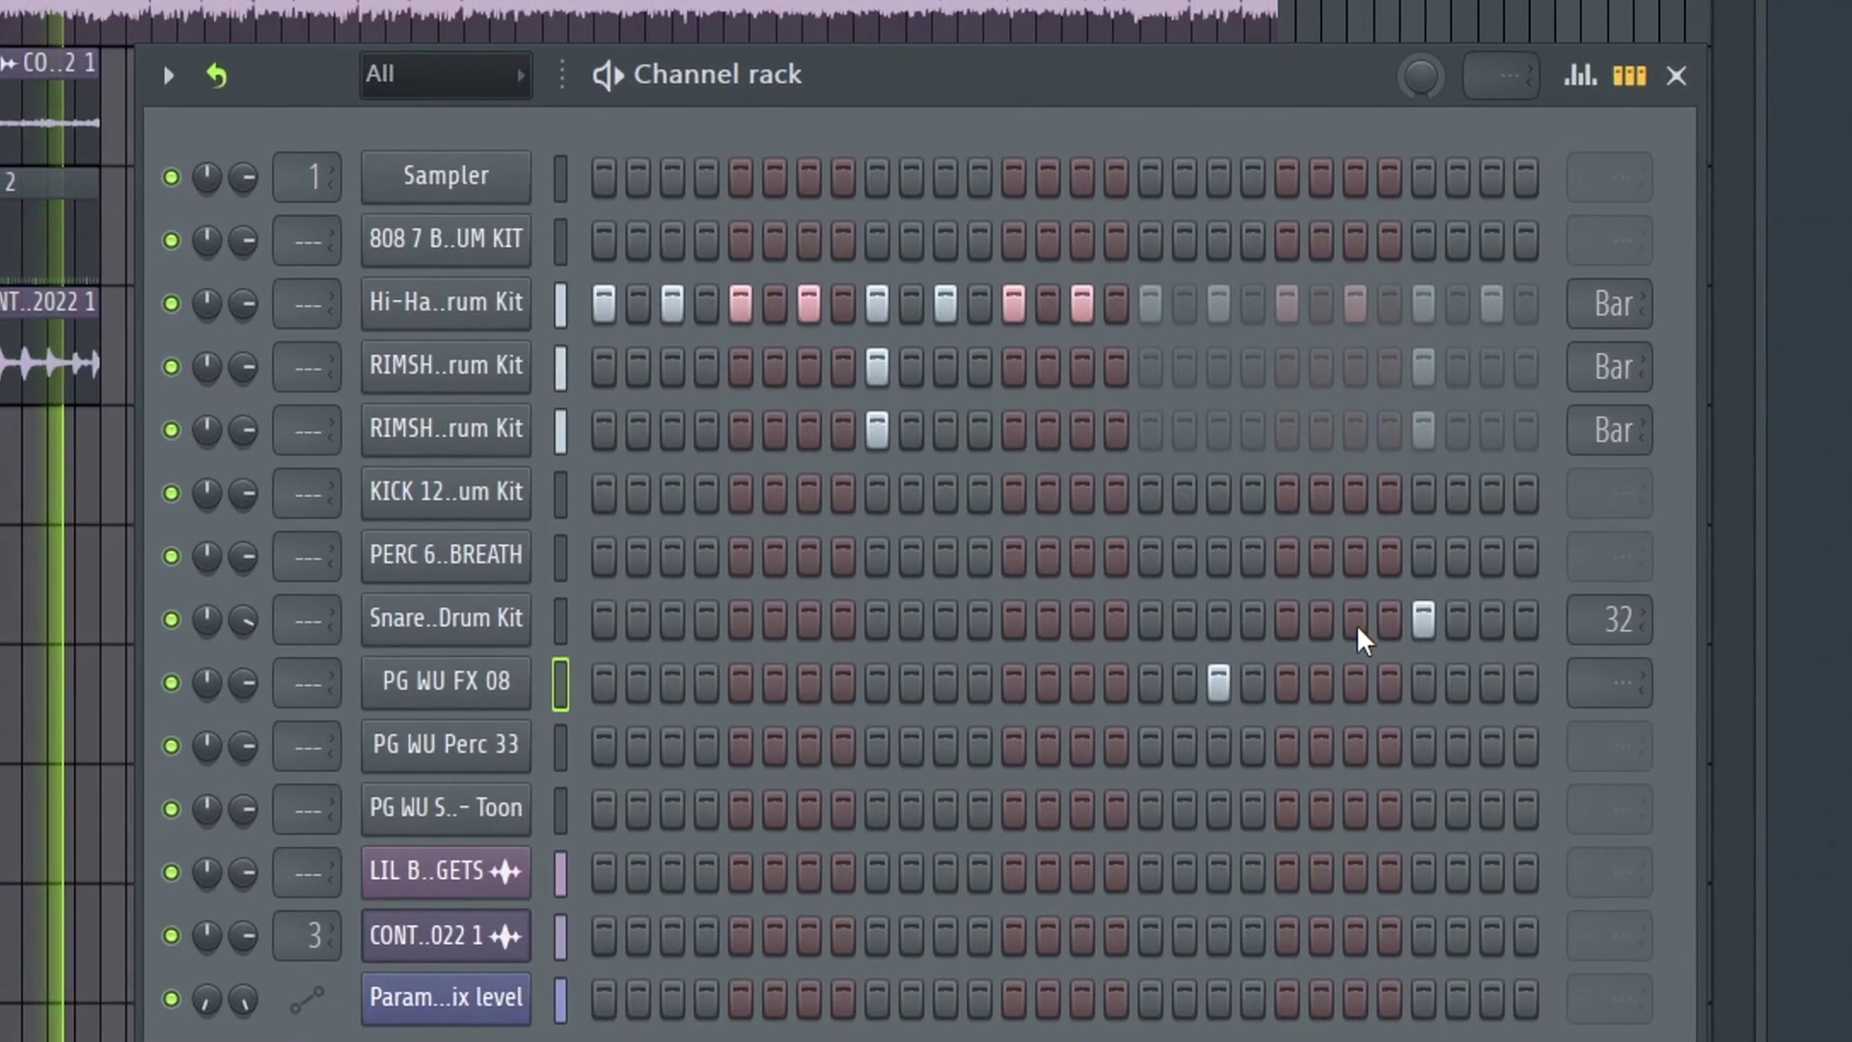
left_click(1355, 620)
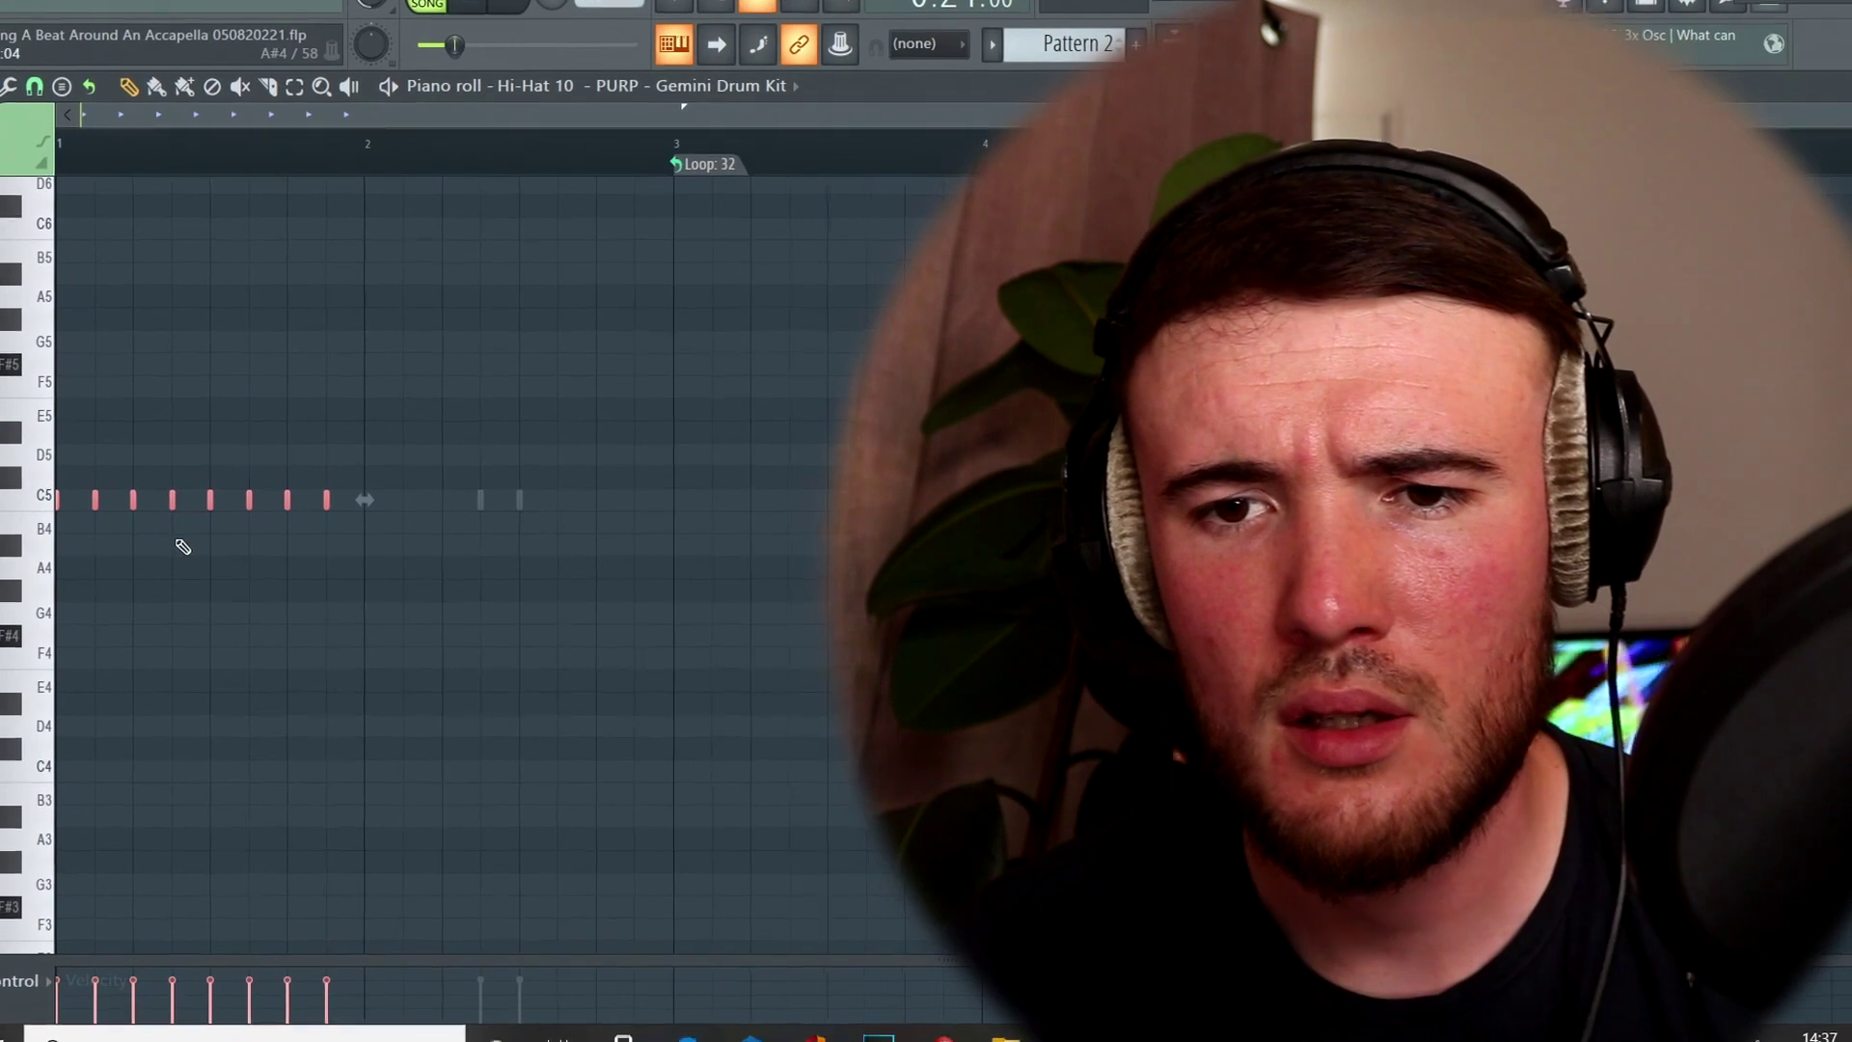
Duplicate the hi-hat notes into bar 2, then lengthen its first note and chop it into a fast roll.
left_click_drag(77, 508, 386, 509)
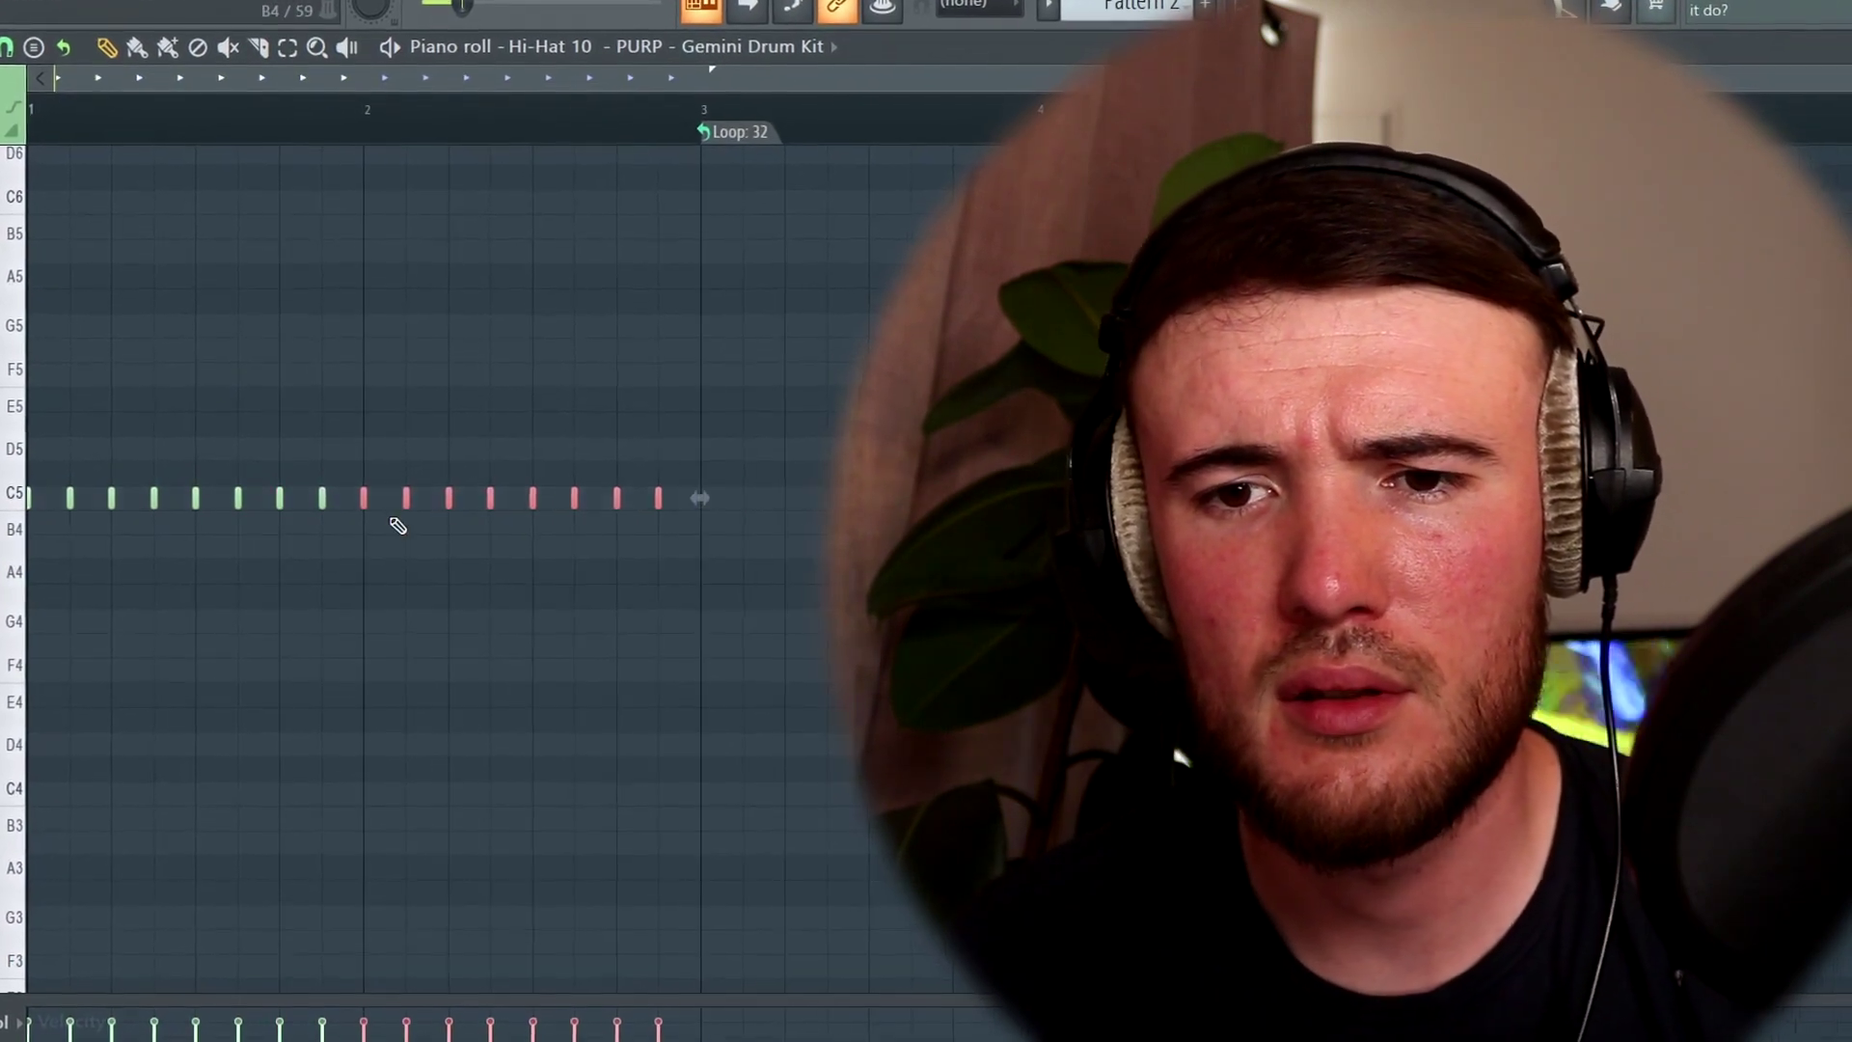
left_click(358, 502, "ctrl")
key("ctrl+l")
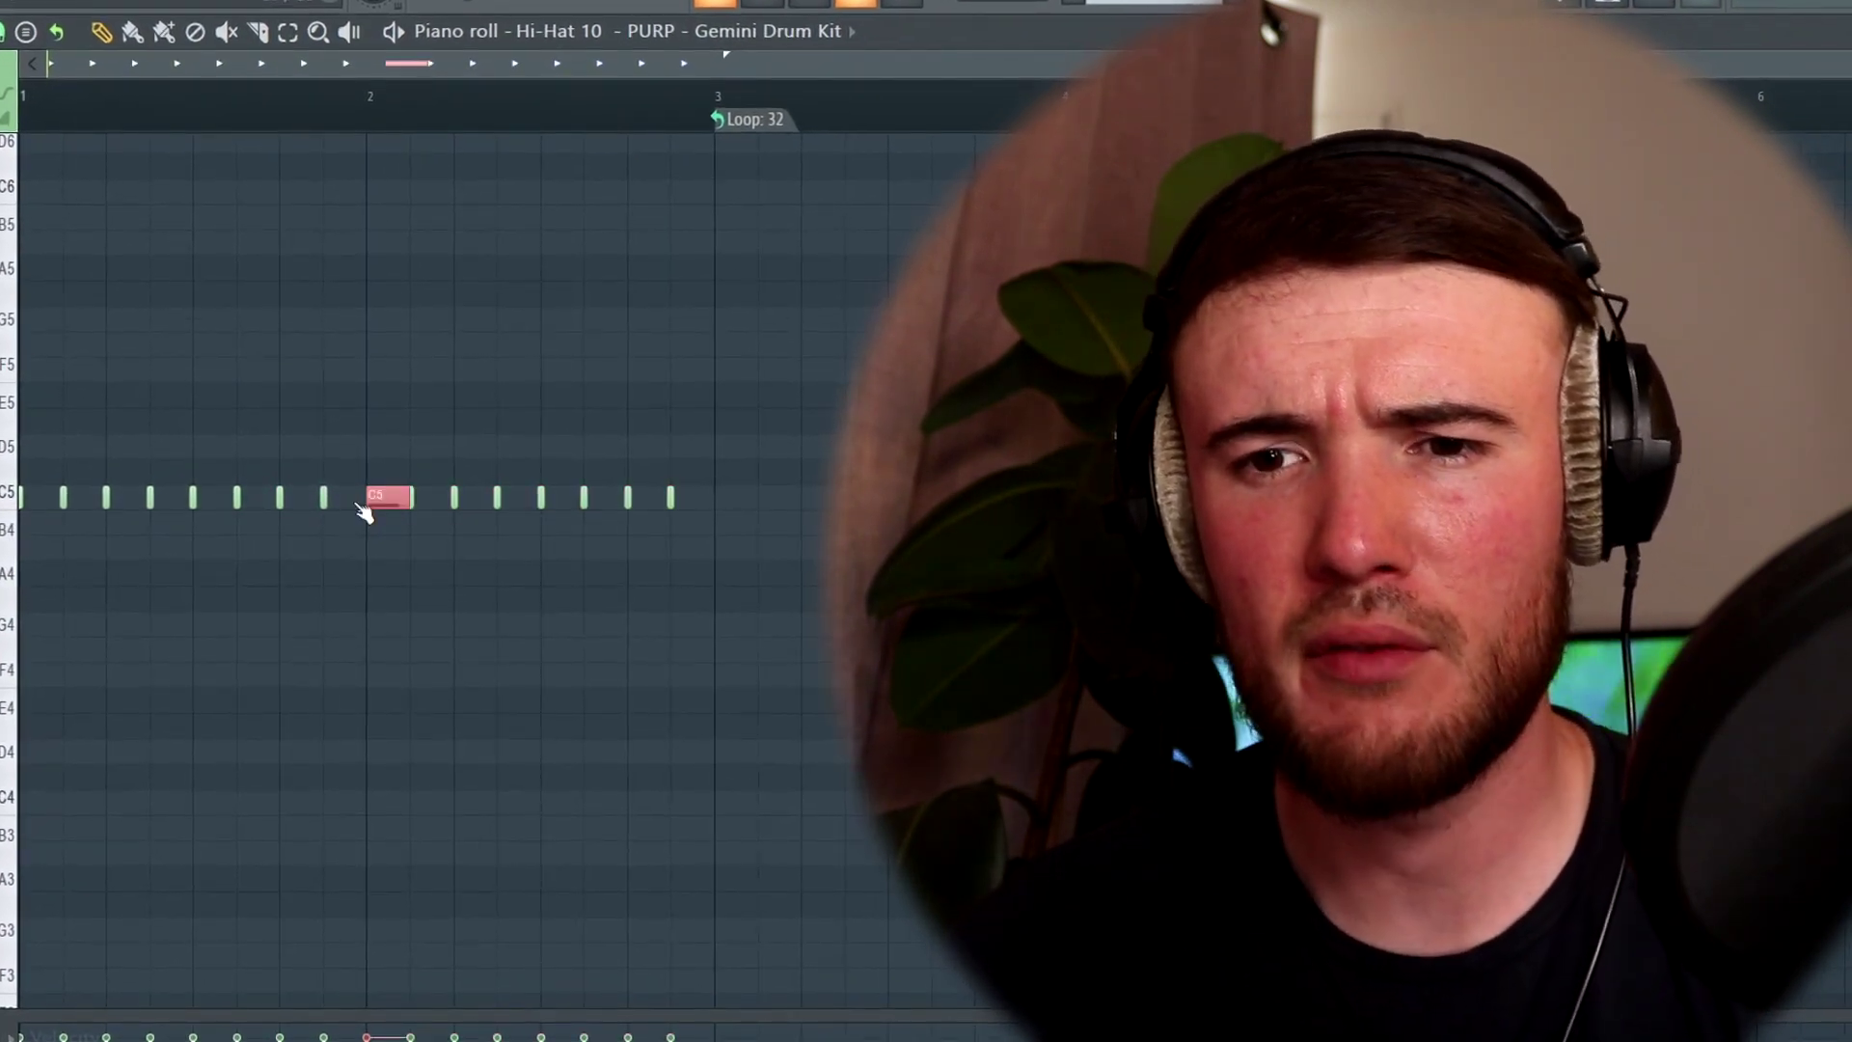
key("alt+u")
left_click(946, 673)
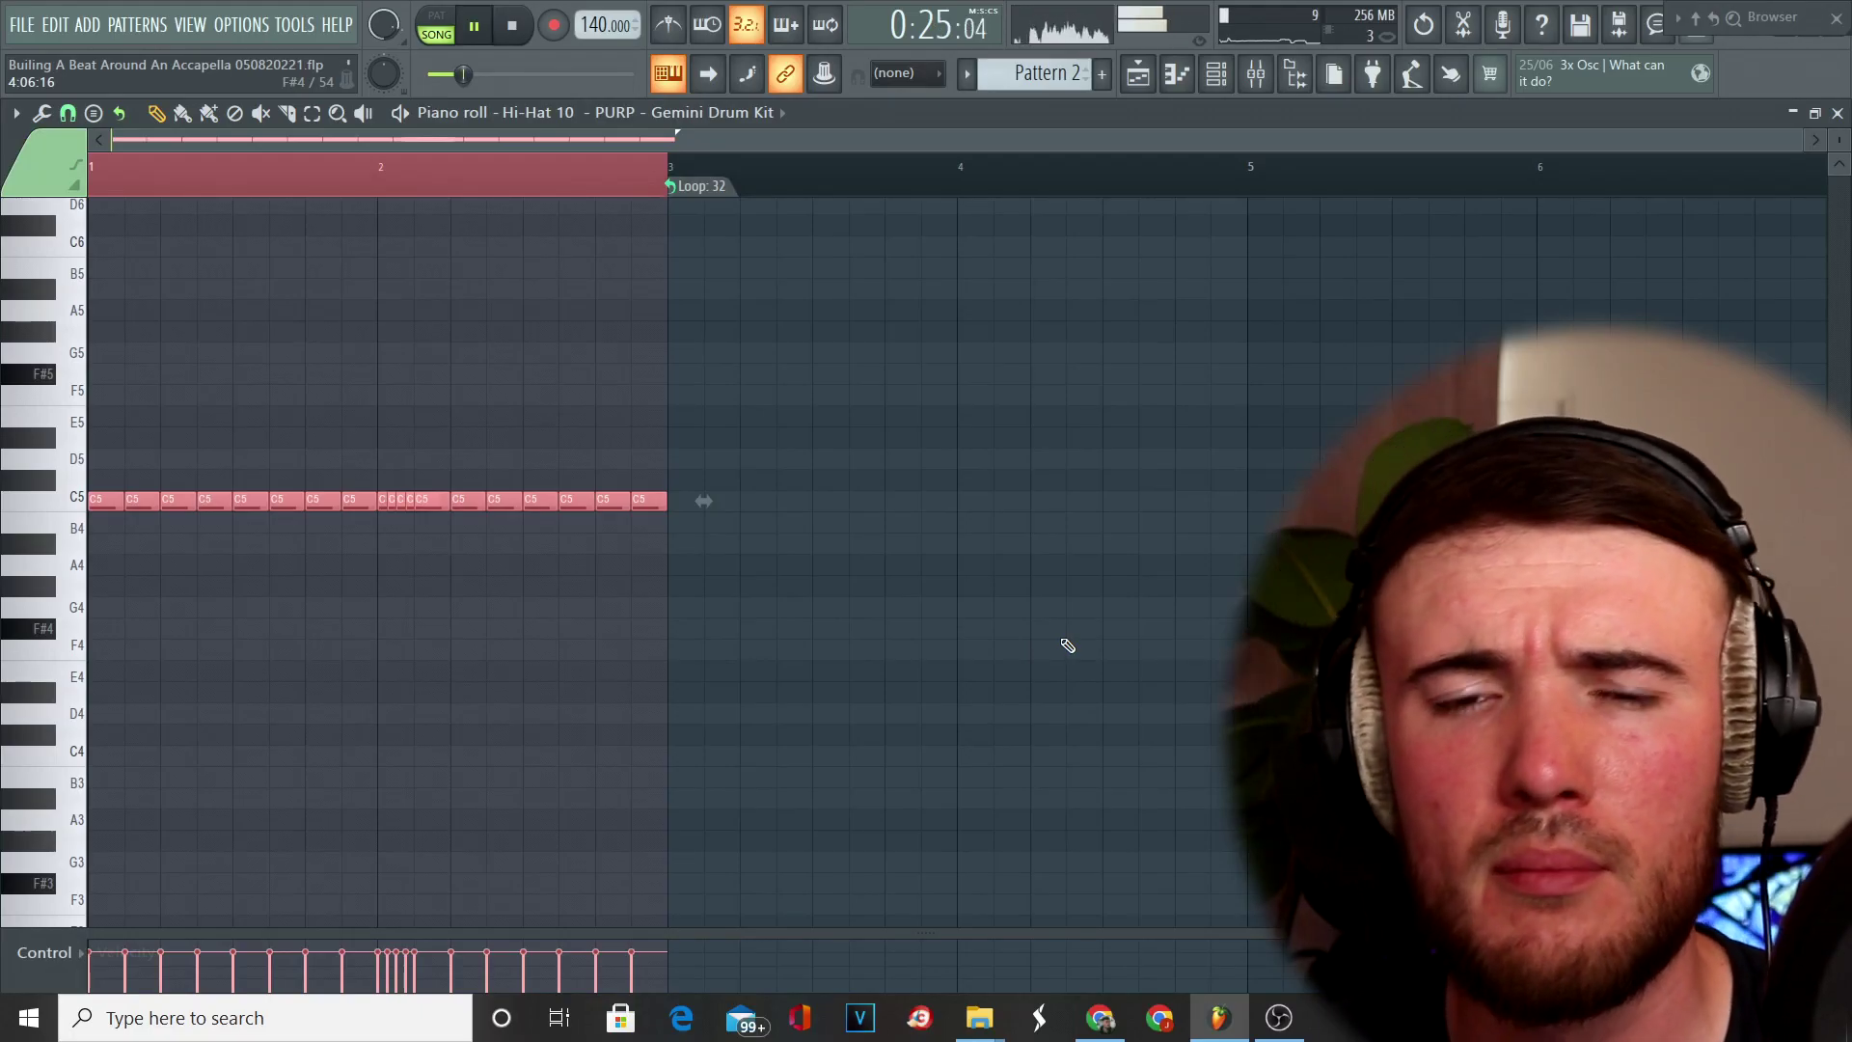
Randomize the hi-hat note velocities by 28% and accept the result.
key("alt+r")
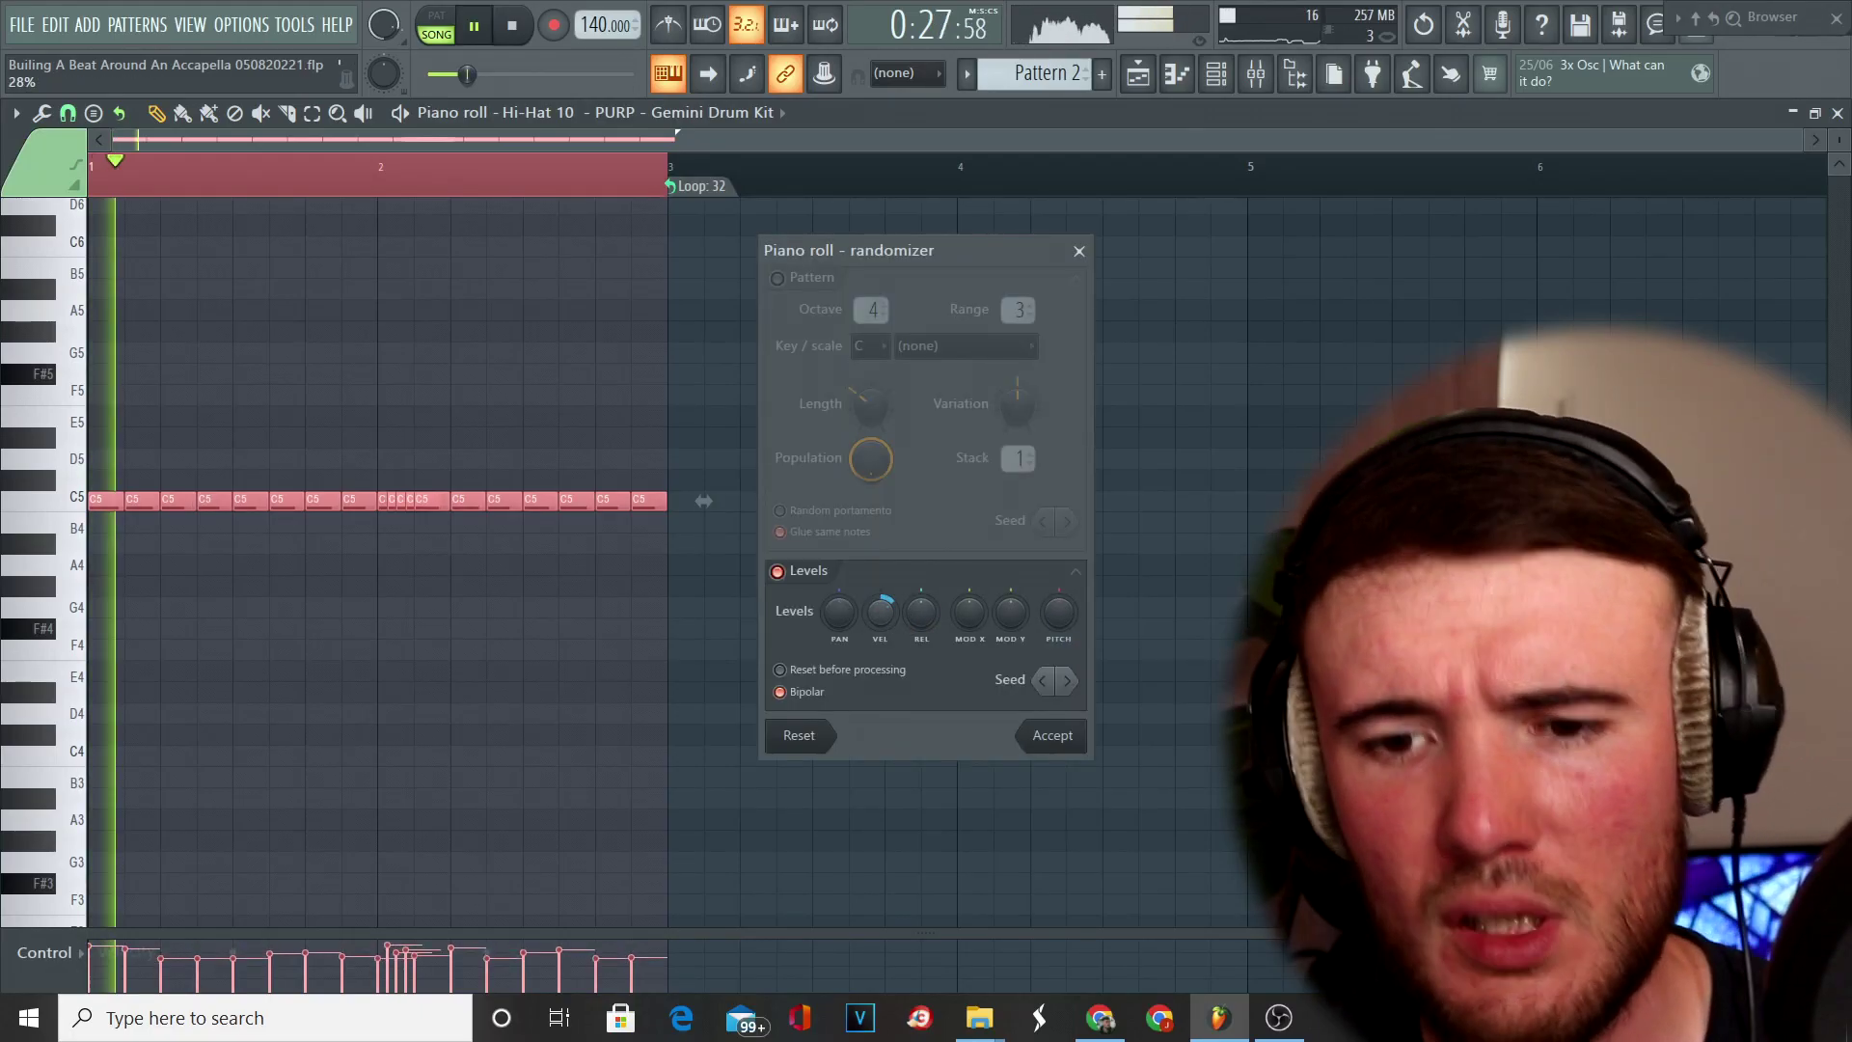
left_click(1037, 735)
Duplicate the two bars of hi-hats into bars 3 and 4 and extend the loop point to 64 steps.
left_click_drag(687, 512, 697, 554)
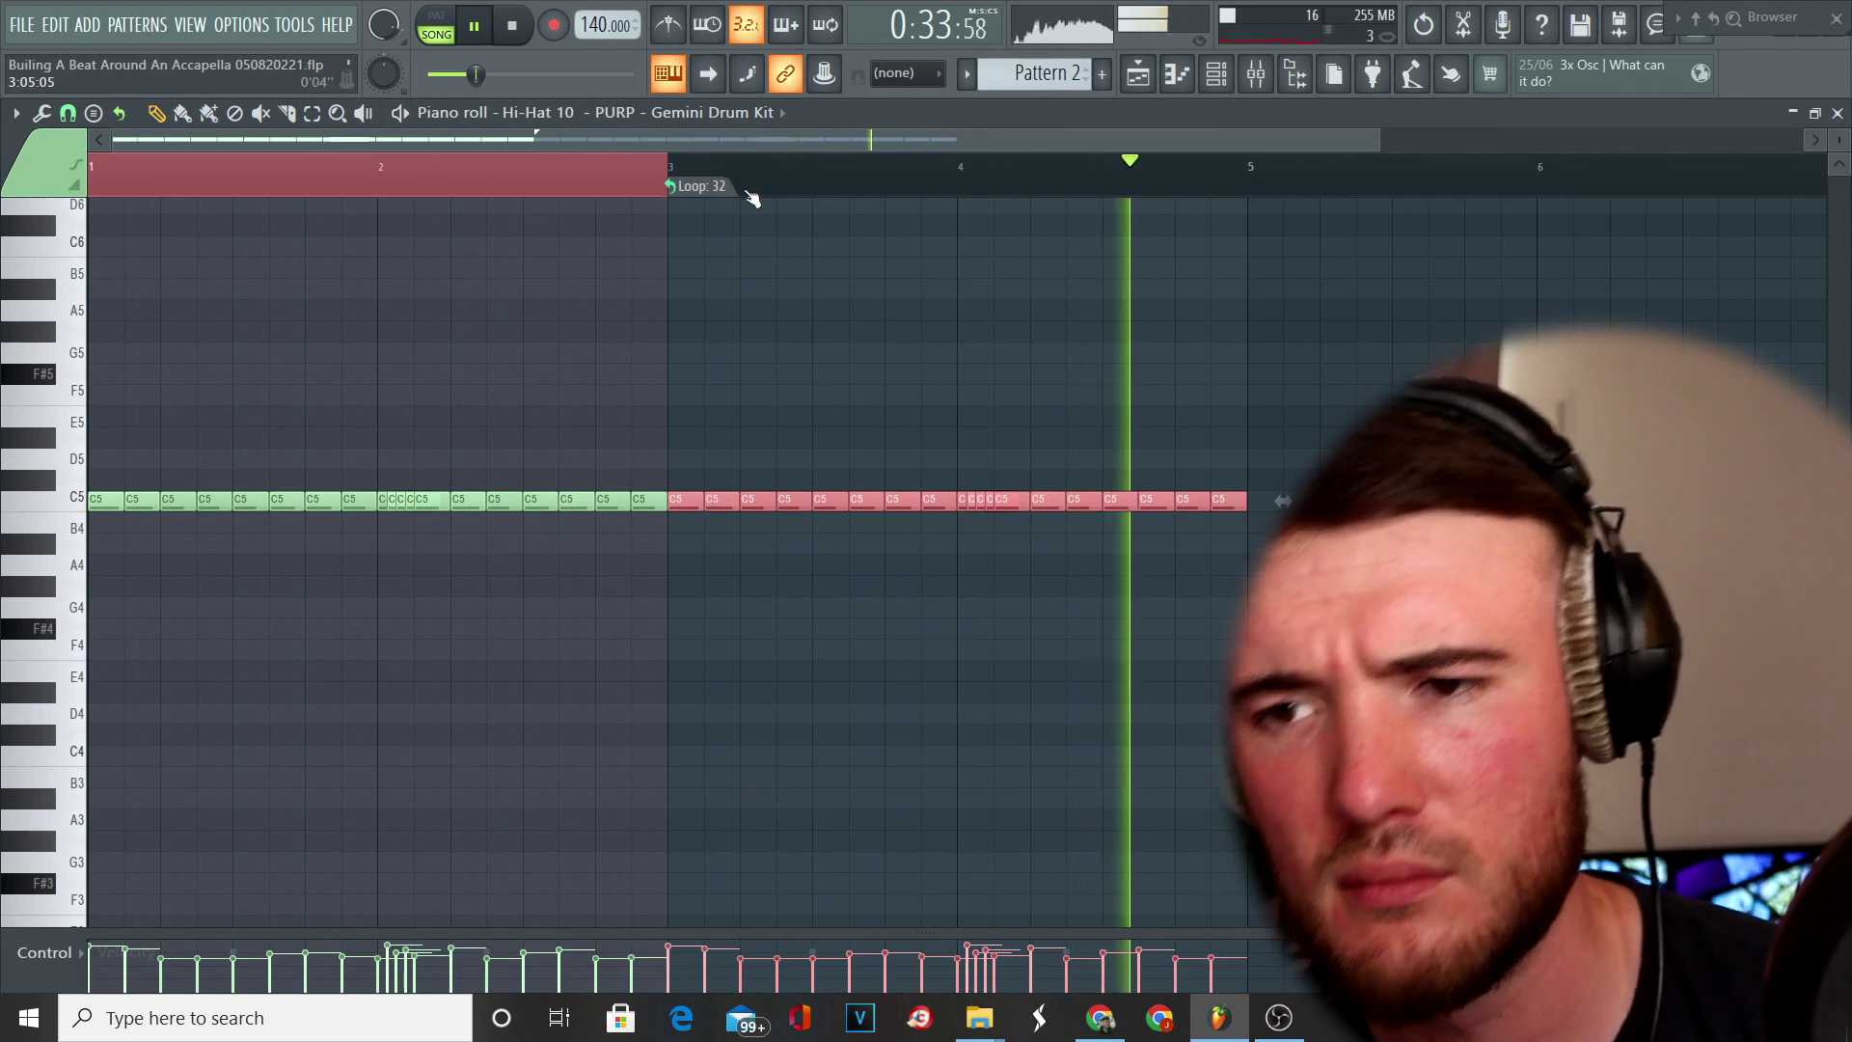
left_click_drag(673, 173, 696, 173)
left_click(711, 186)
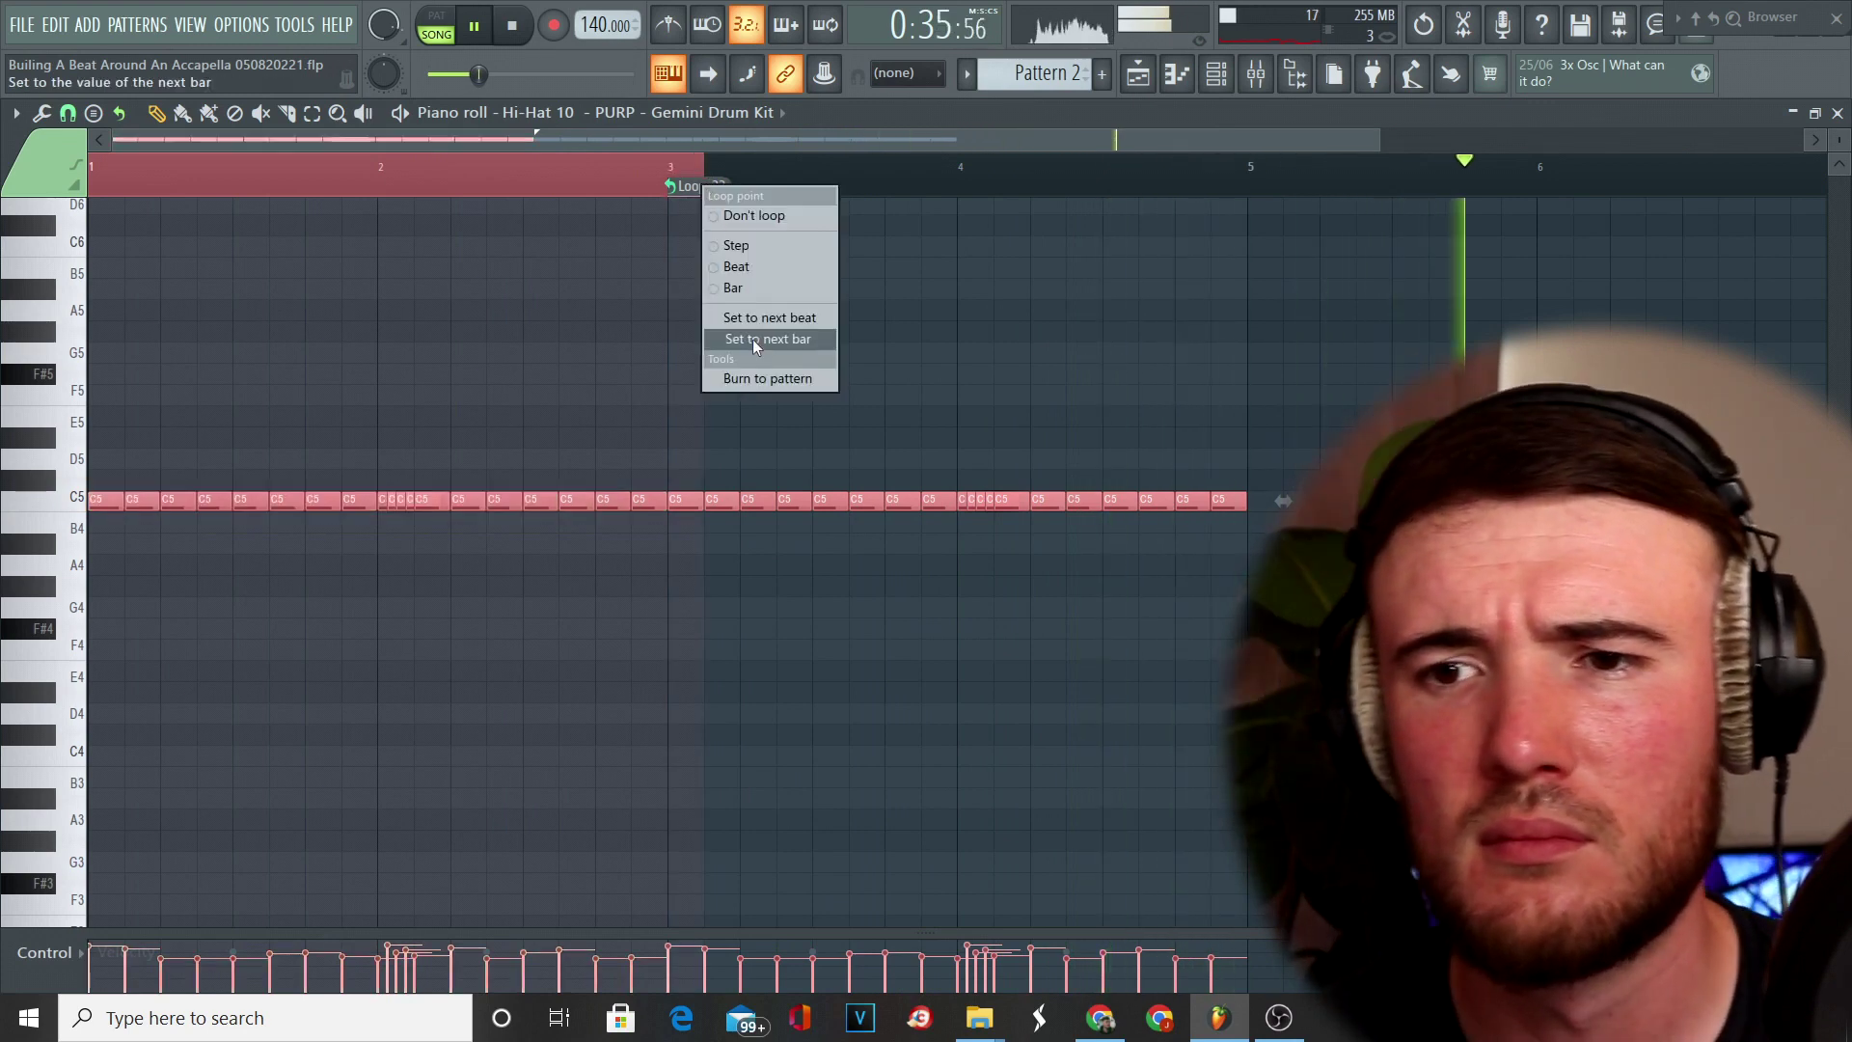
left_click(755, 339)
Delete the third, fifth and sixth hi-hats in bar 1, the third in bar 3, and the sixth and seventh in bar 4.
right_click(175, 503)
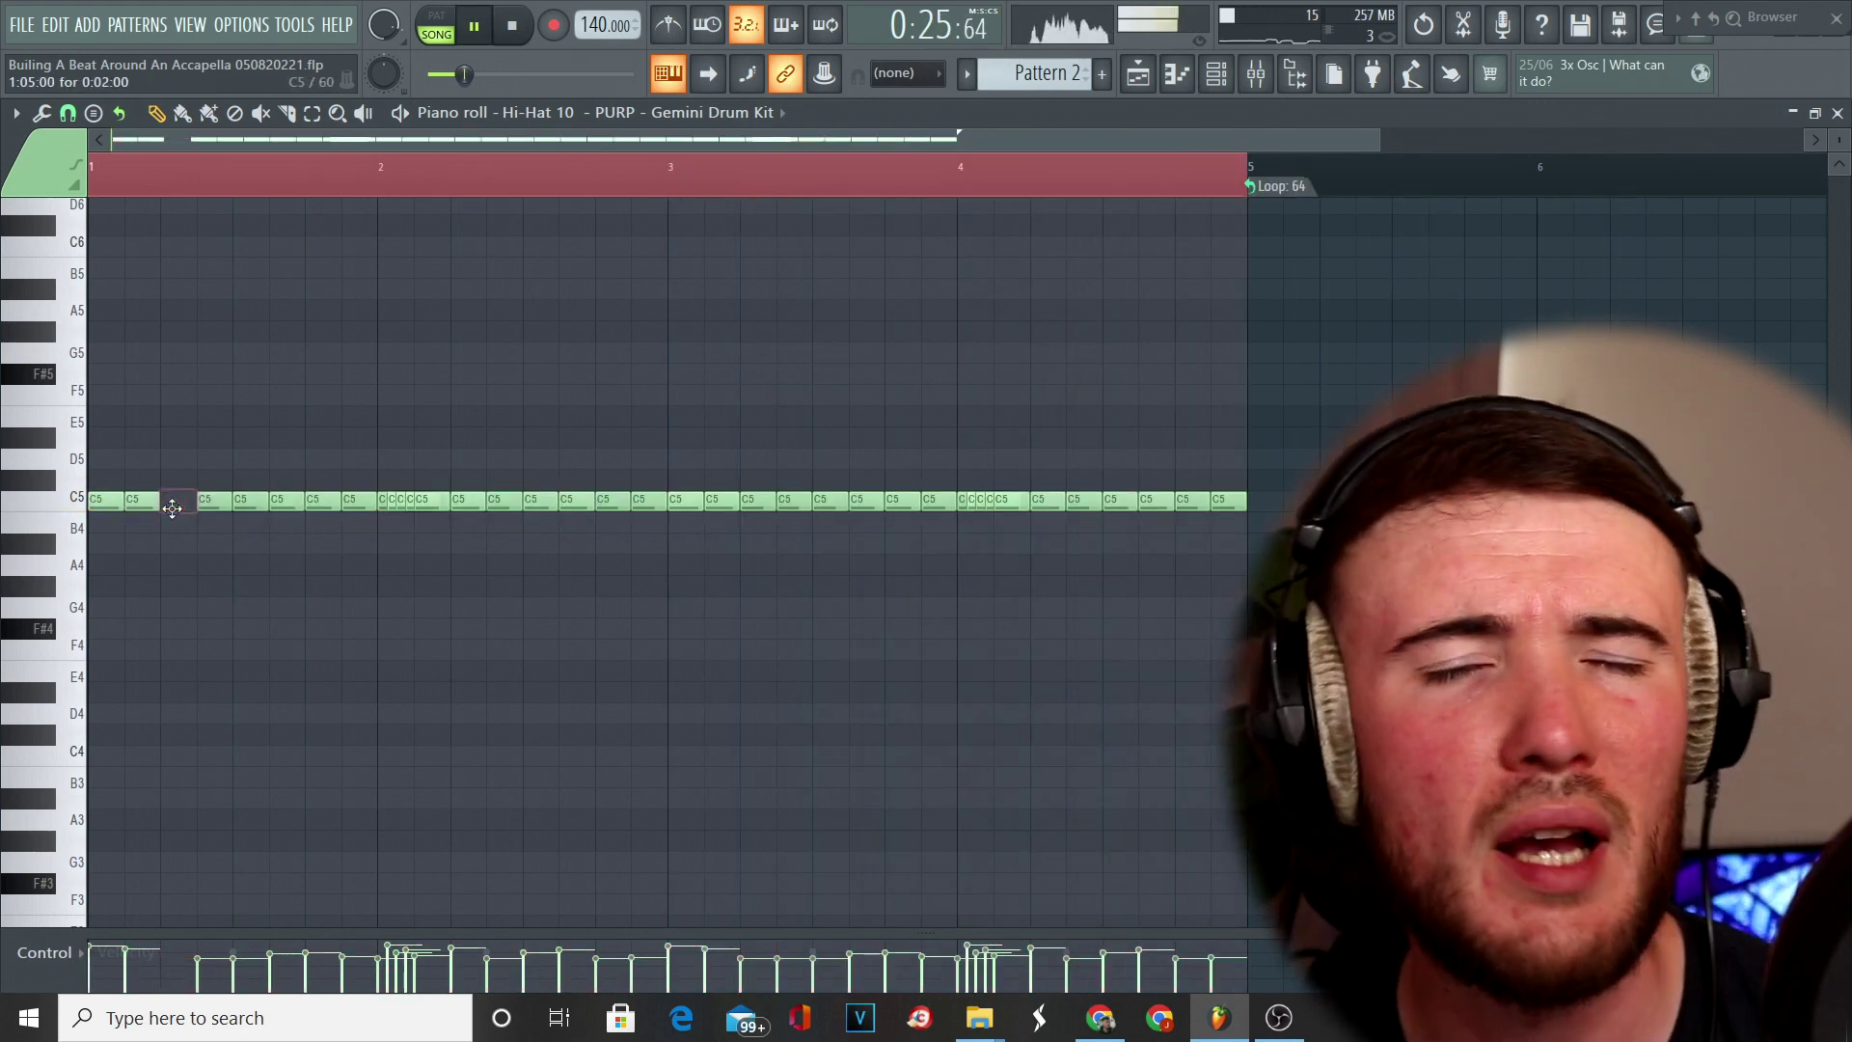
right_click(286, 504)
right_click(248, 505)
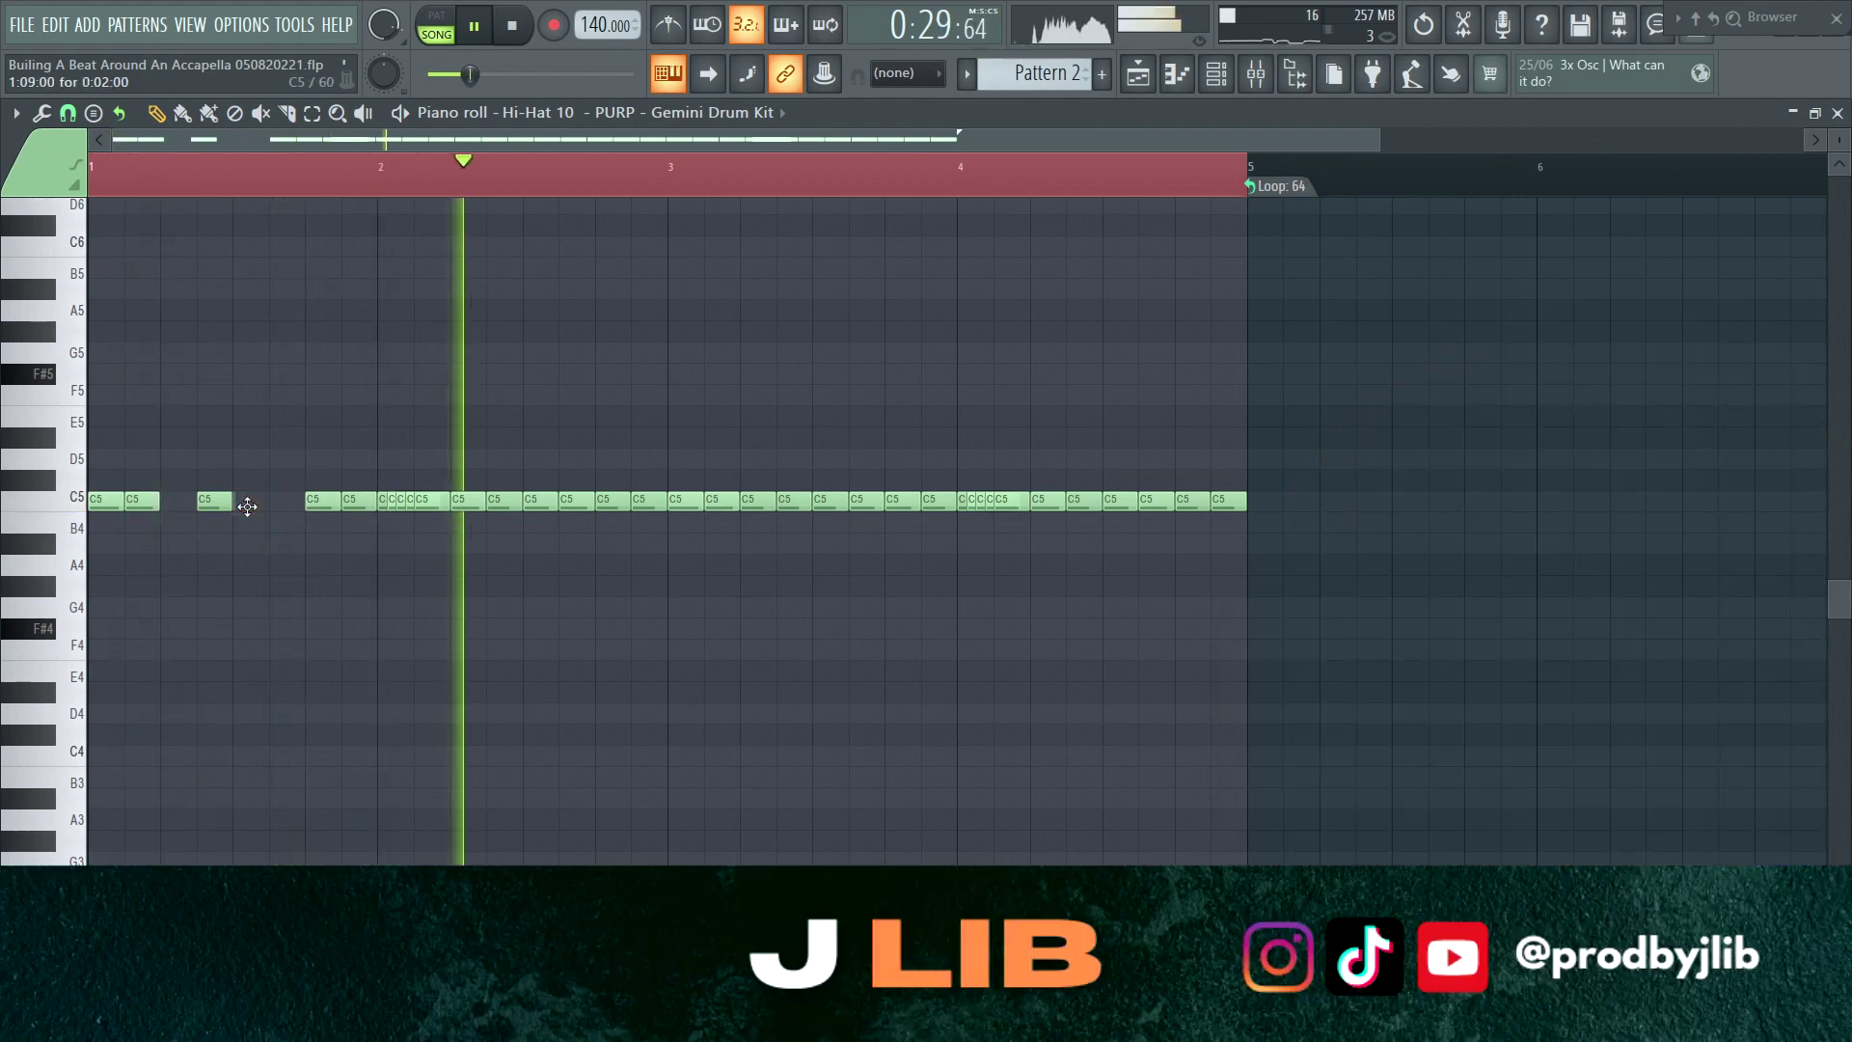
key("ctrl+x")
key("ctrl+z")
left_click_drag(741, 522, 741, 511)
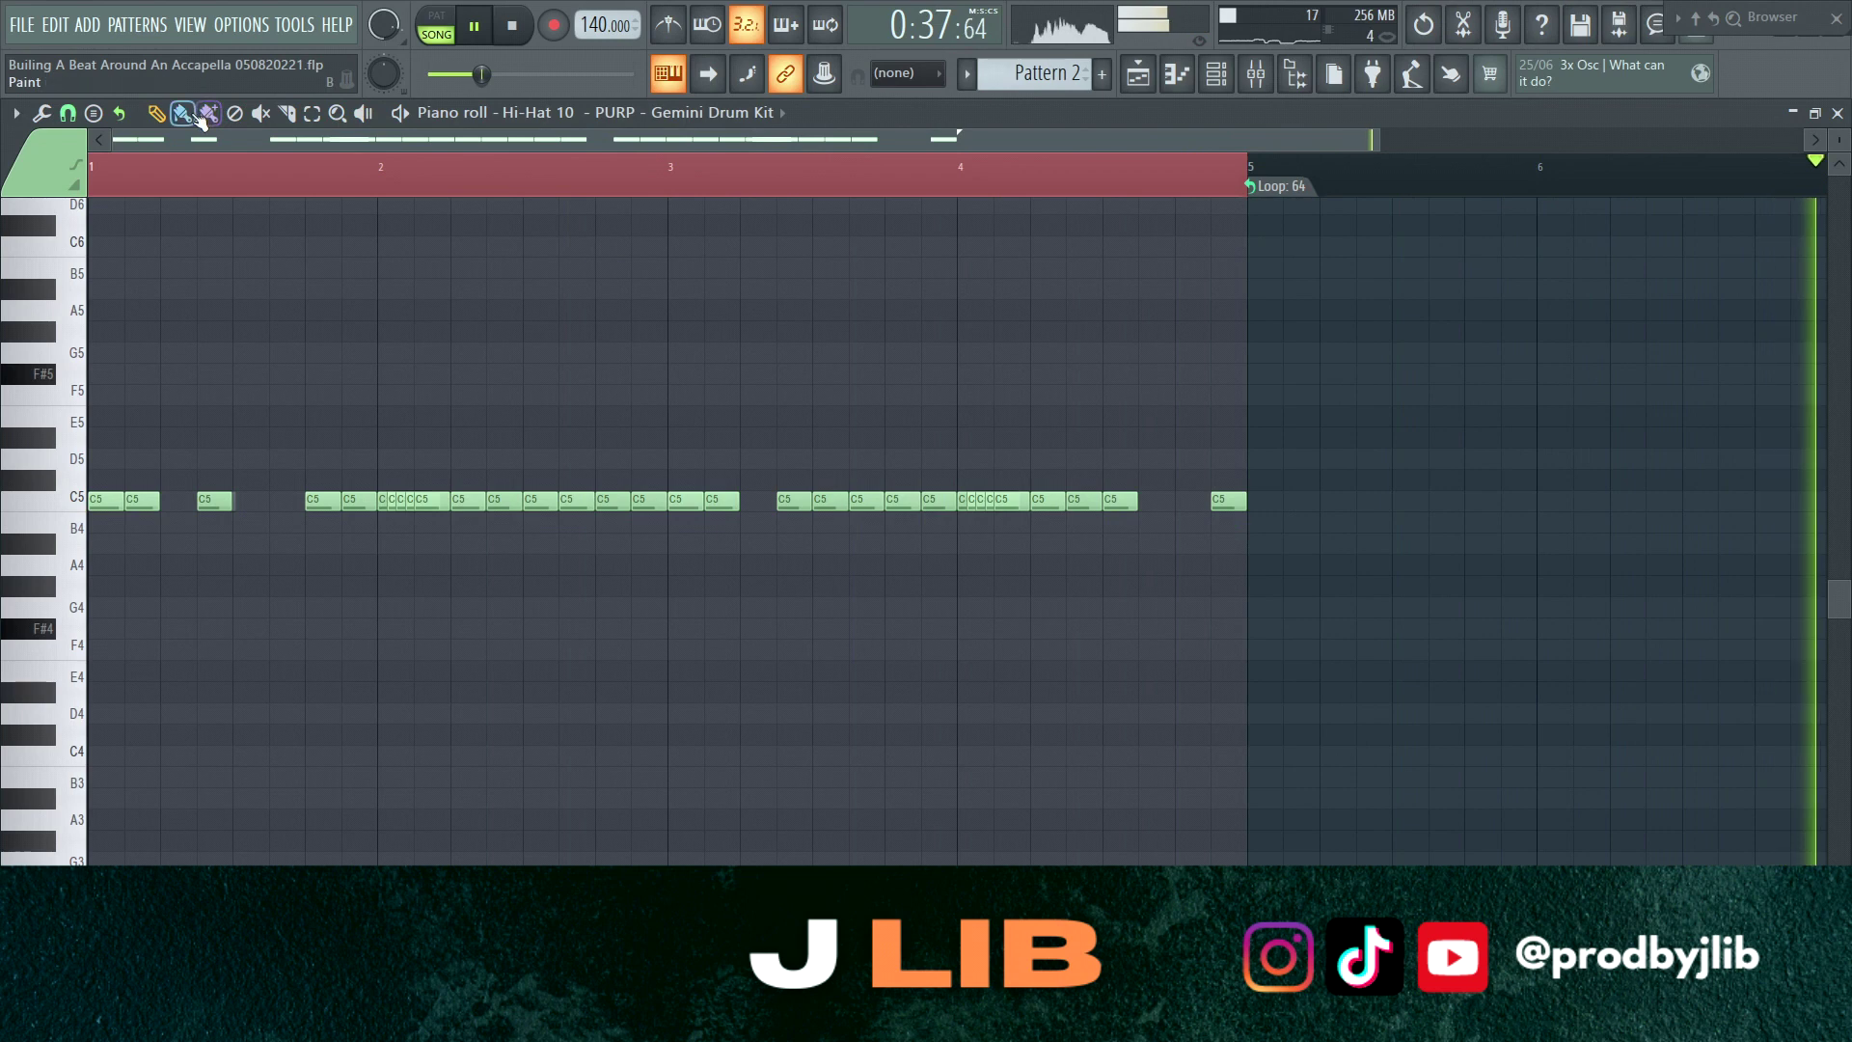
Set the snap to 1/3 step and paint short triplet hi-hat rolls across bars 1 to 3.
left_click(67, 113)
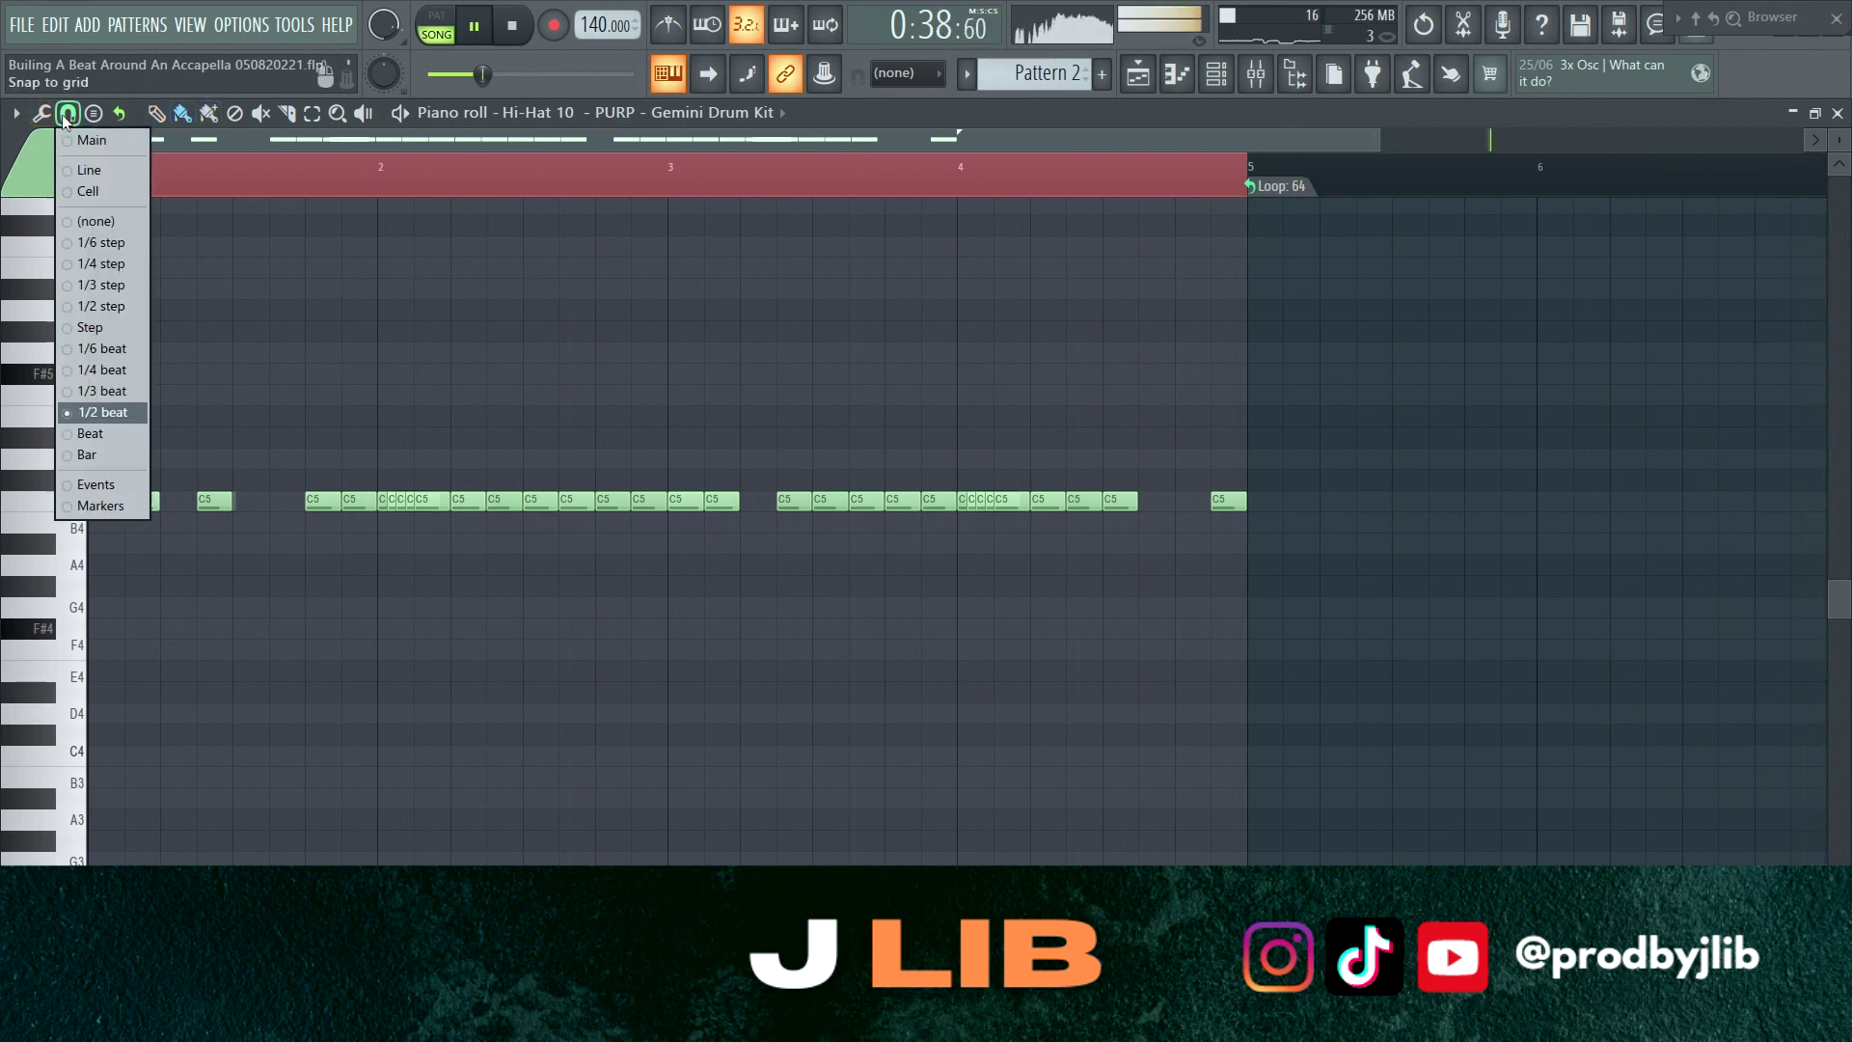
left_click(107, 290)
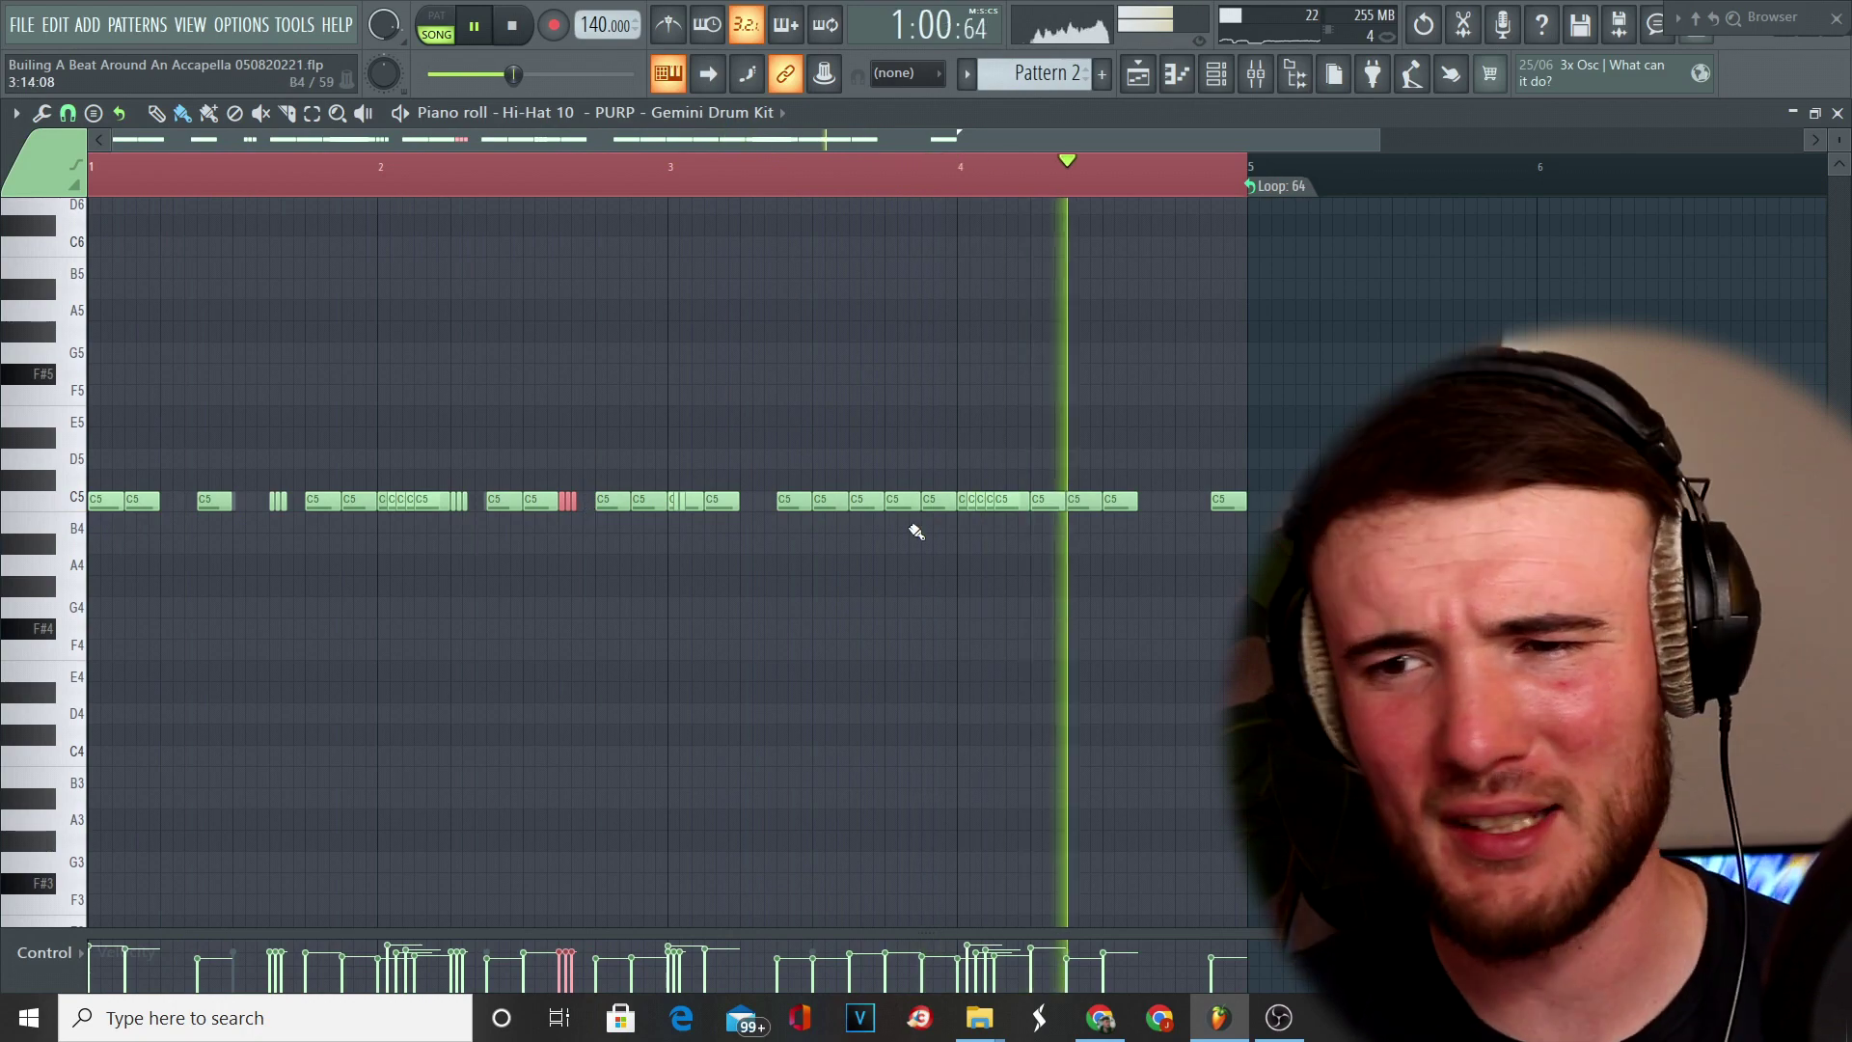
left_click(1156, 83)
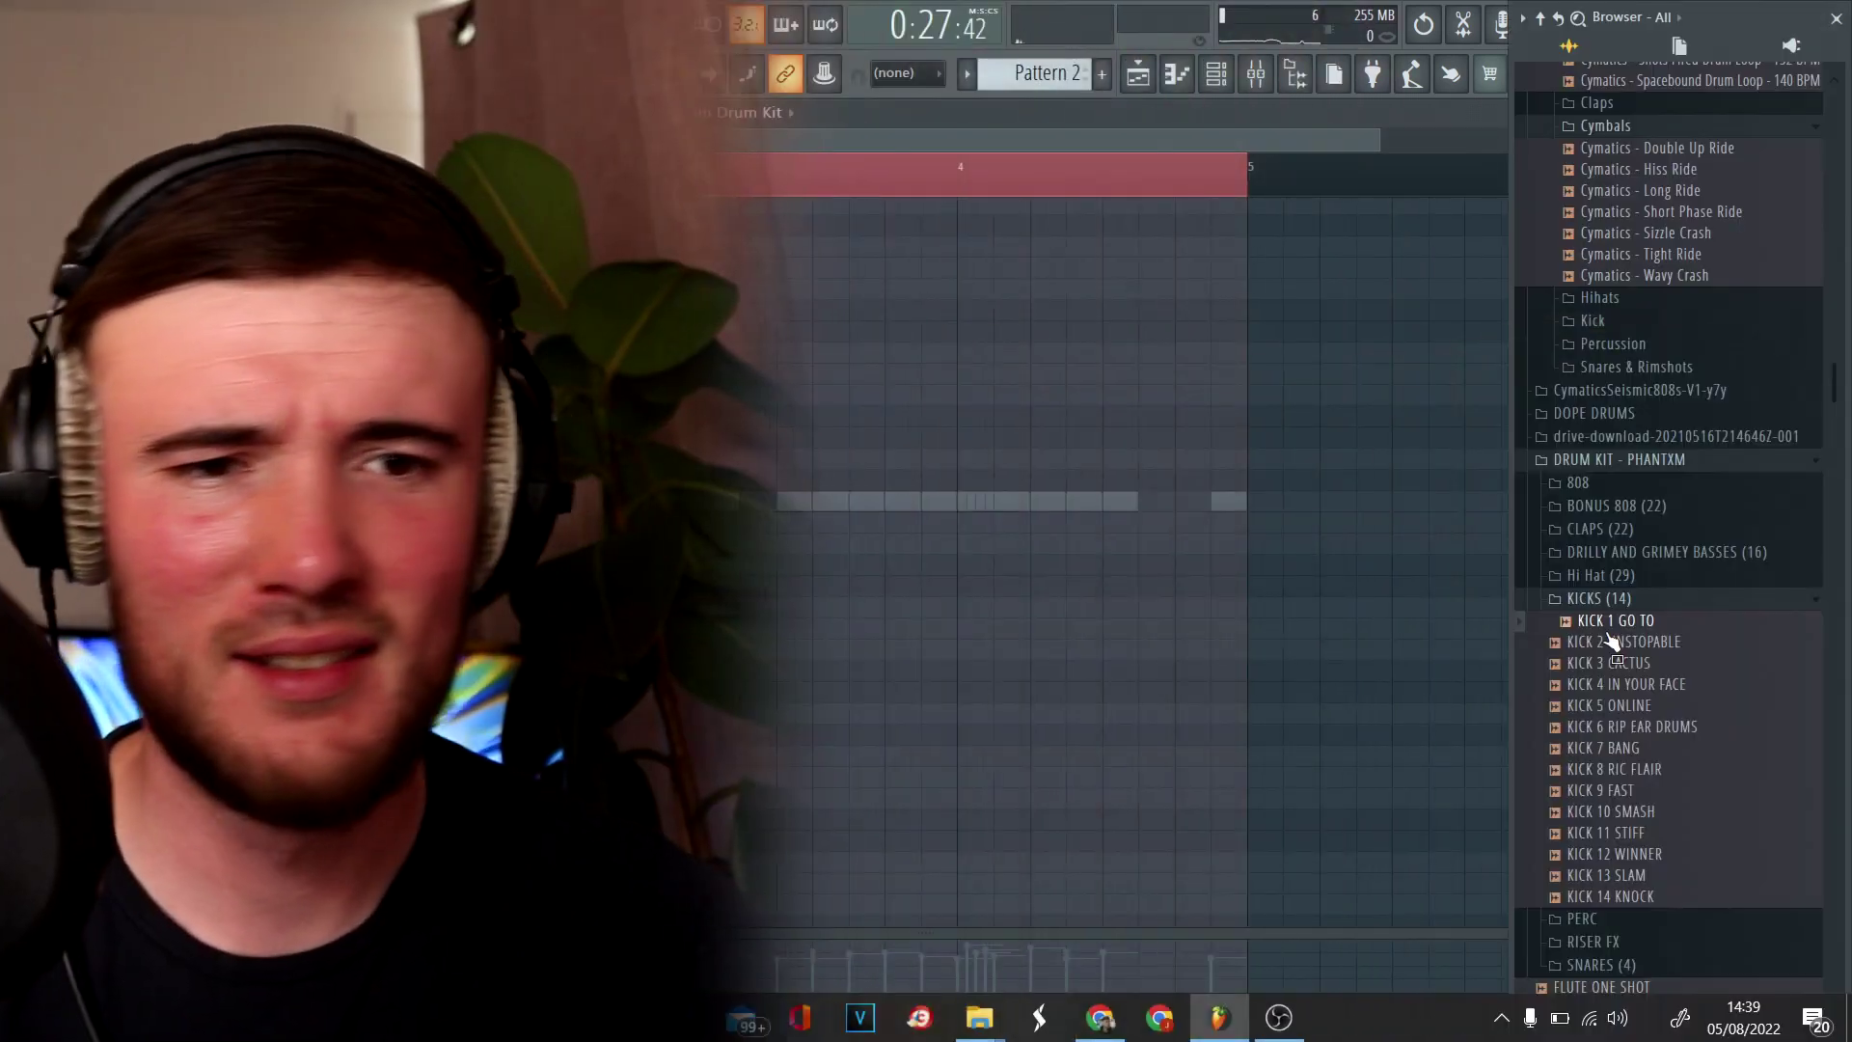
Replace the KICK 12 sample with KICK 1 GO TO from the PHANTXM drum kit, play the pattern and open its channel settings.
left_click_drag(1606, 644, 972, 648)
left_click_drag(976, 579, 951, 582)
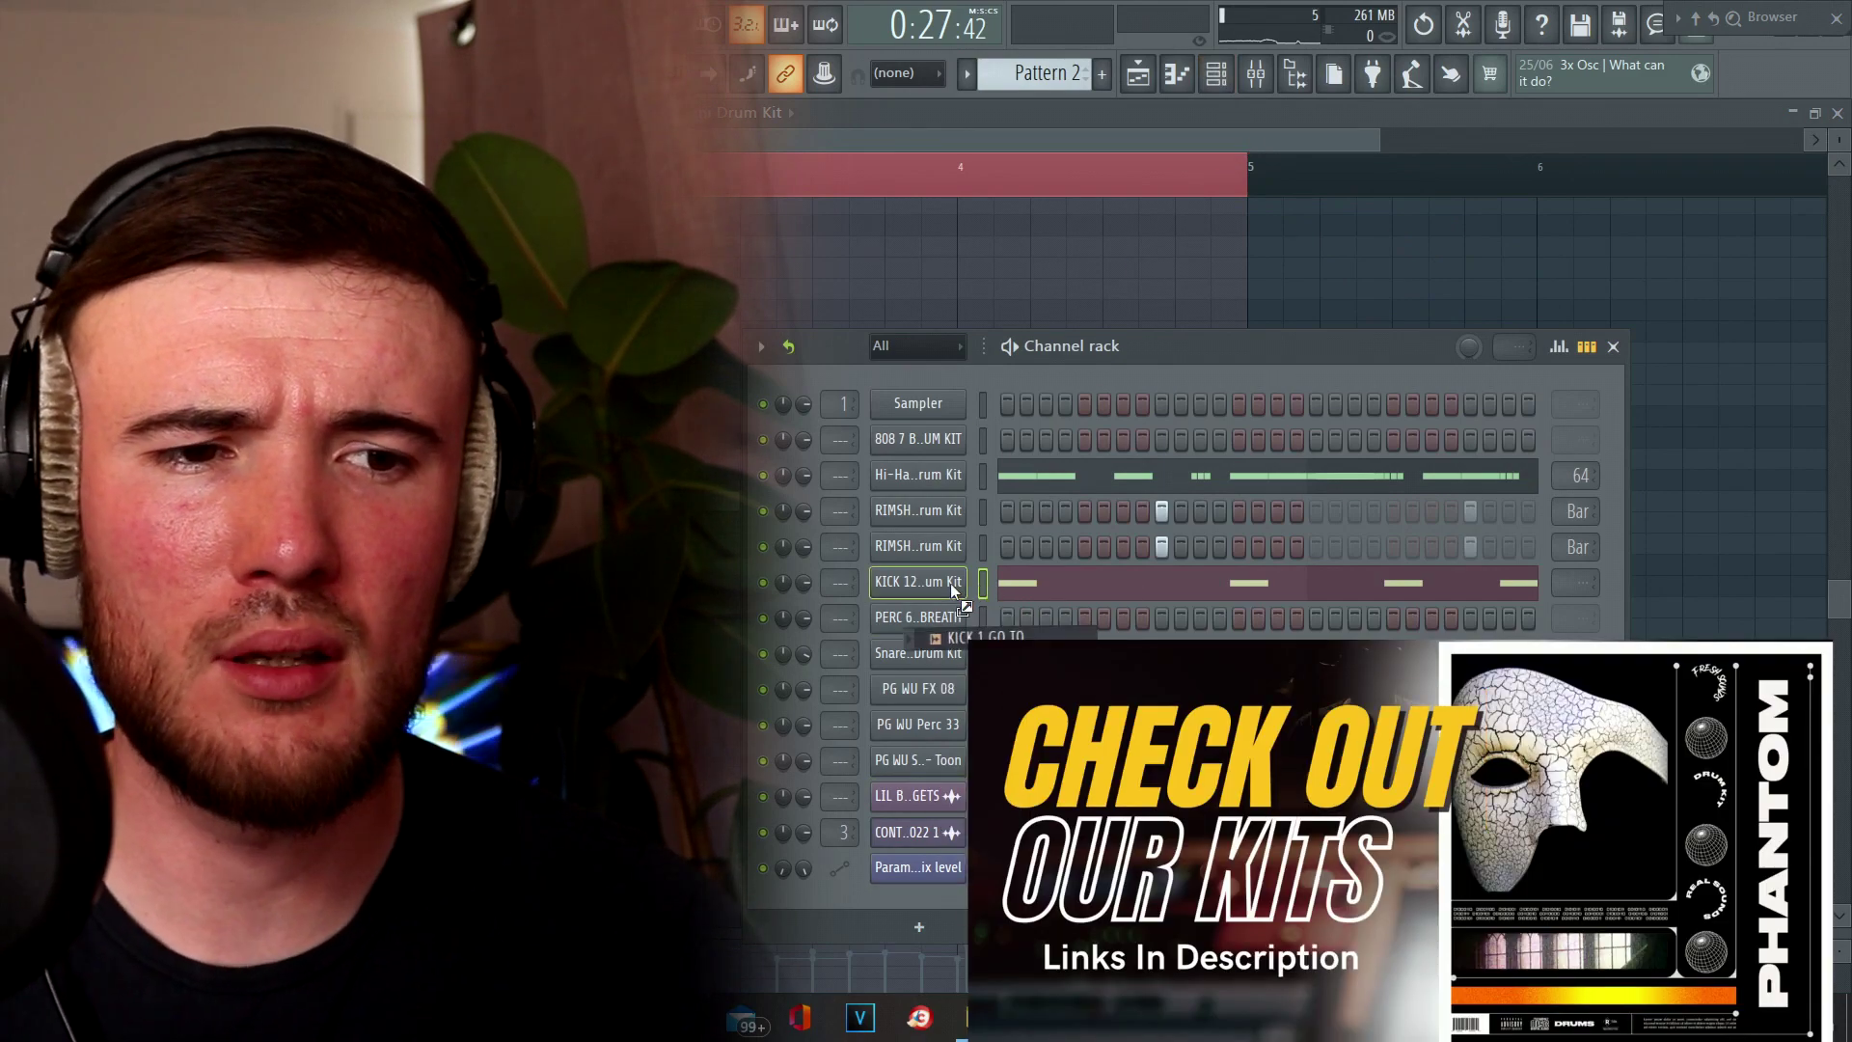
key("space")
left_click(955, 585)
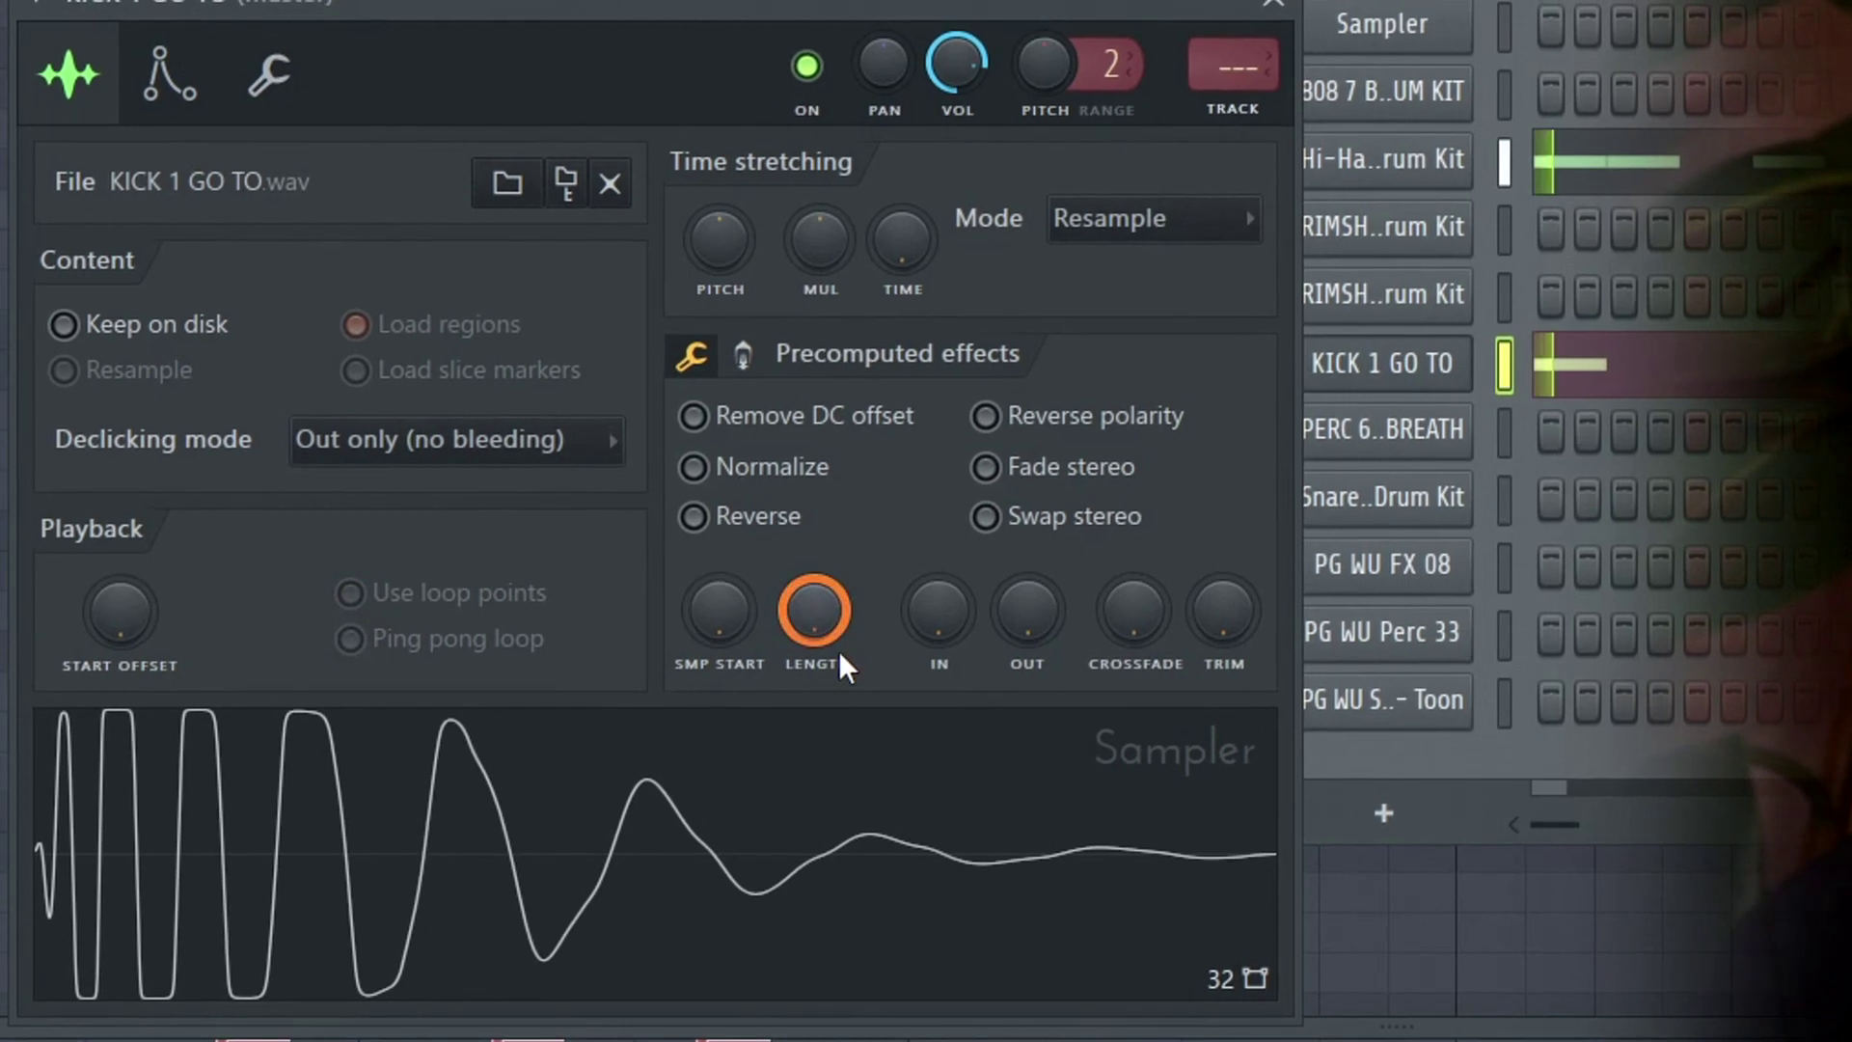
Turn up the precomputed EQ of the KICK 1 GO TO sample and route its channel to mixer track 4.
left_click(685, 355)
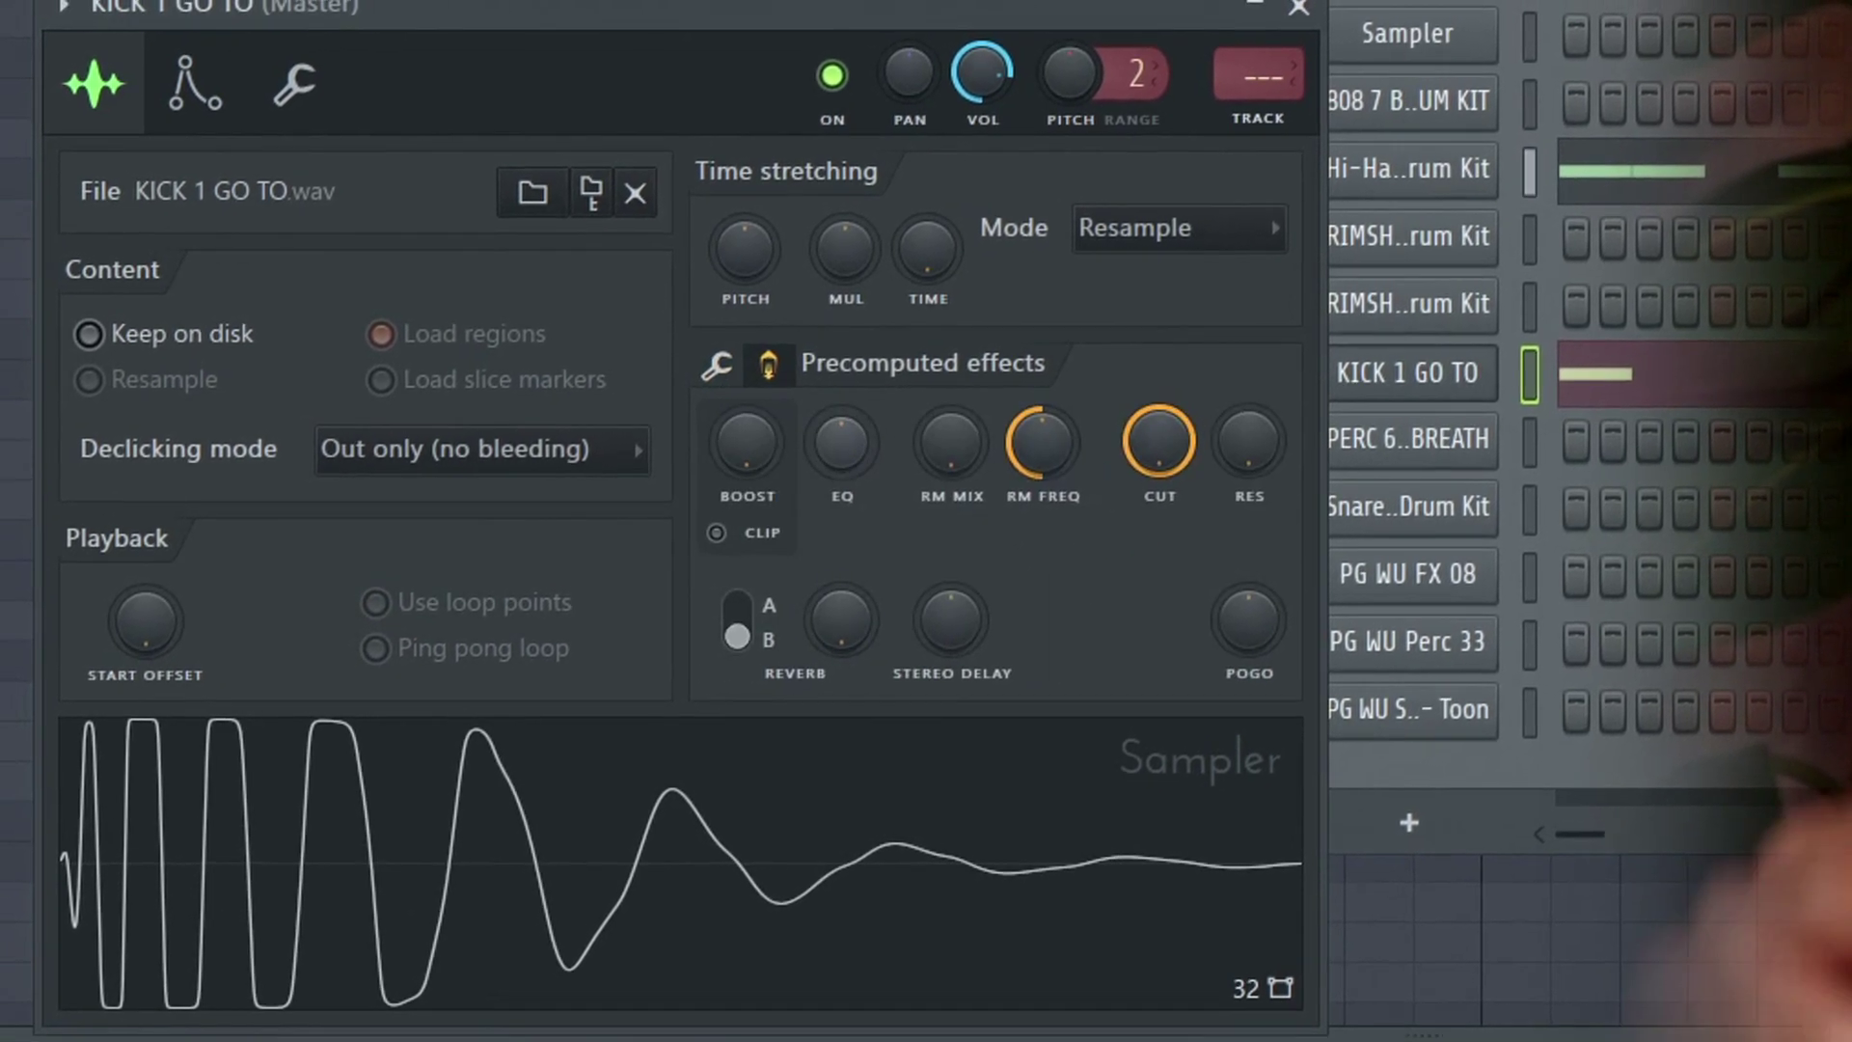
left_click_drag(835, 442, 846, 450)
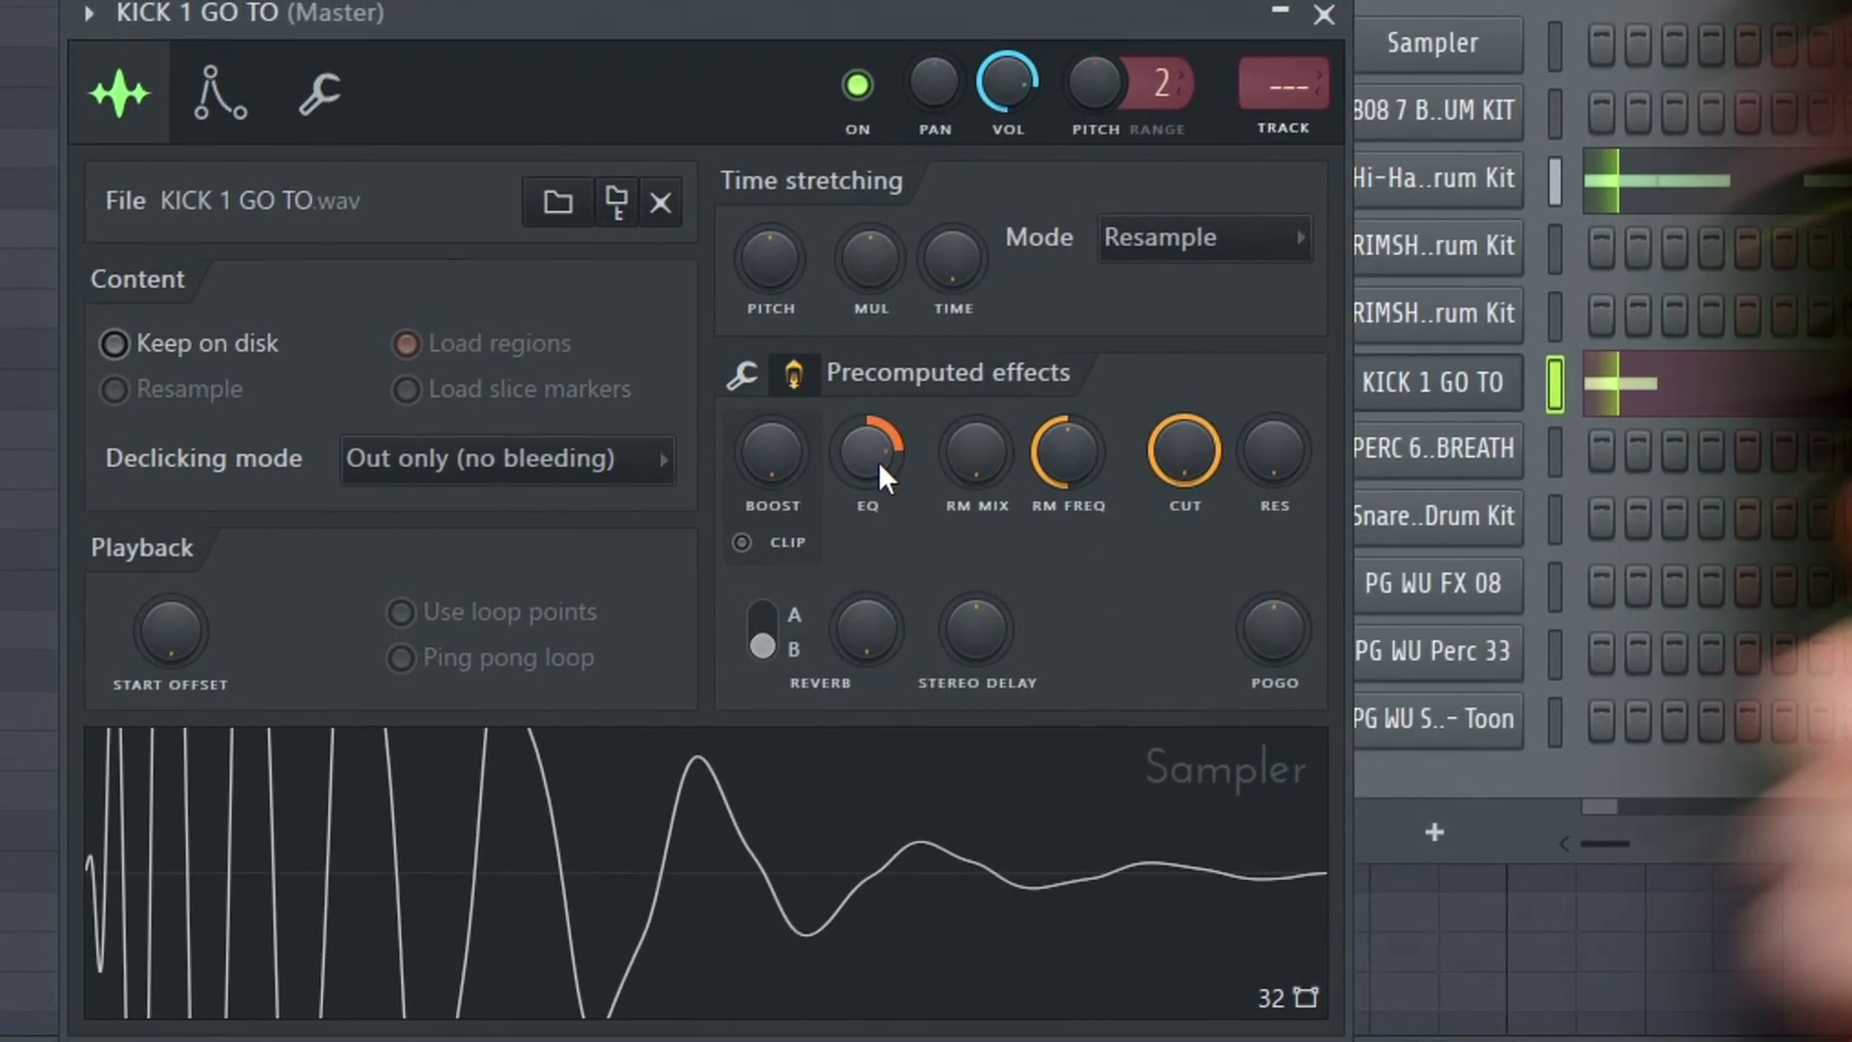
left_click(1293, 234)
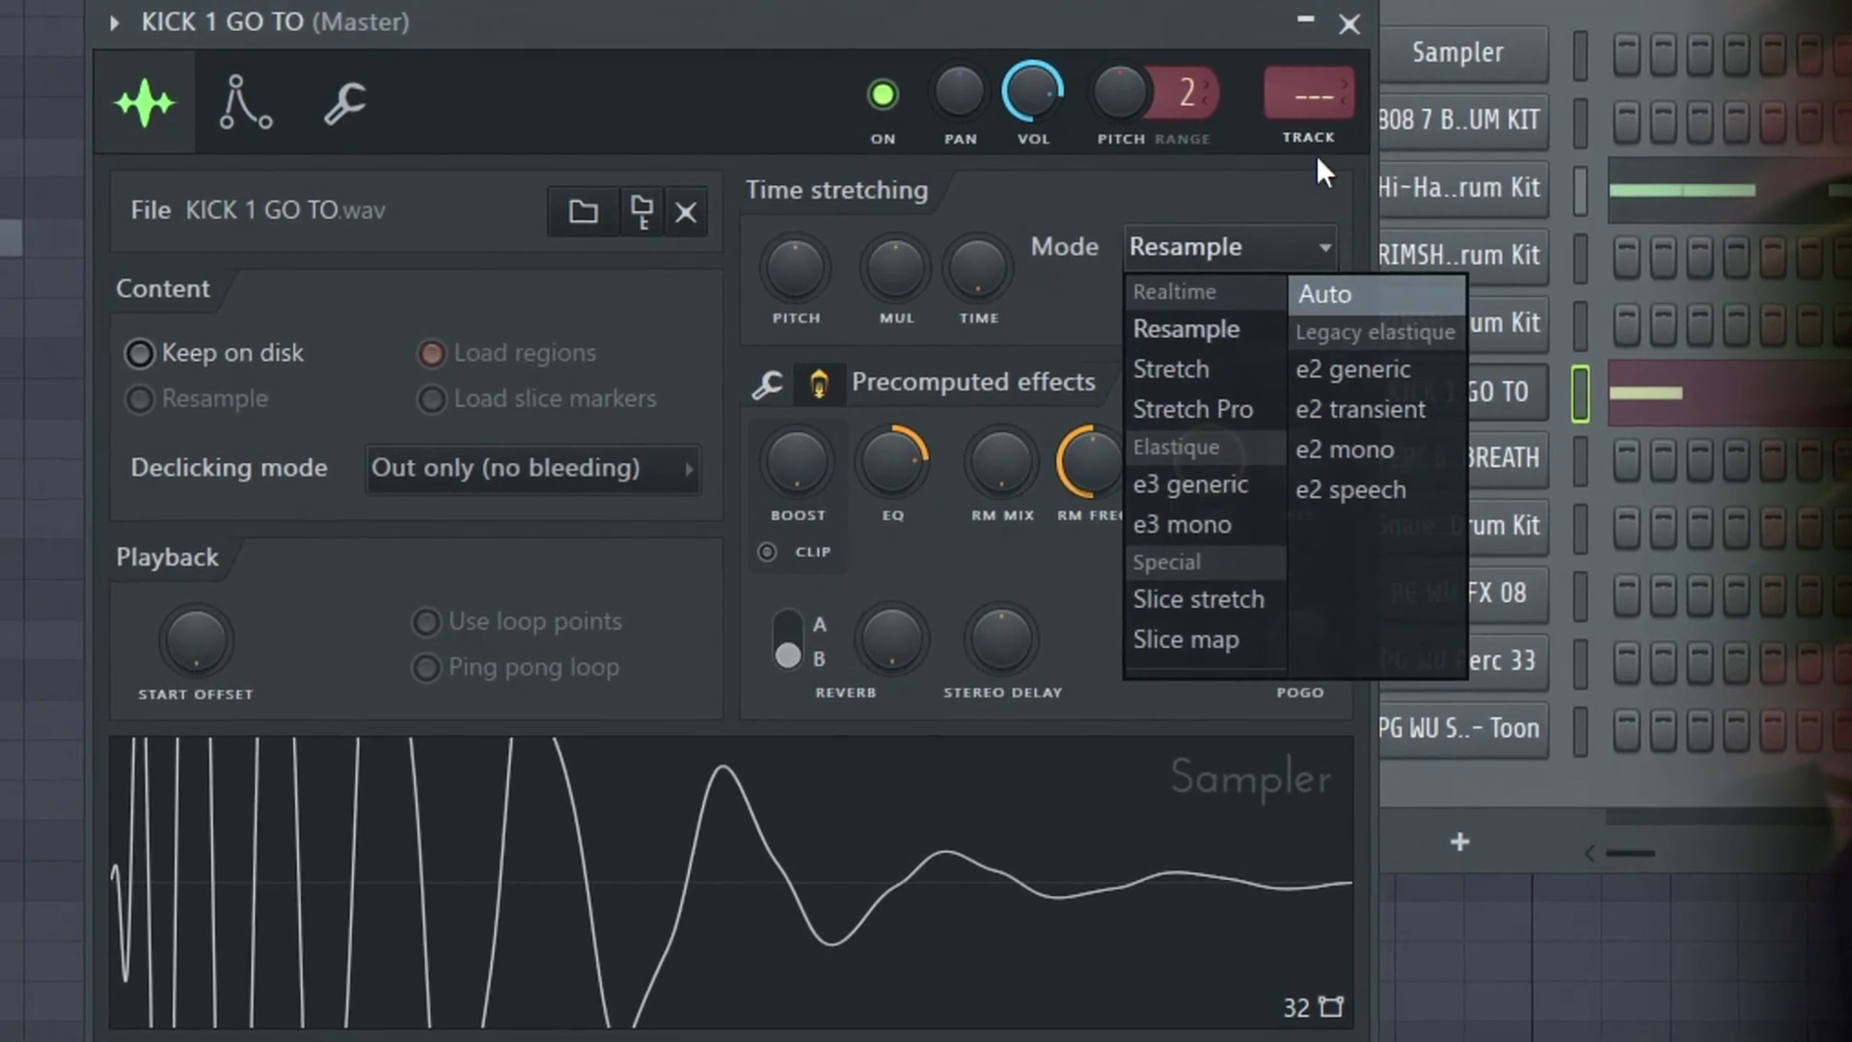
left_click(1326, 159)
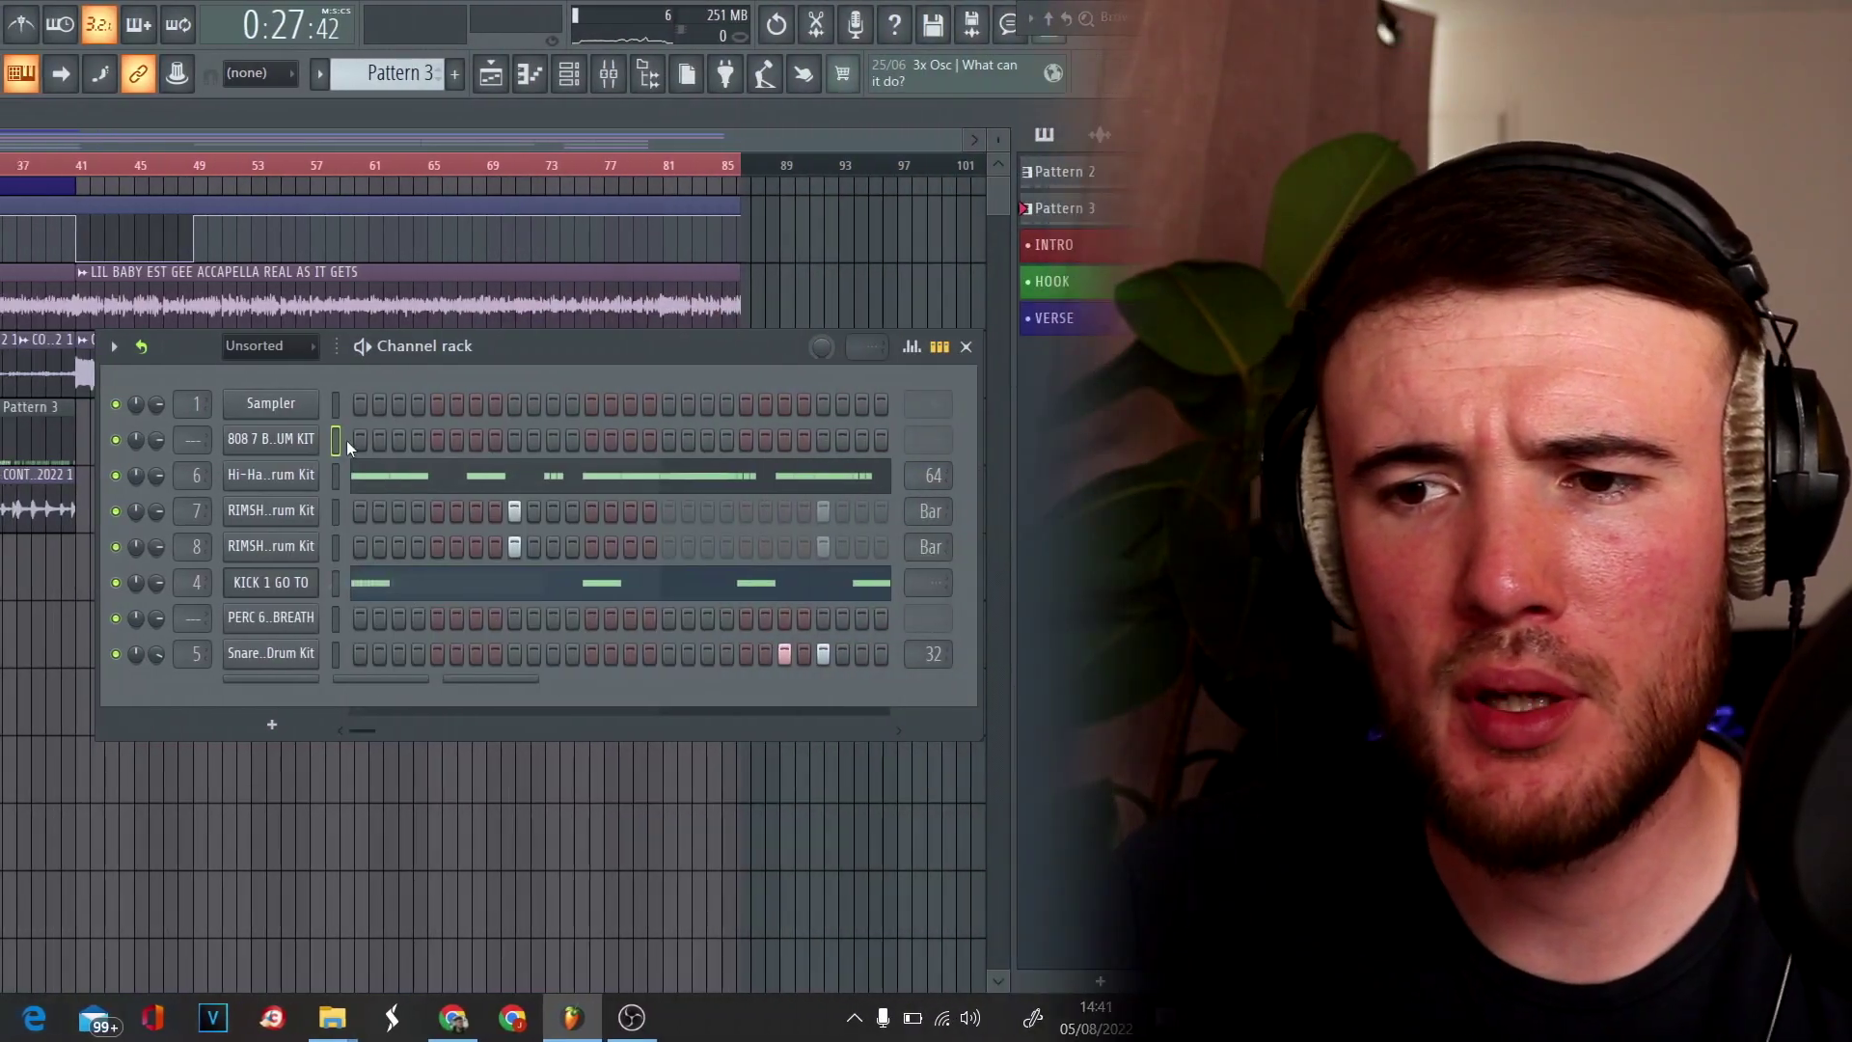
Open the 808 channel's piano roll and draw one-bar F#5 notes at bar 1 and on beat 2 of bar 2.
right_click(444, 438)
left_click(676, 440)
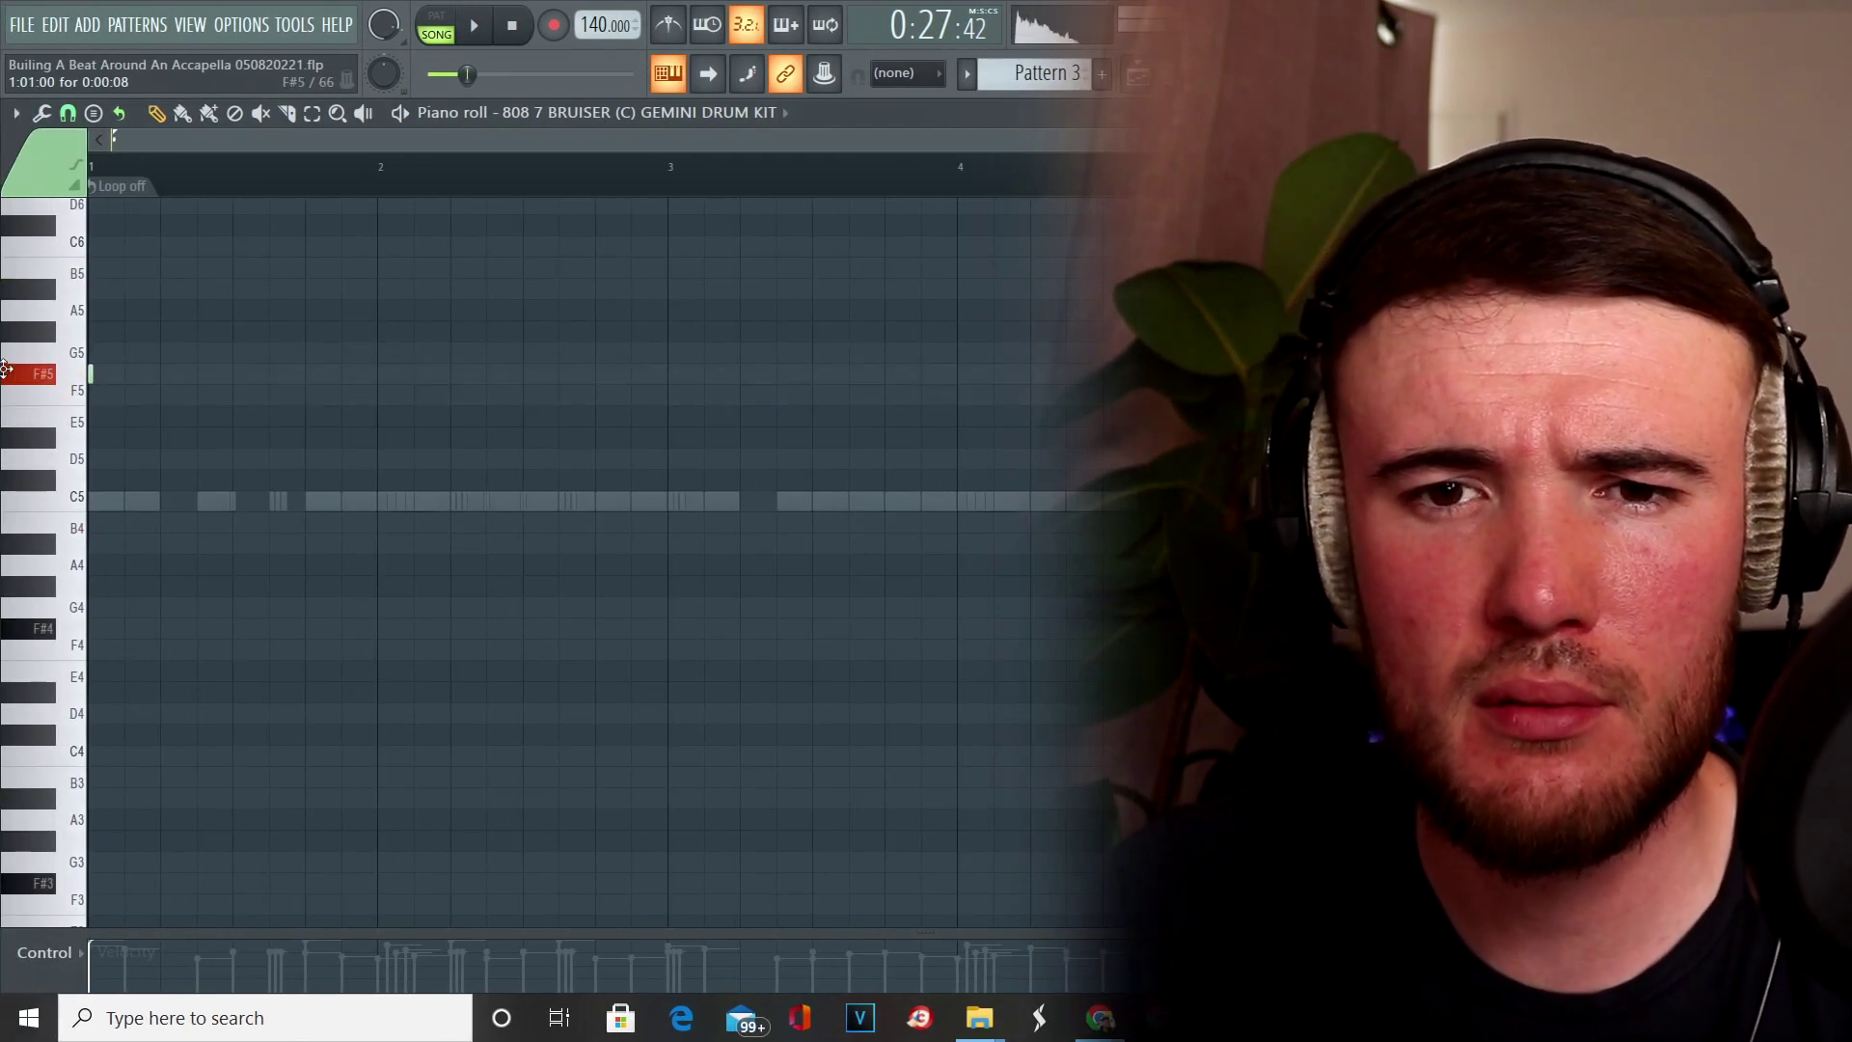
left_click_drag(92, 373, 377, 394)
key("space")
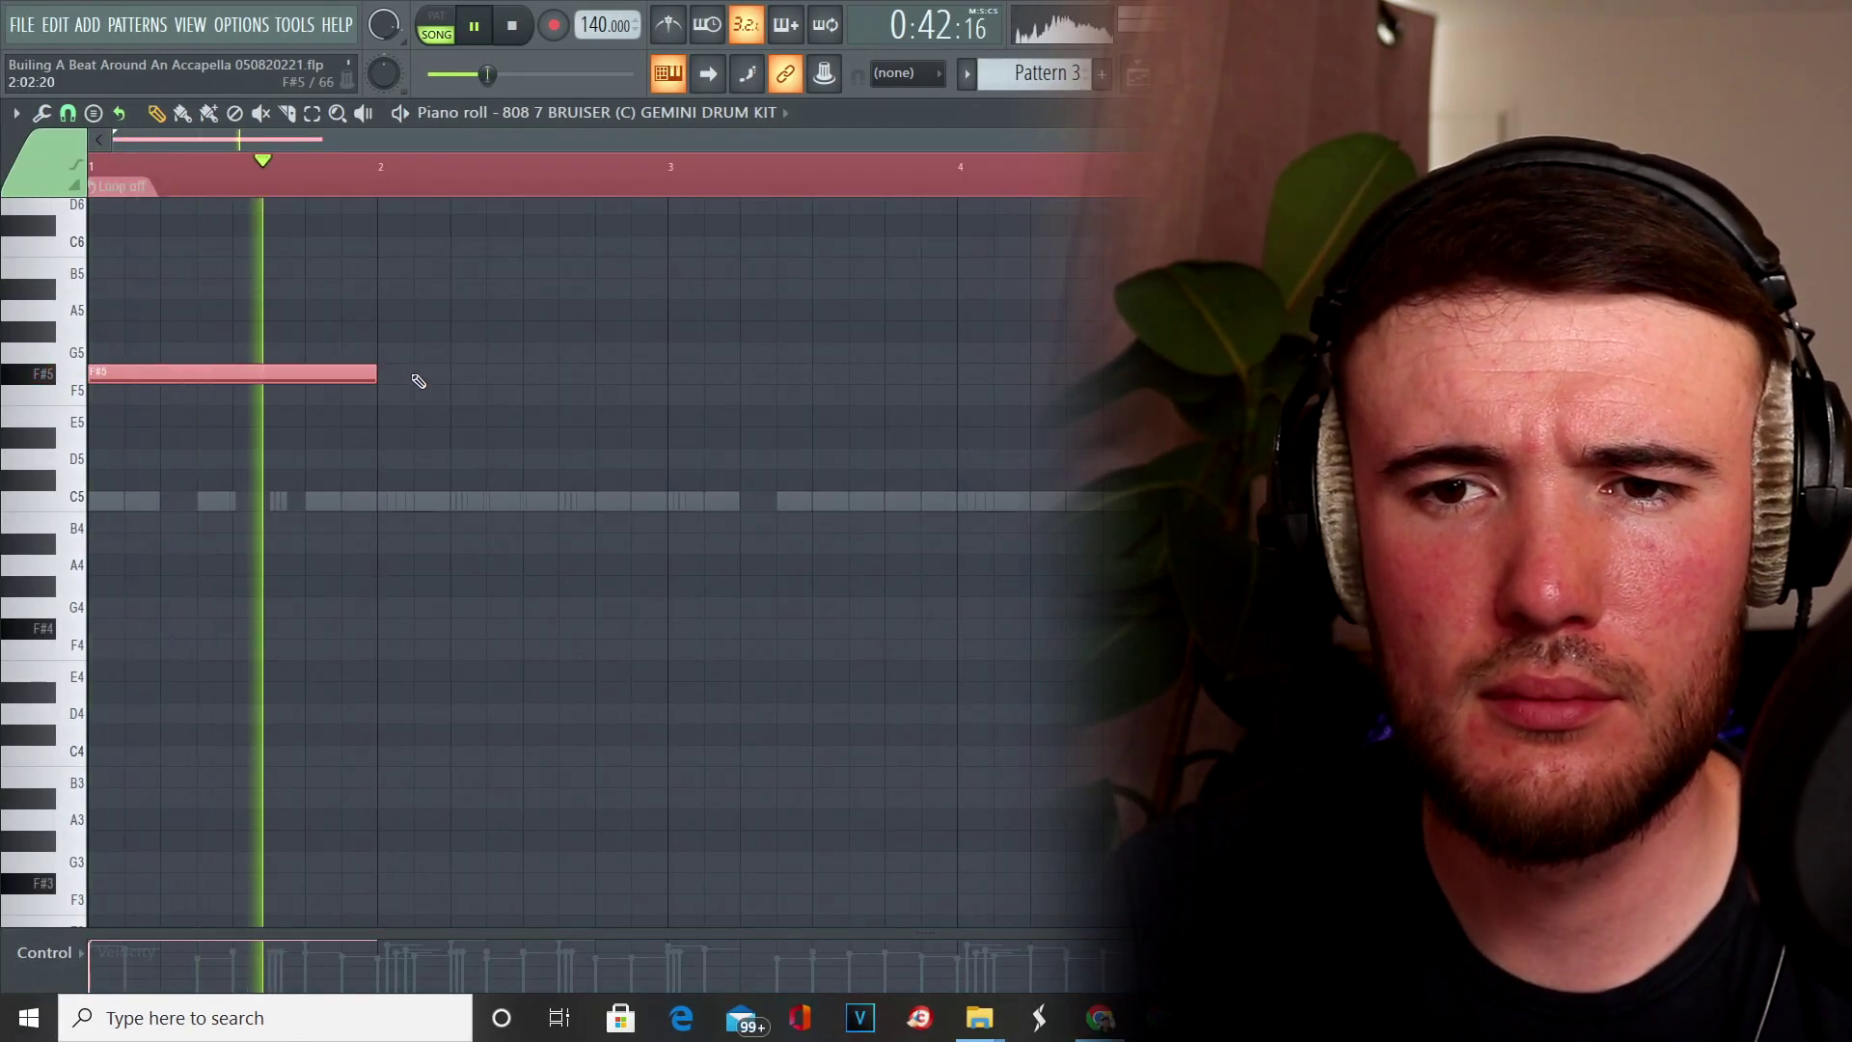
left_click(451, 373)
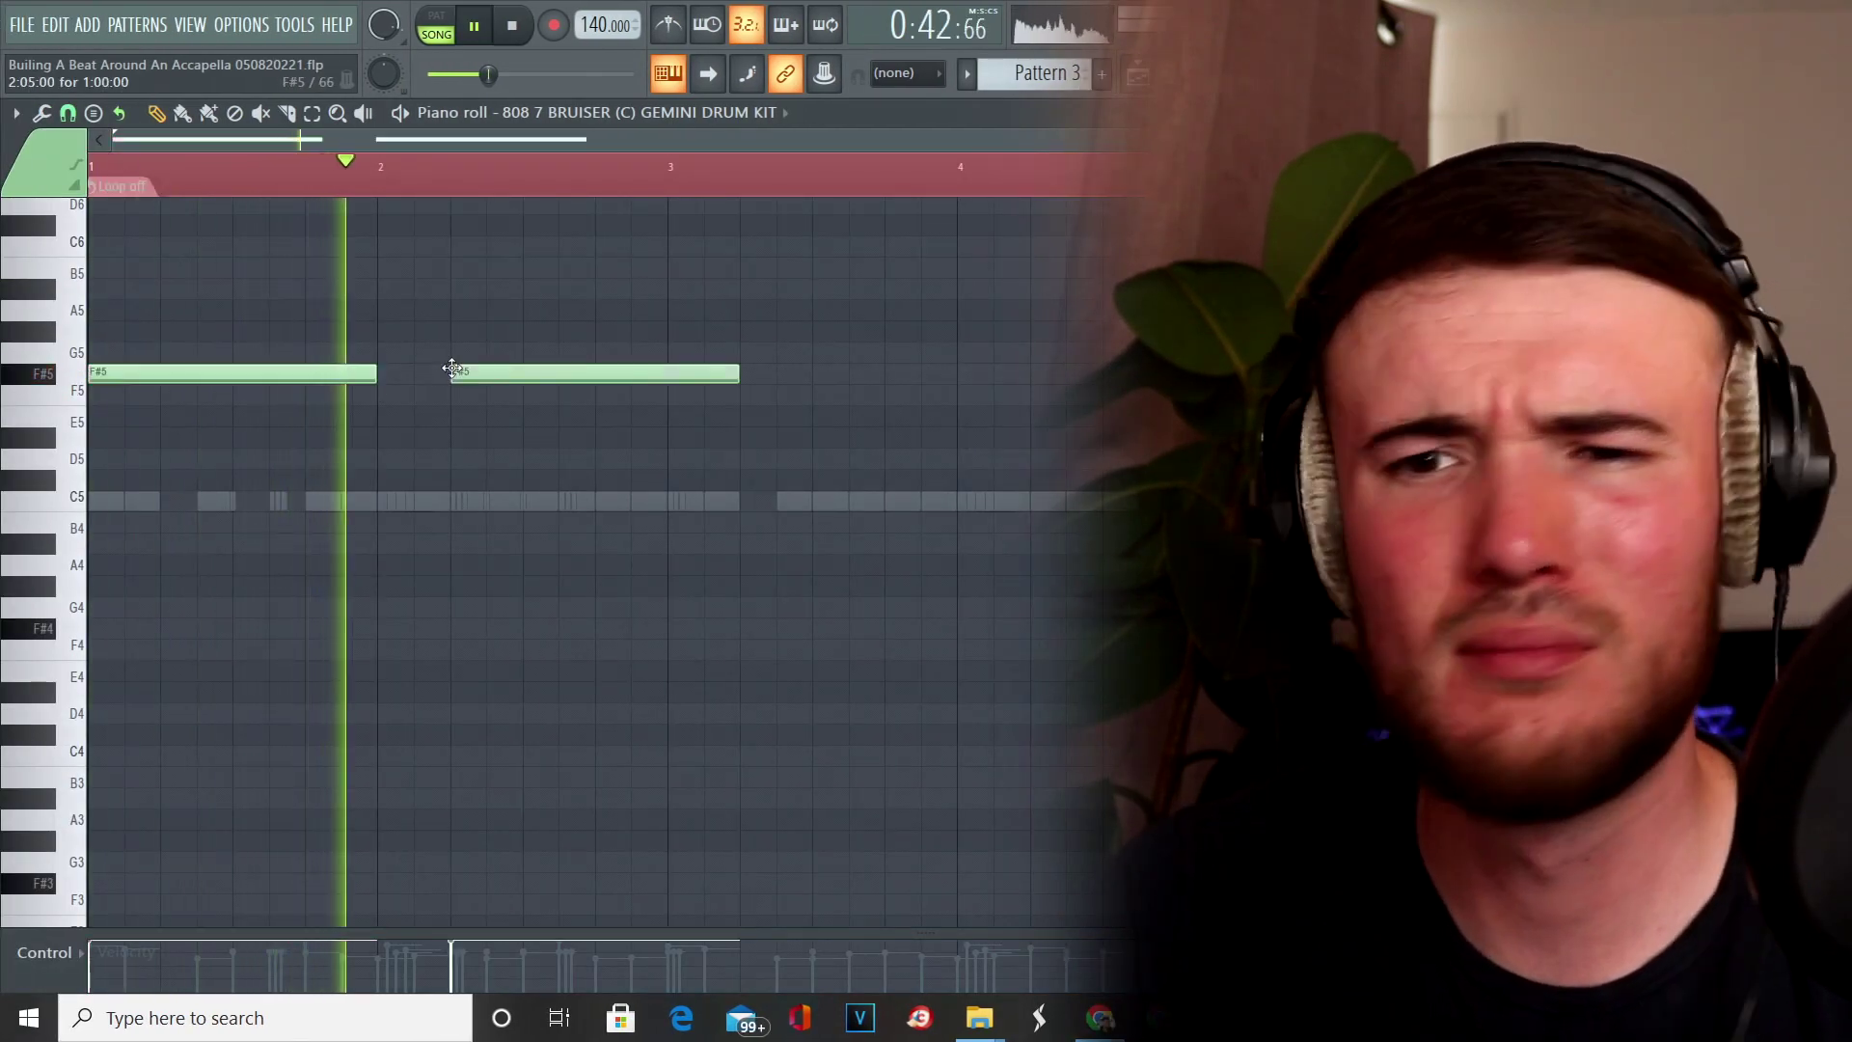
Place a one-bar C#5 note at the start of bar 3 and apply legato to the 808 notes.
left_click(741, 459)
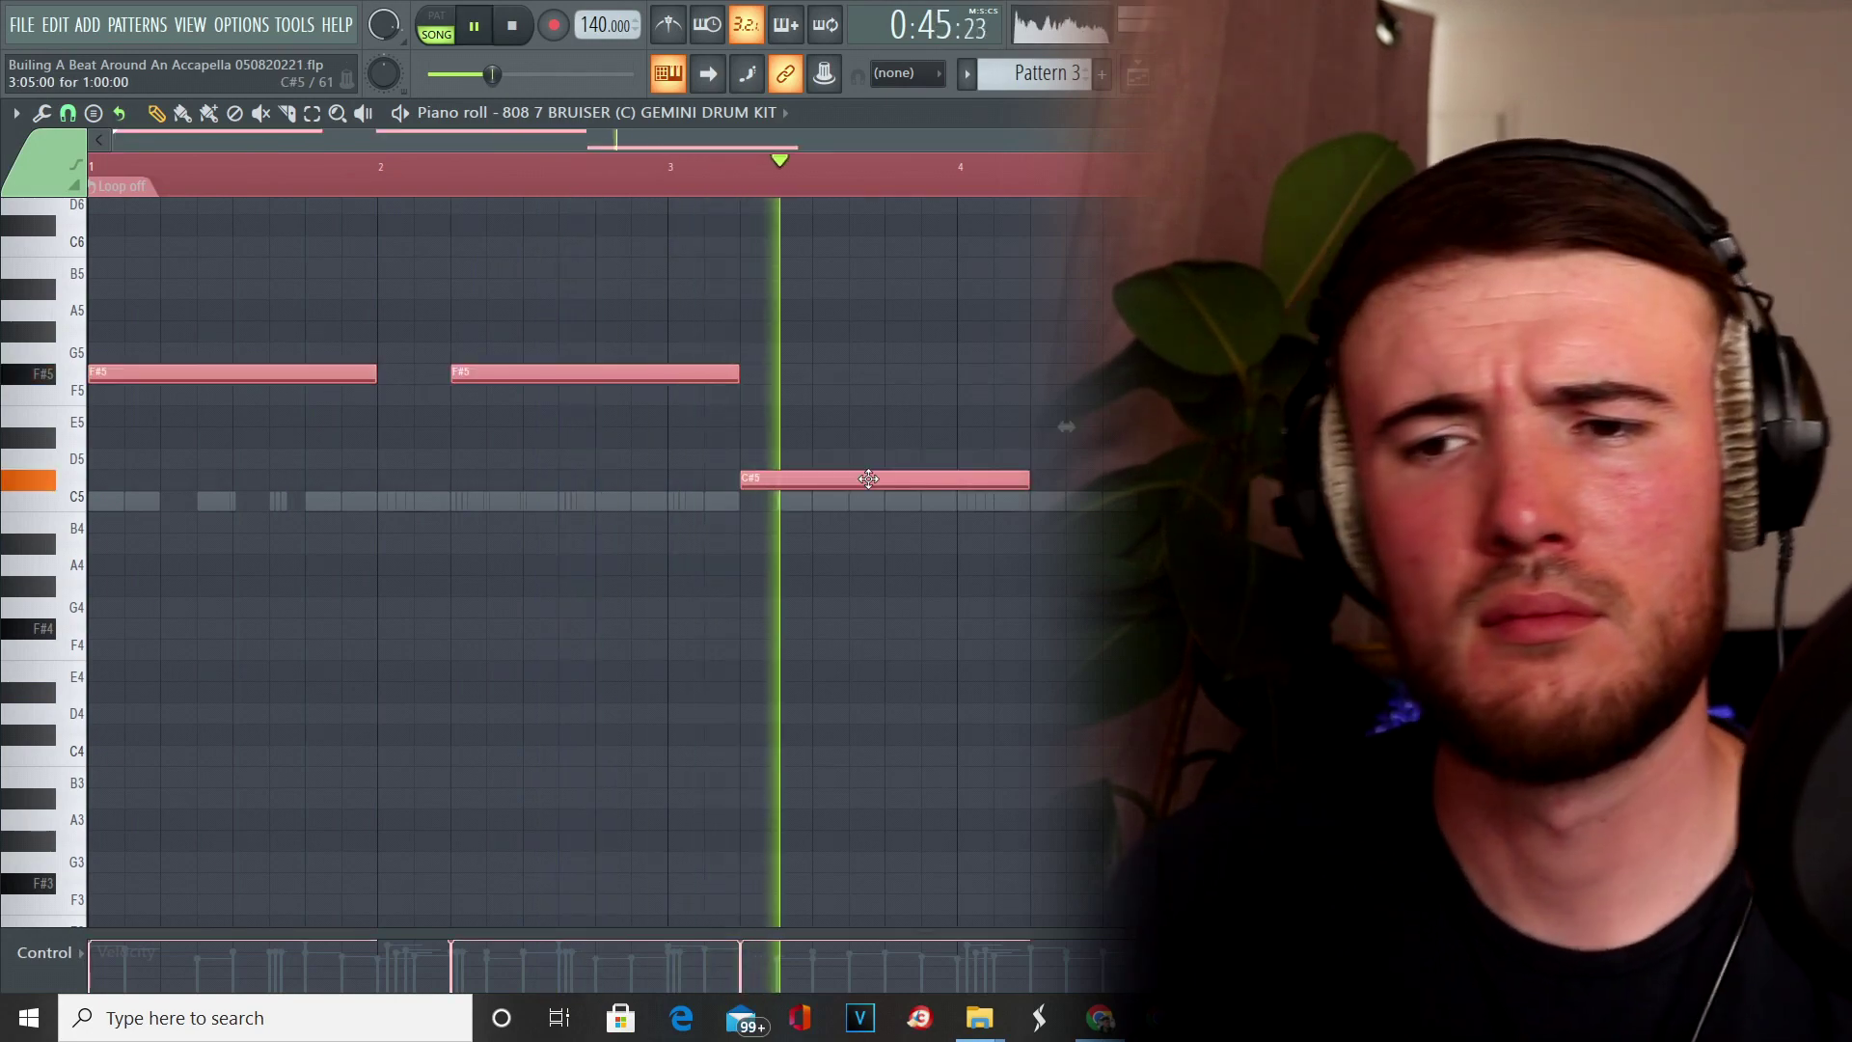
left_click_drag(859, 472, 697, 480)
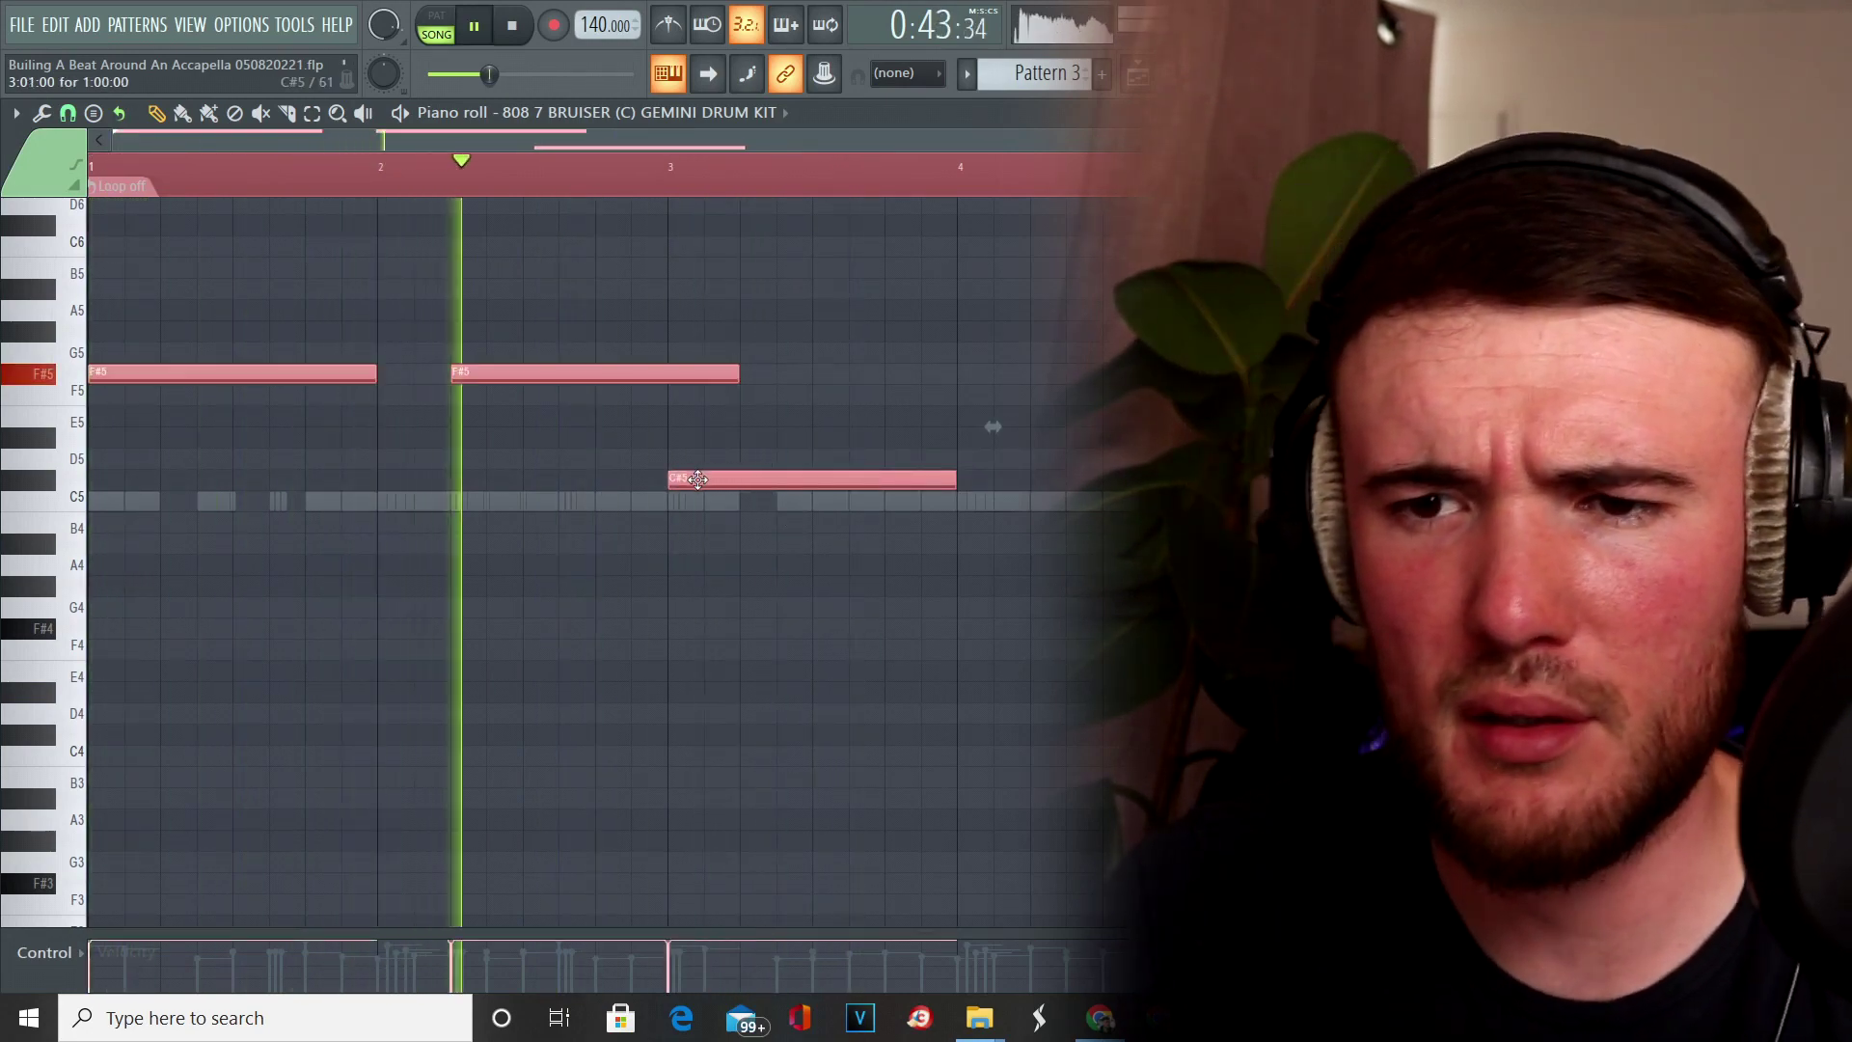
key("ctrl+l")
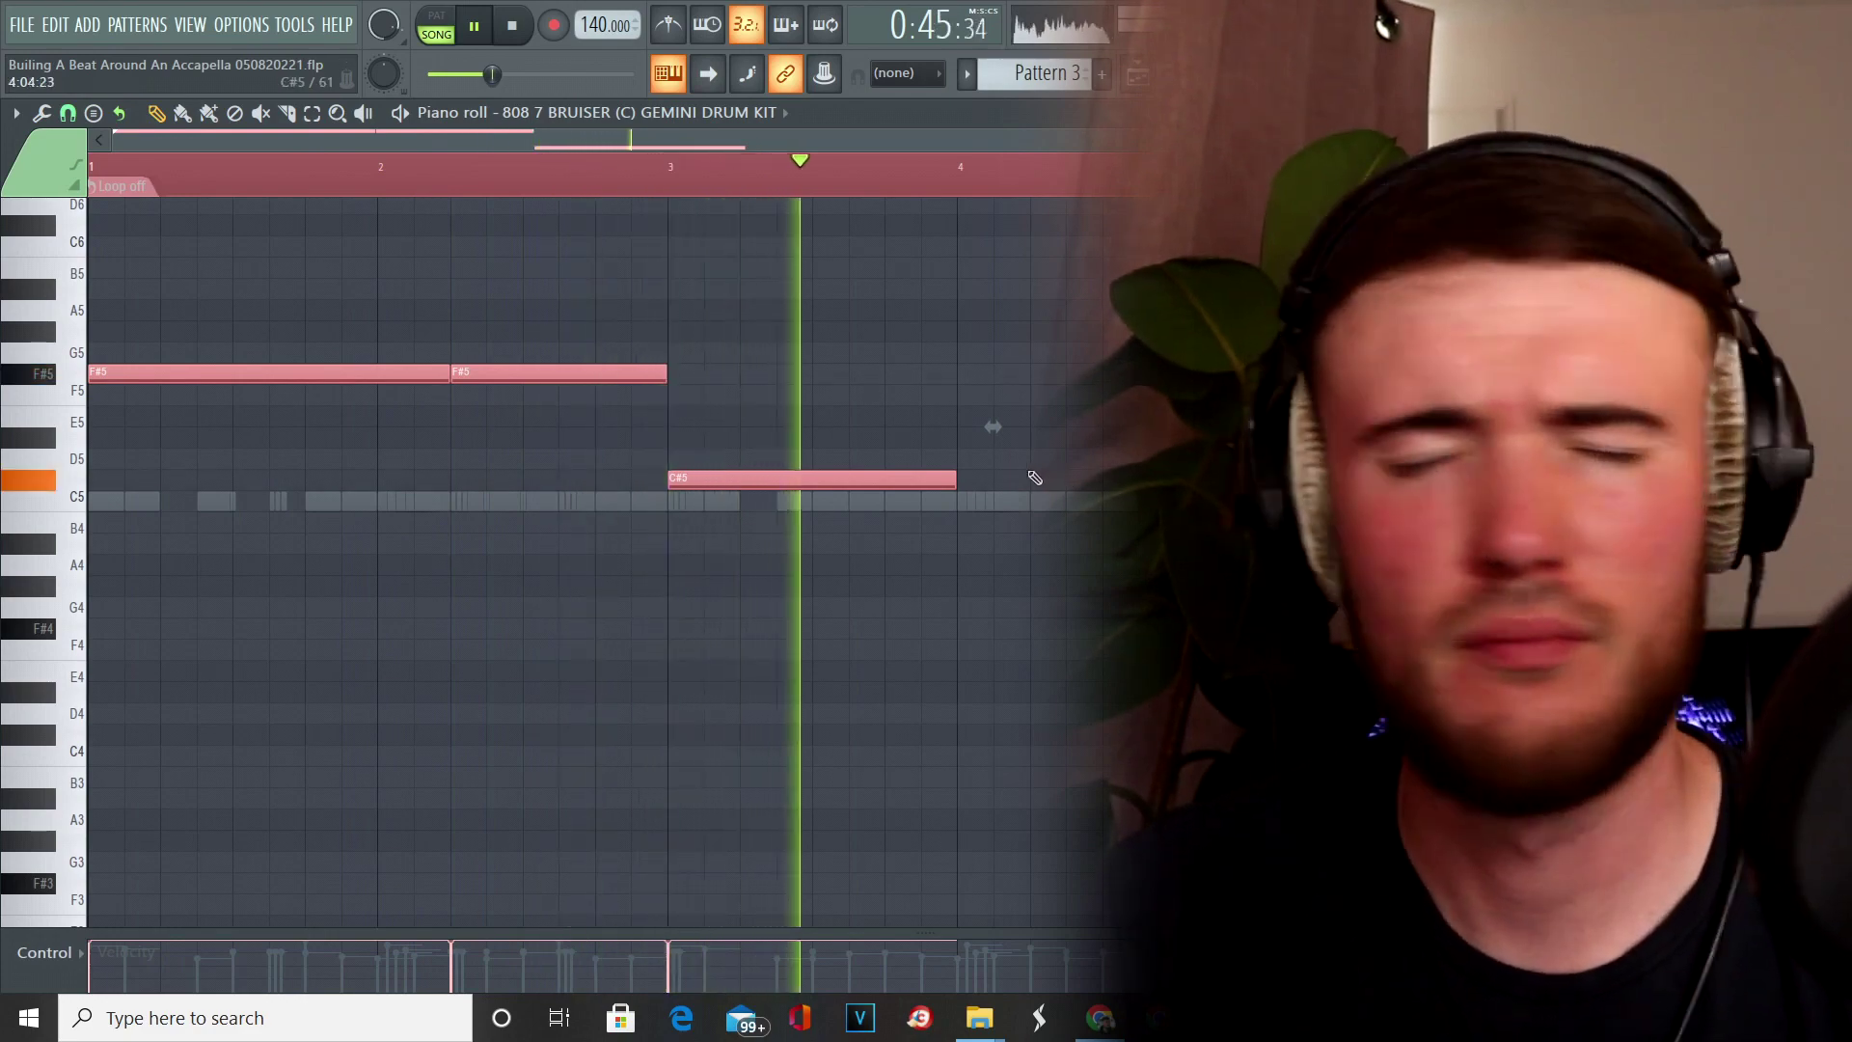
Add a one-bar D5 note to the 808 line on beat 2 of bar 4.
left_click(1030, 482)
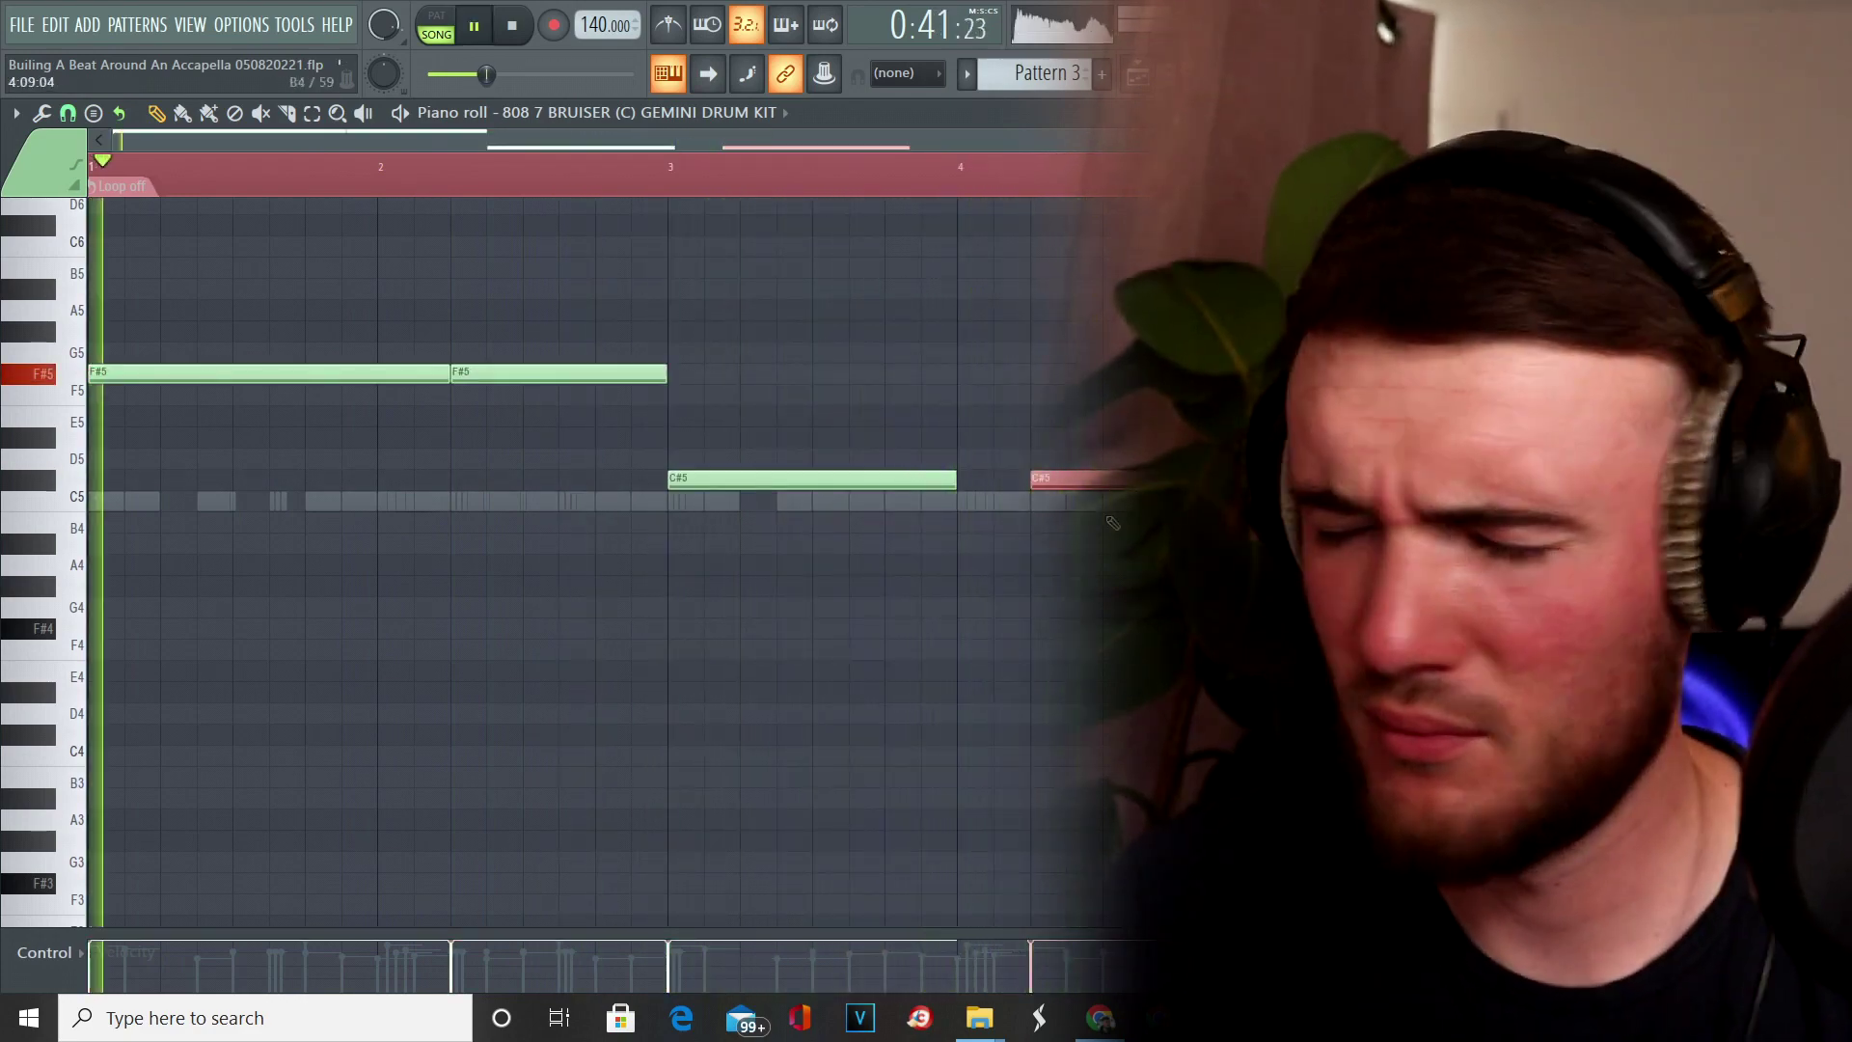
key("ctrl+a")
scroll(1109, 519, "up", 3)
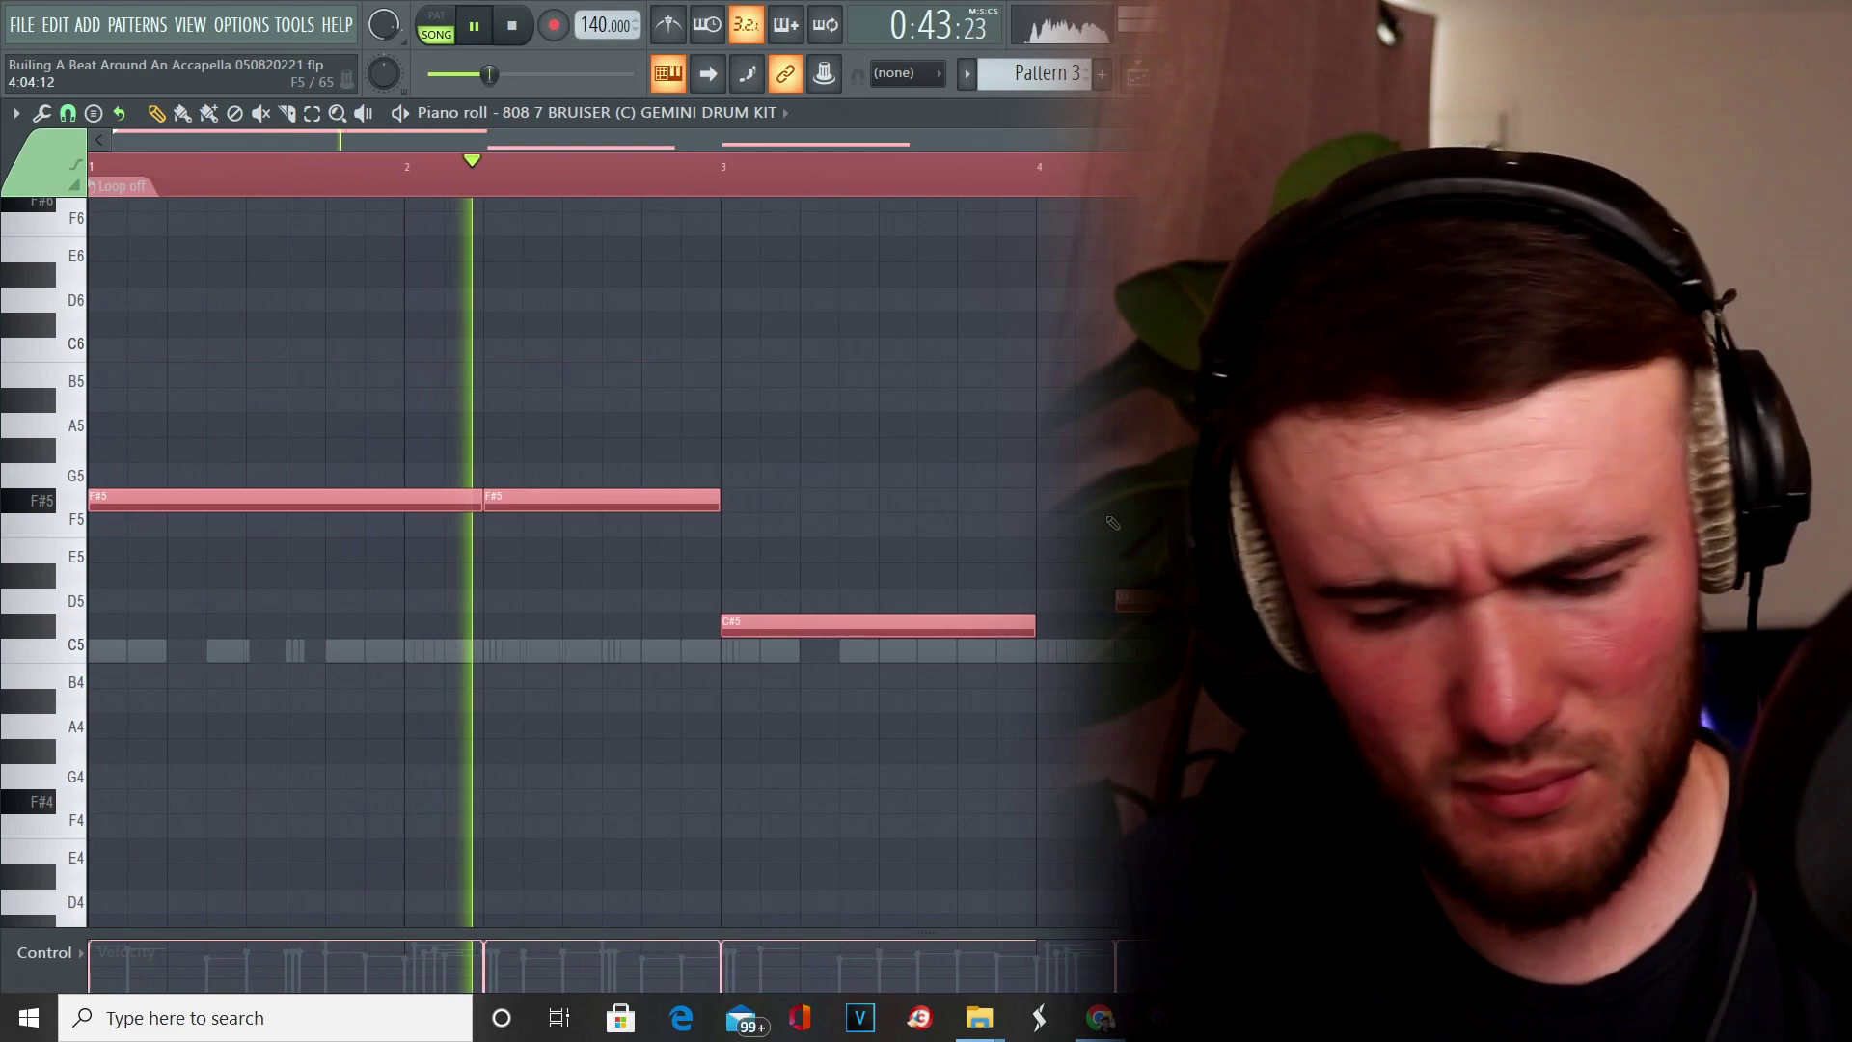
scroll(465, 124, "down", 4)
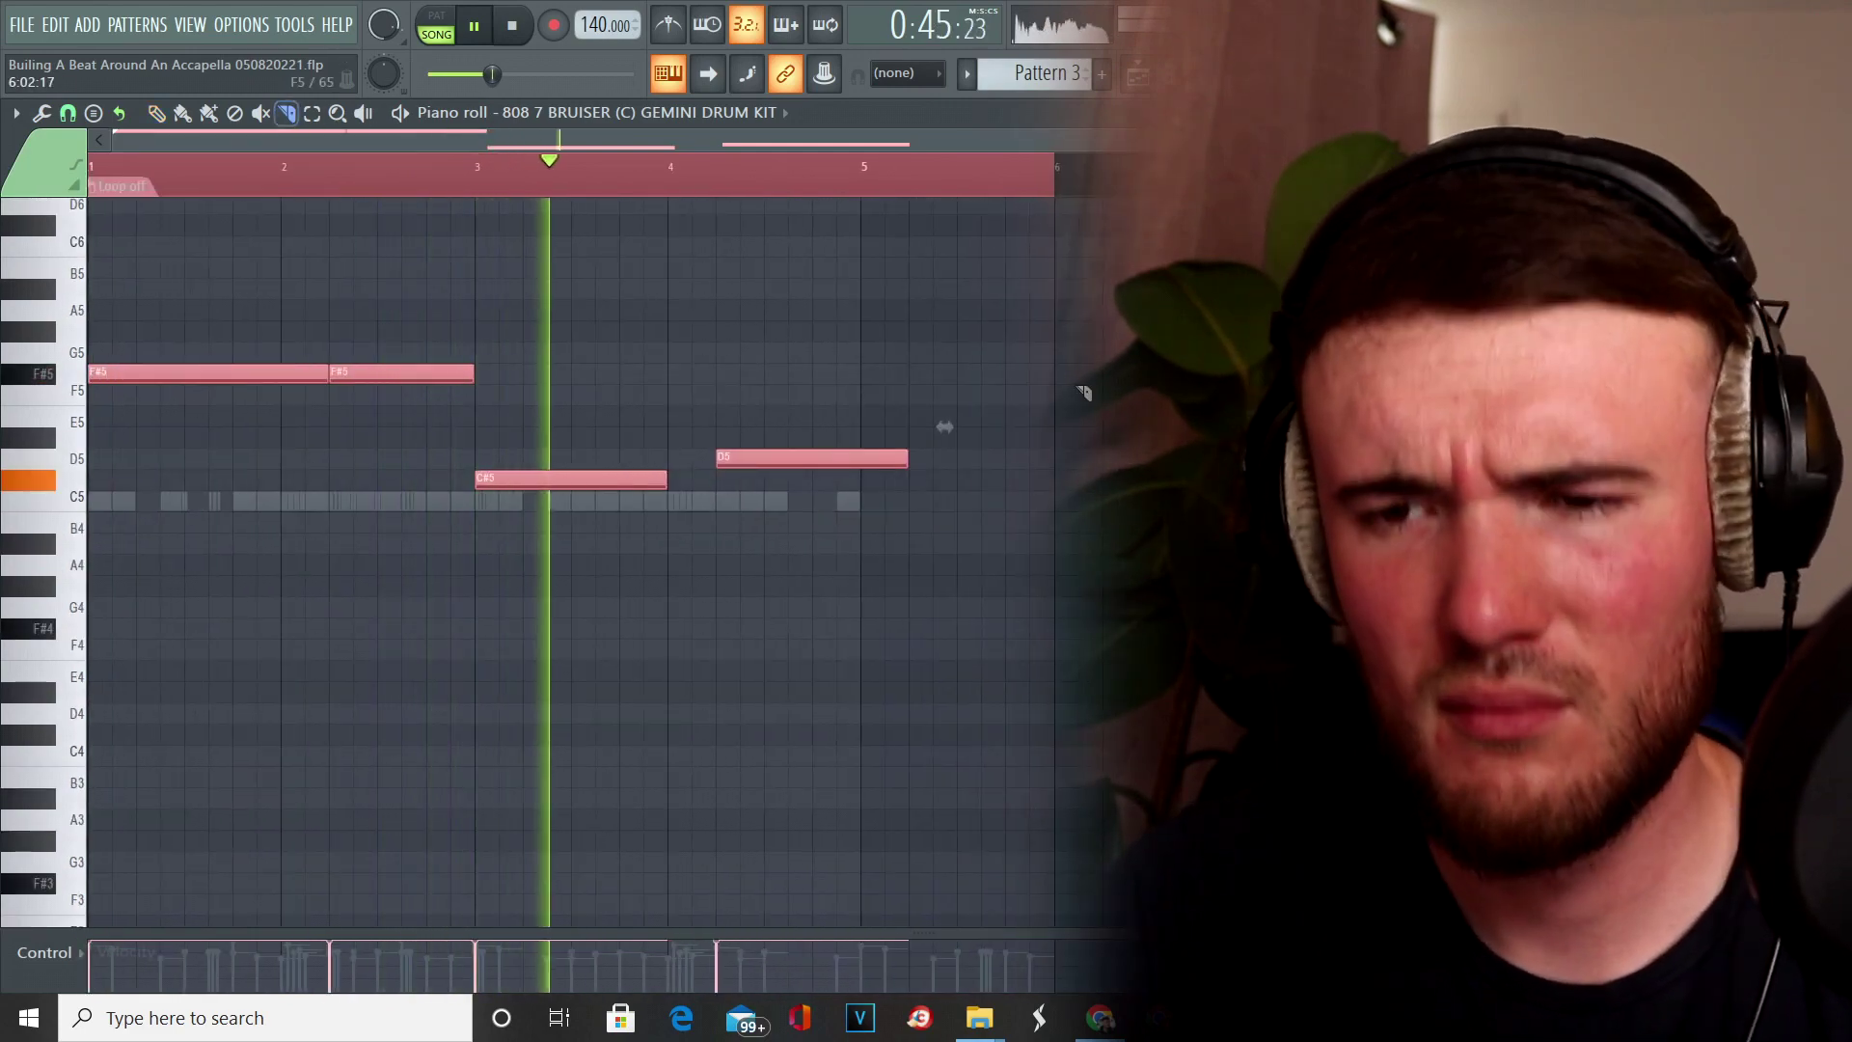
Split the D5 note within bar 4, trim it at bar 5, and duplicate the four-bar 808 line into bars 5 to 8.
left_click_drag(907, 433, 878, 516)
key("ctrl+a")
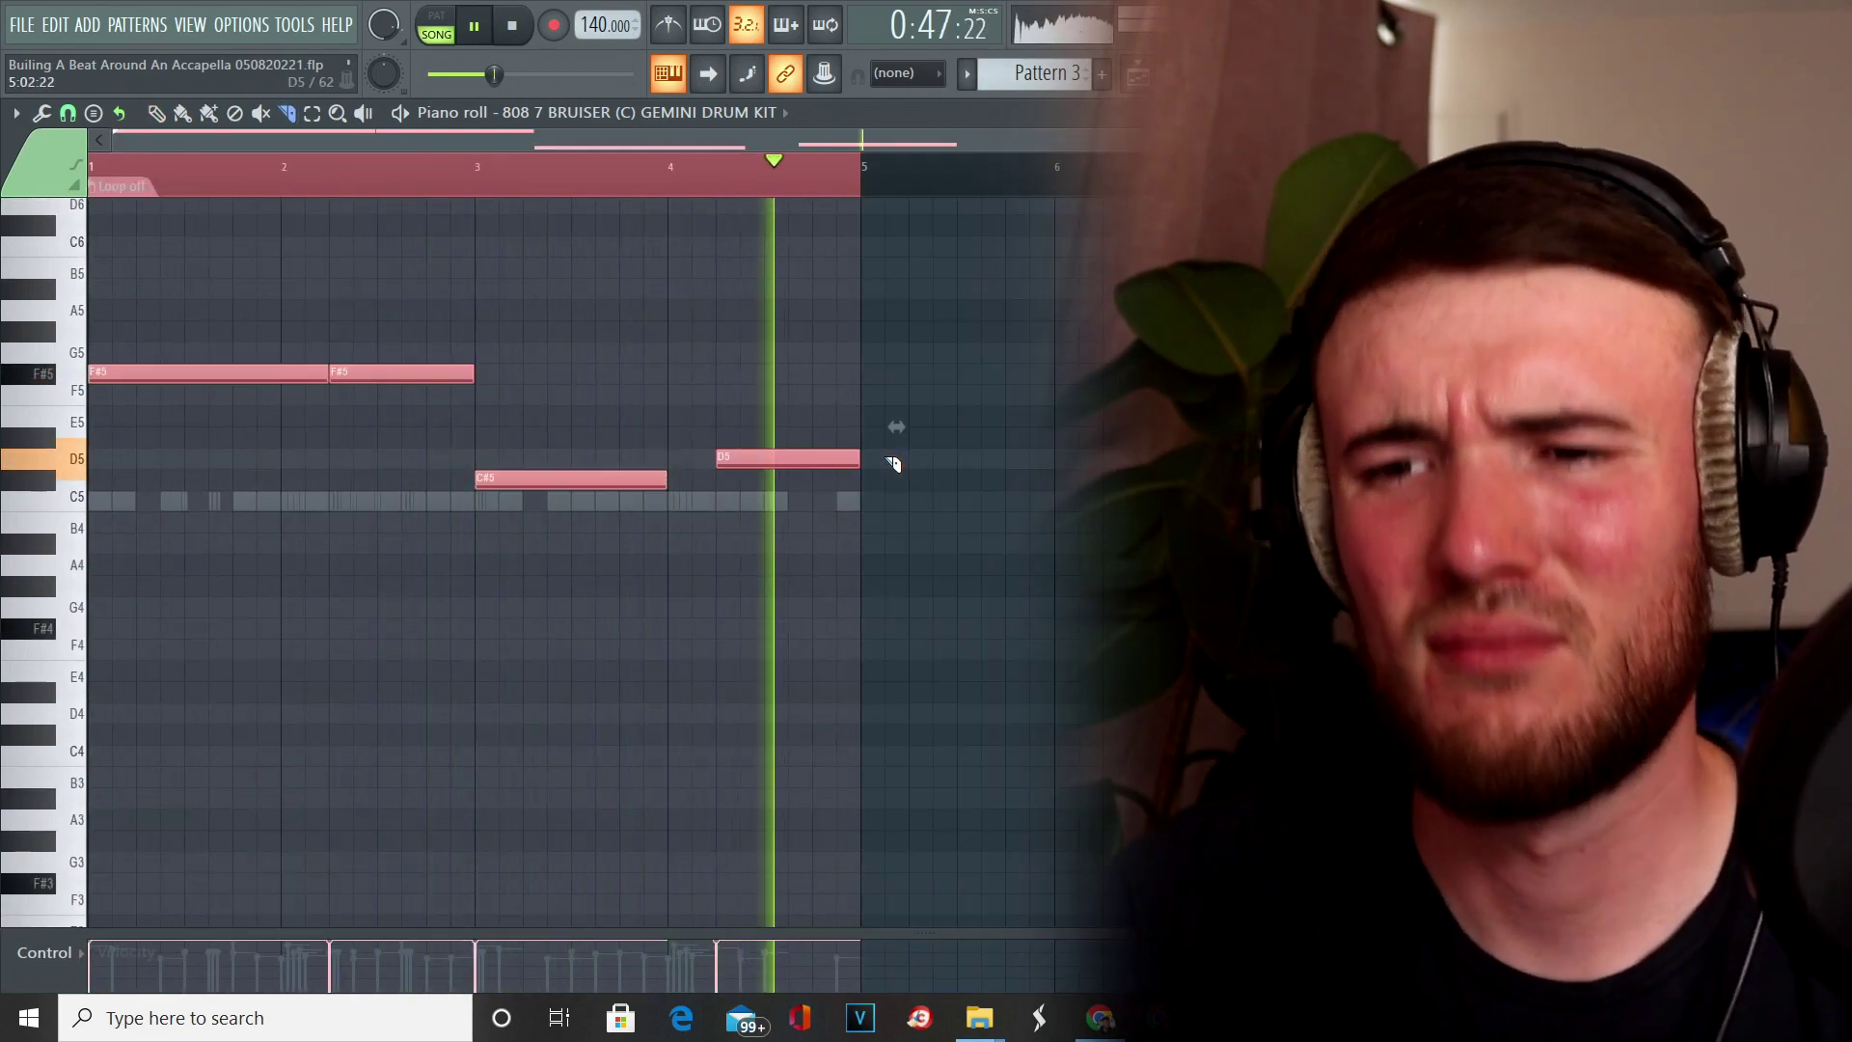
key("ctrl+b")
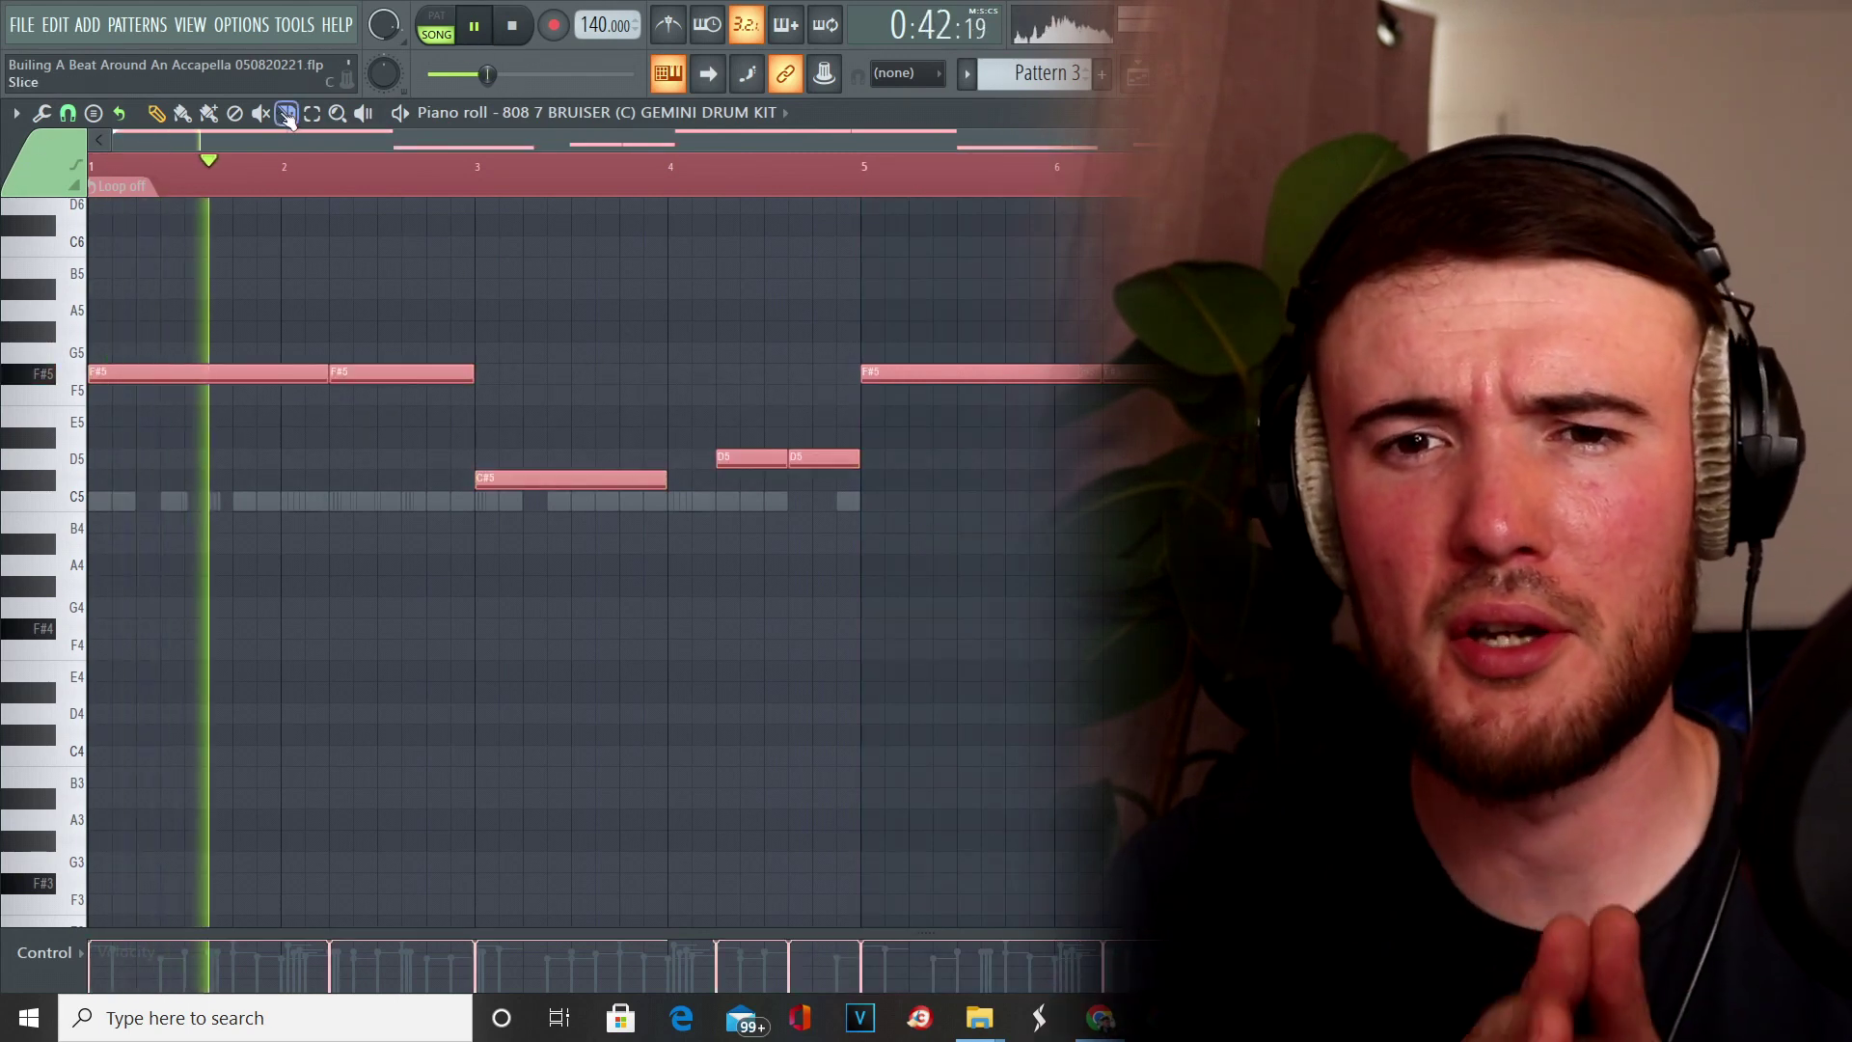
Slice the second F#5 note in bar 2, the first D5 note in bar 4 and the matching F#5 note in bar 6.
left_click_drag(401, 375, 461, 434)
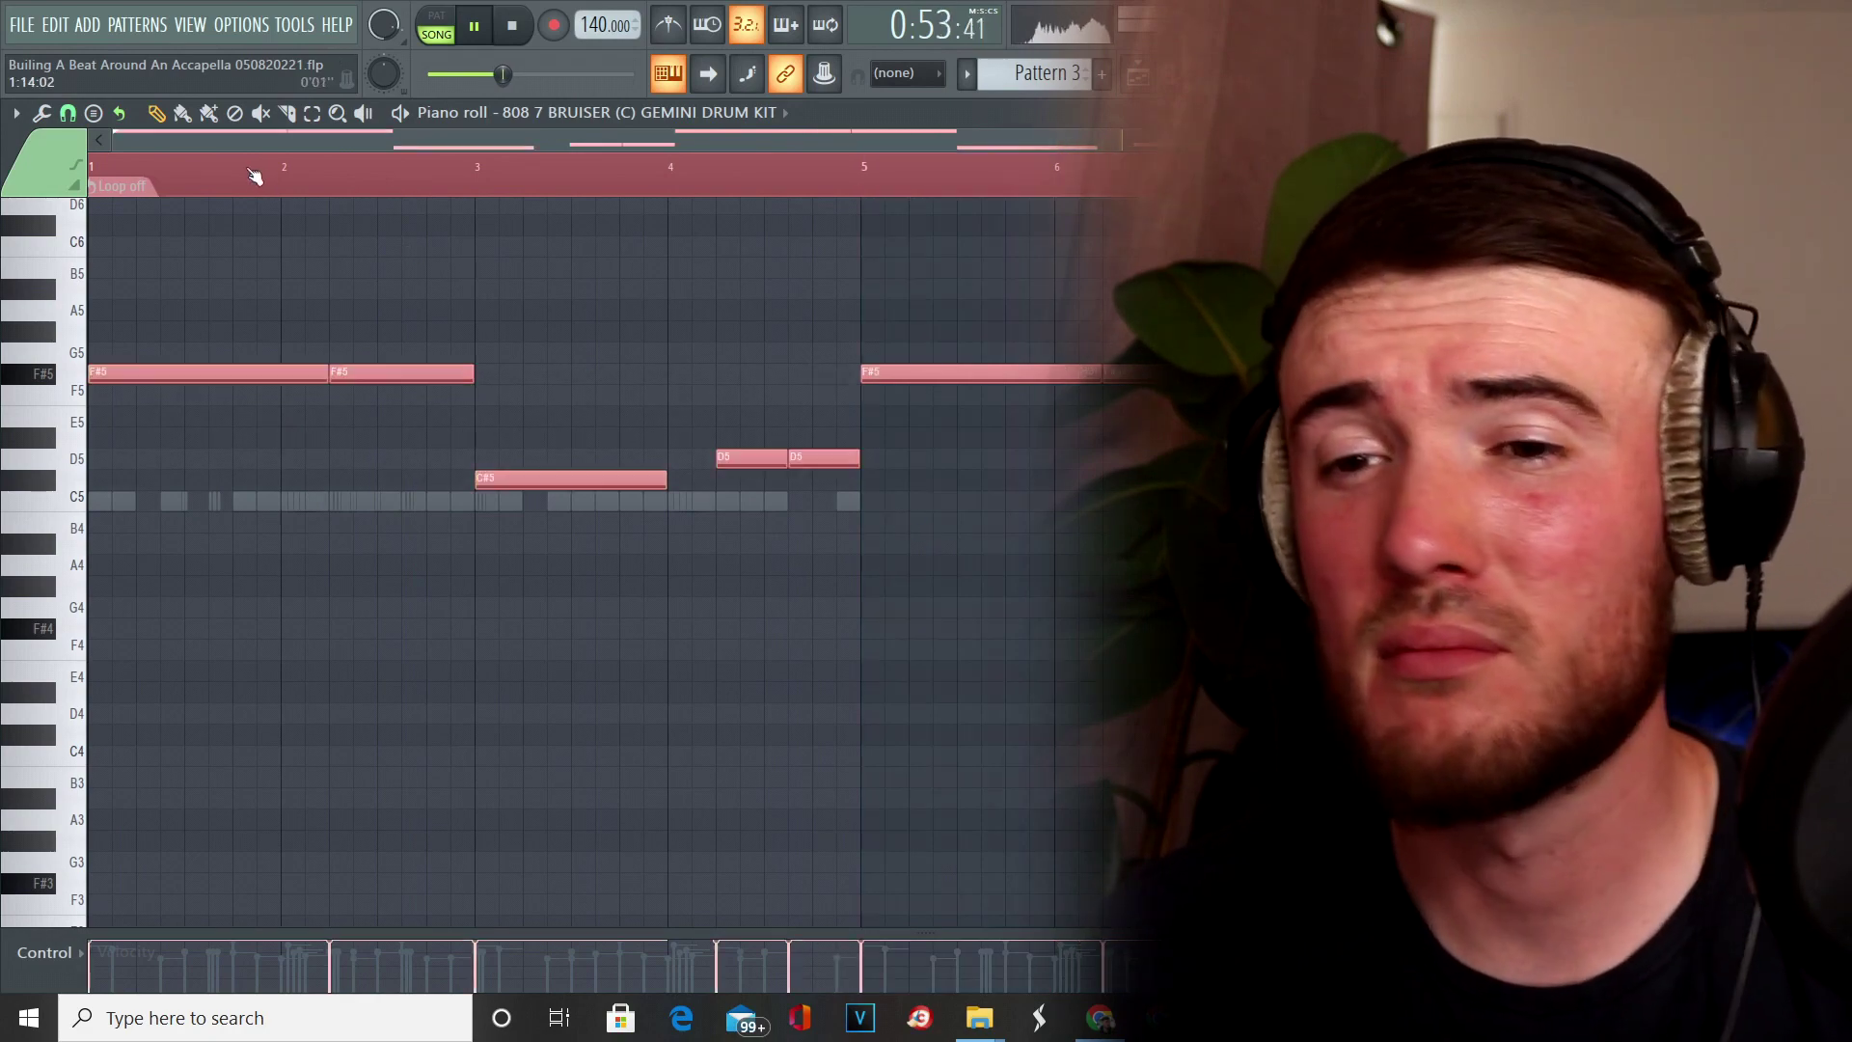
left_click(254, 177)
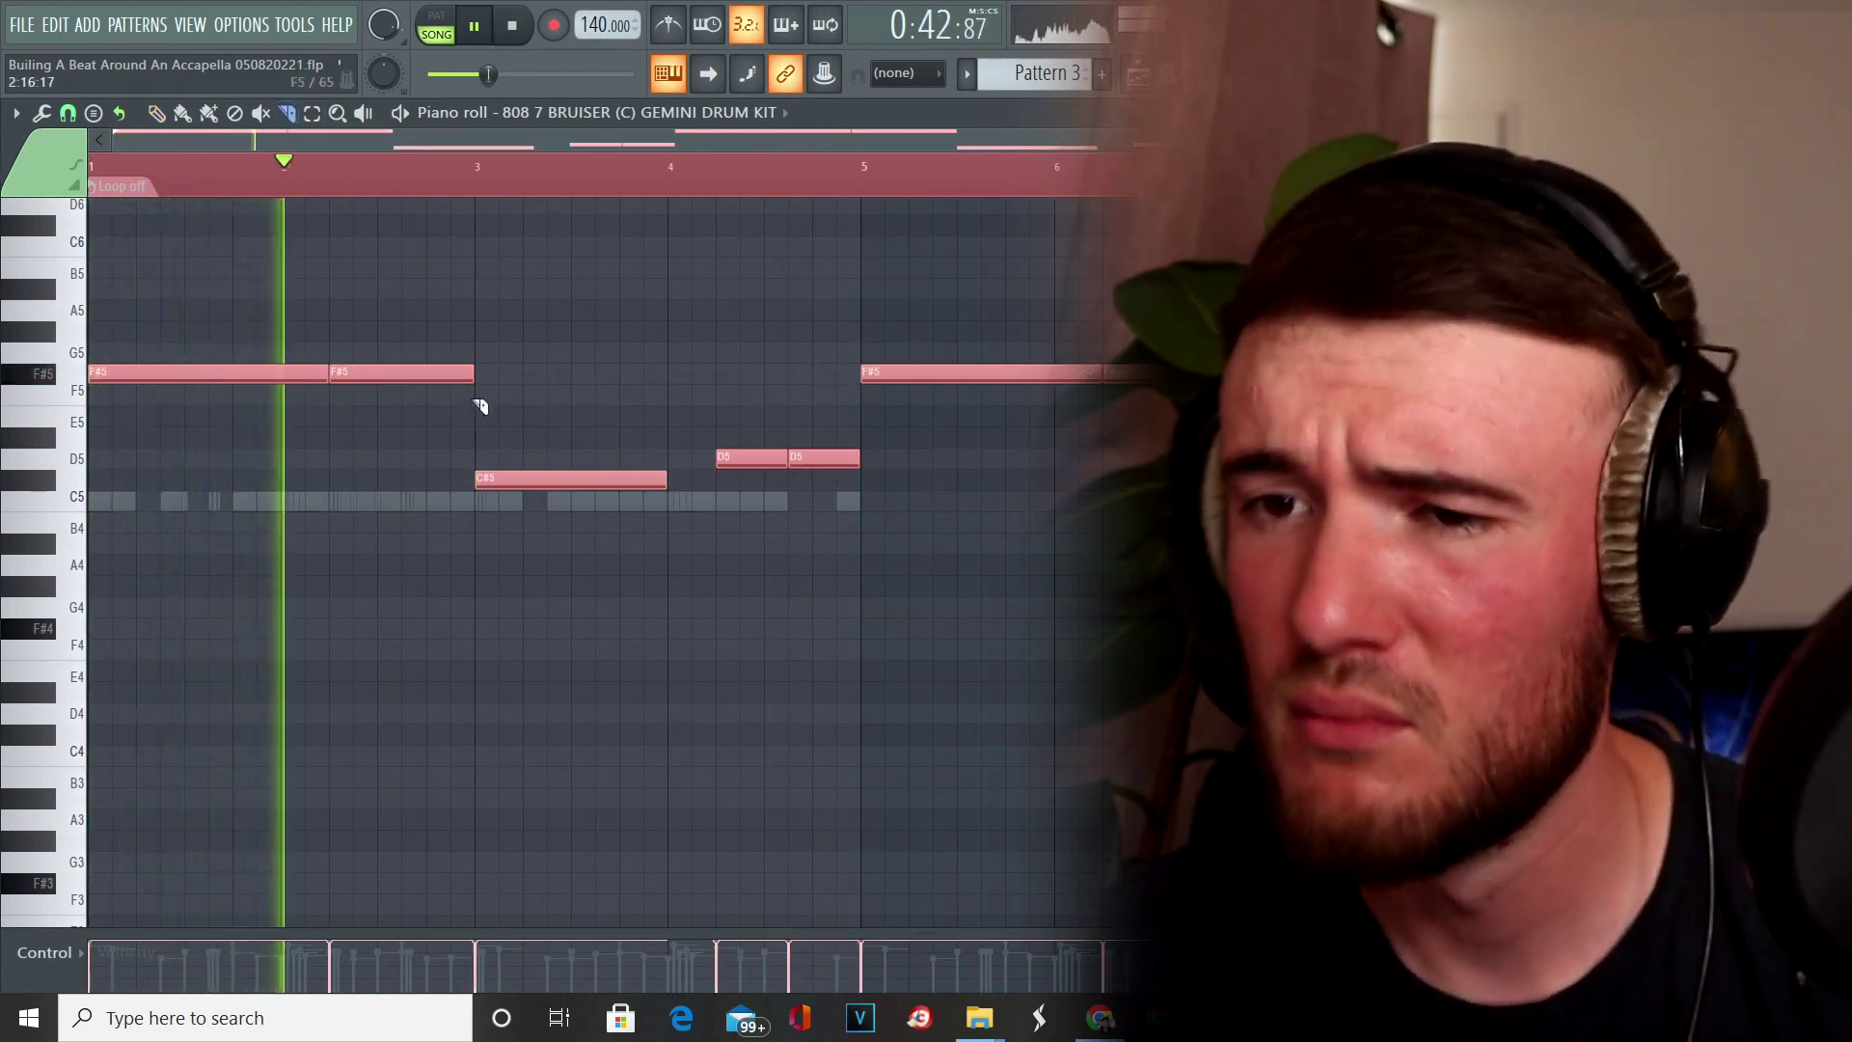
left_click(403, 379)
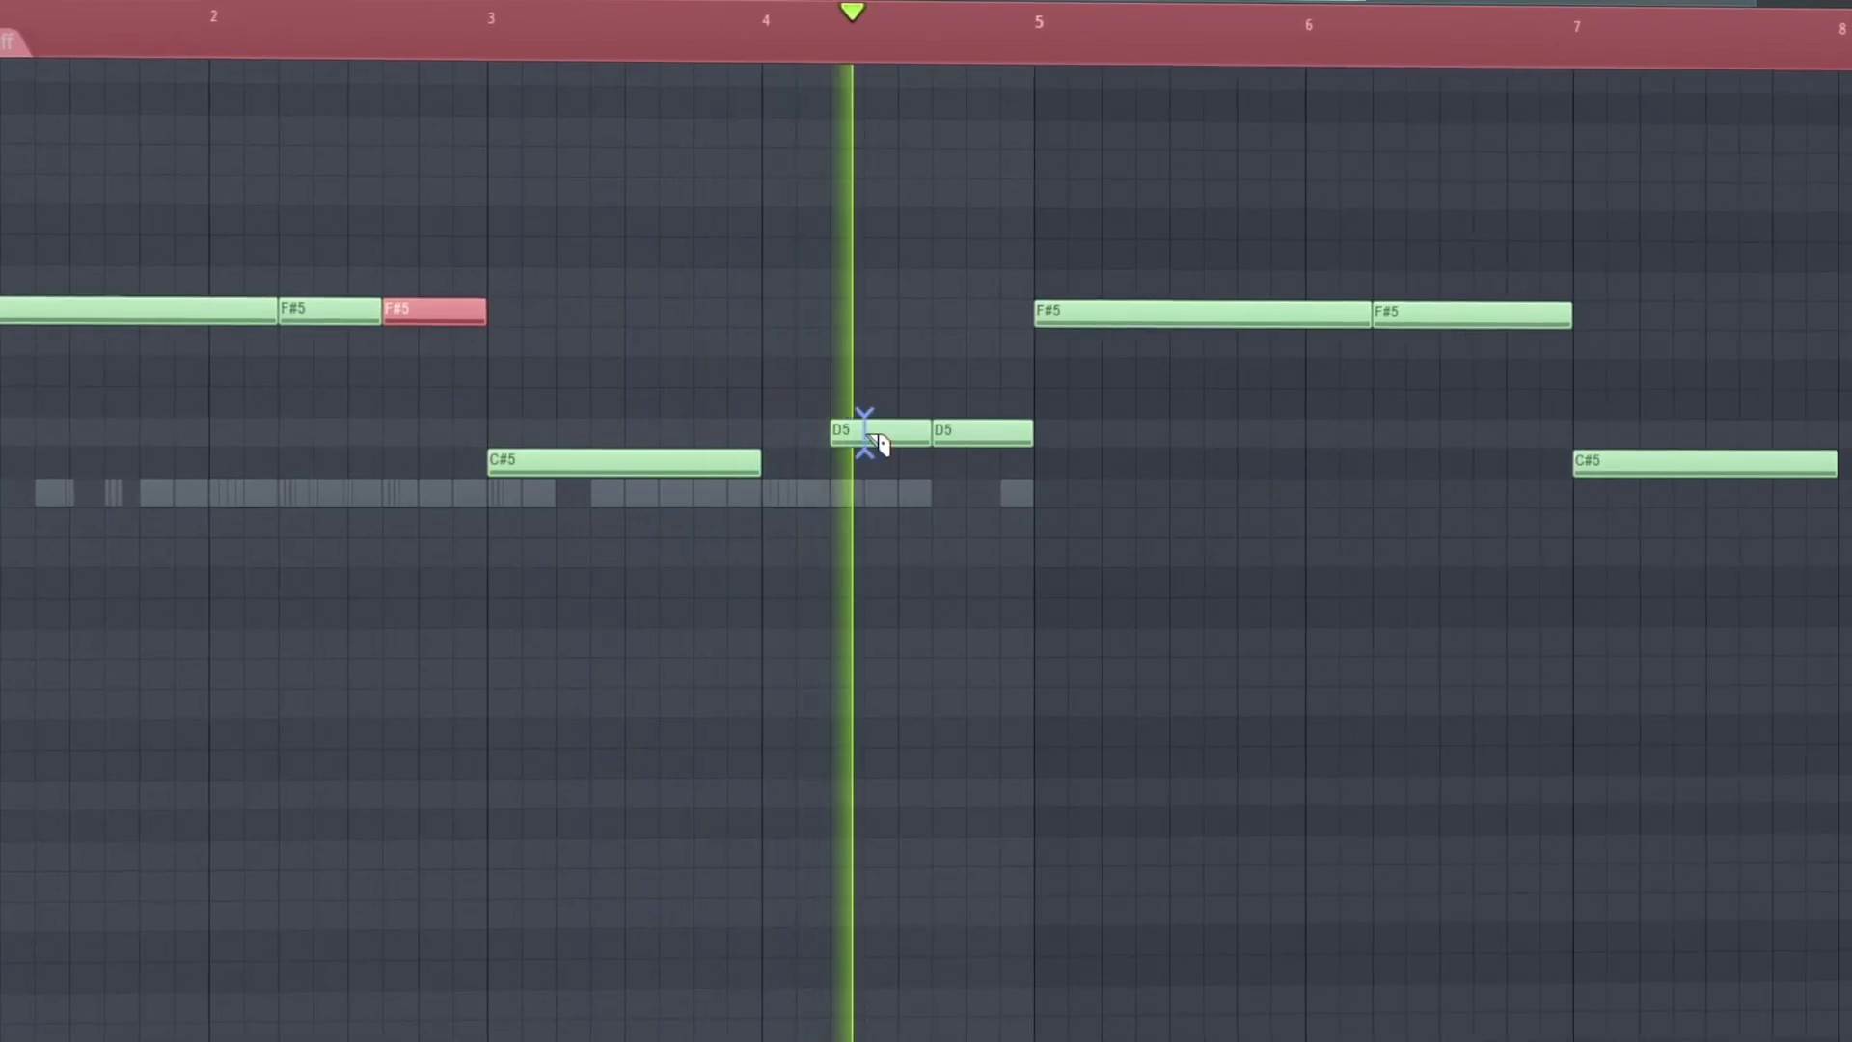
left_click(873, 438)
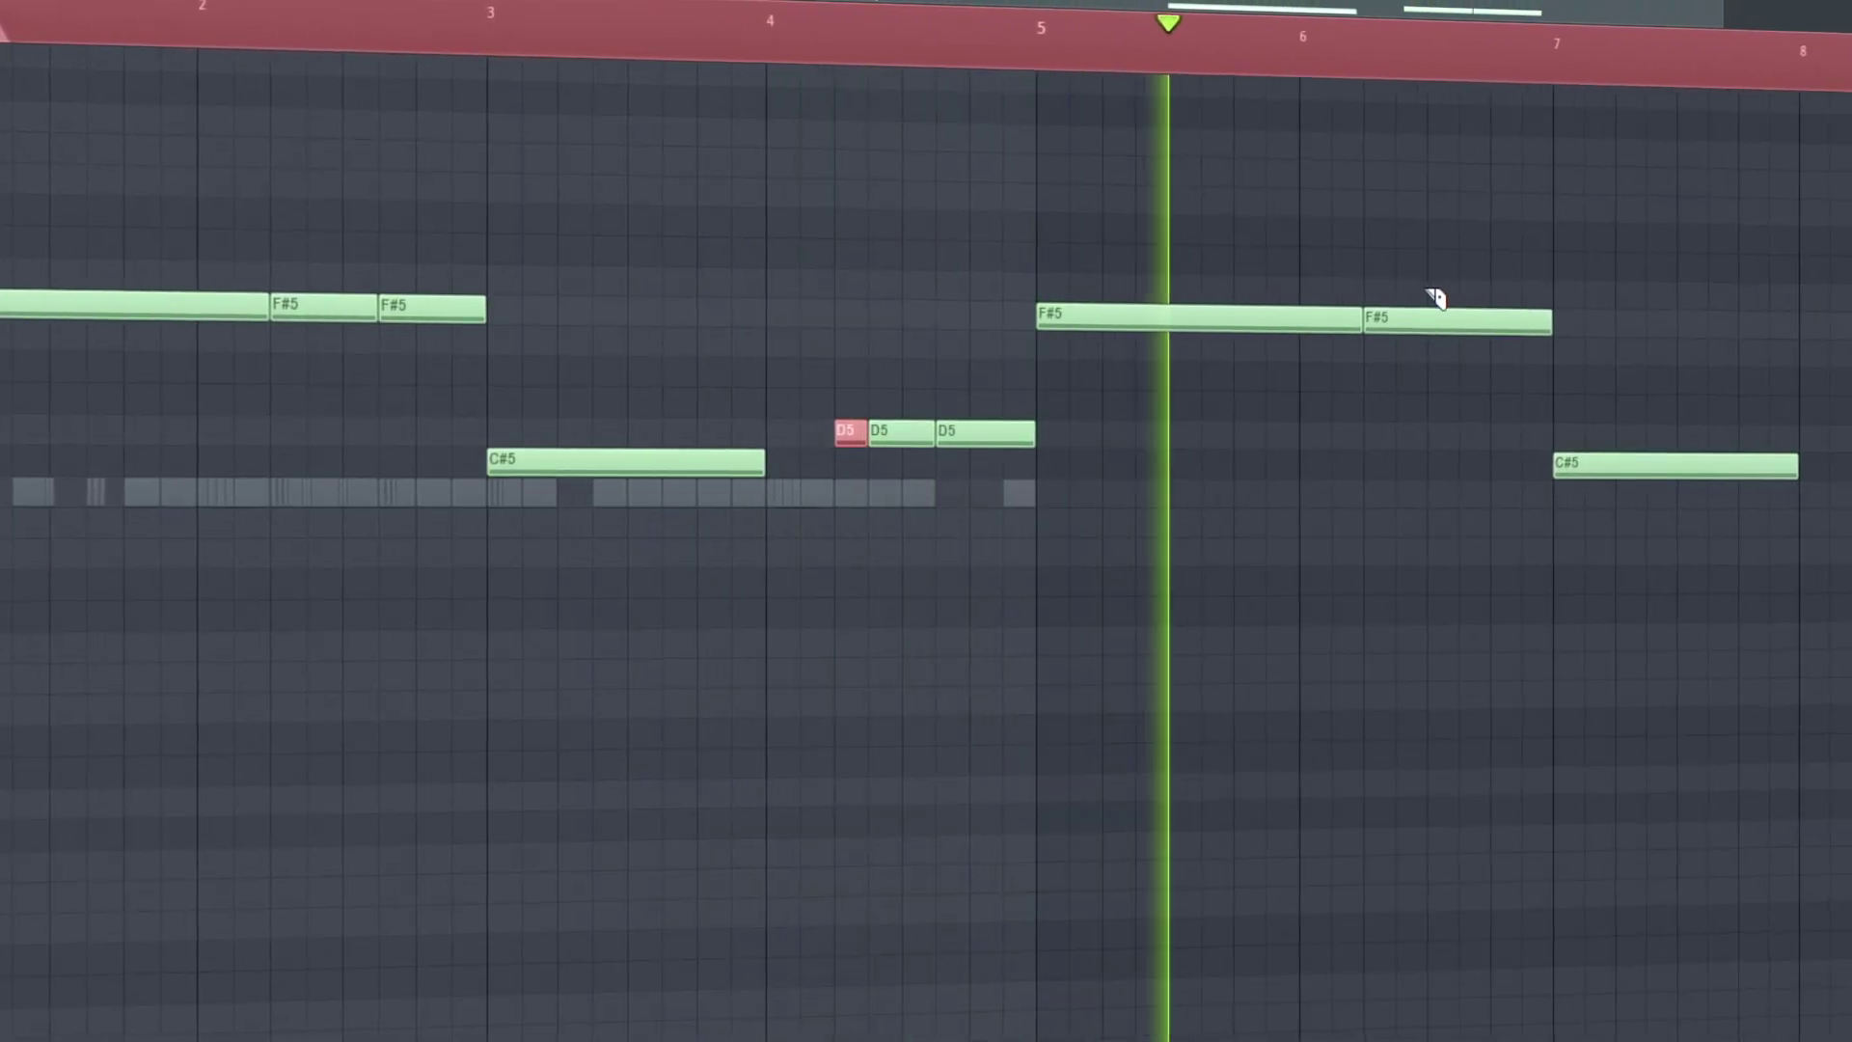
left_click(1458, 321)
left_click(1521, 323)
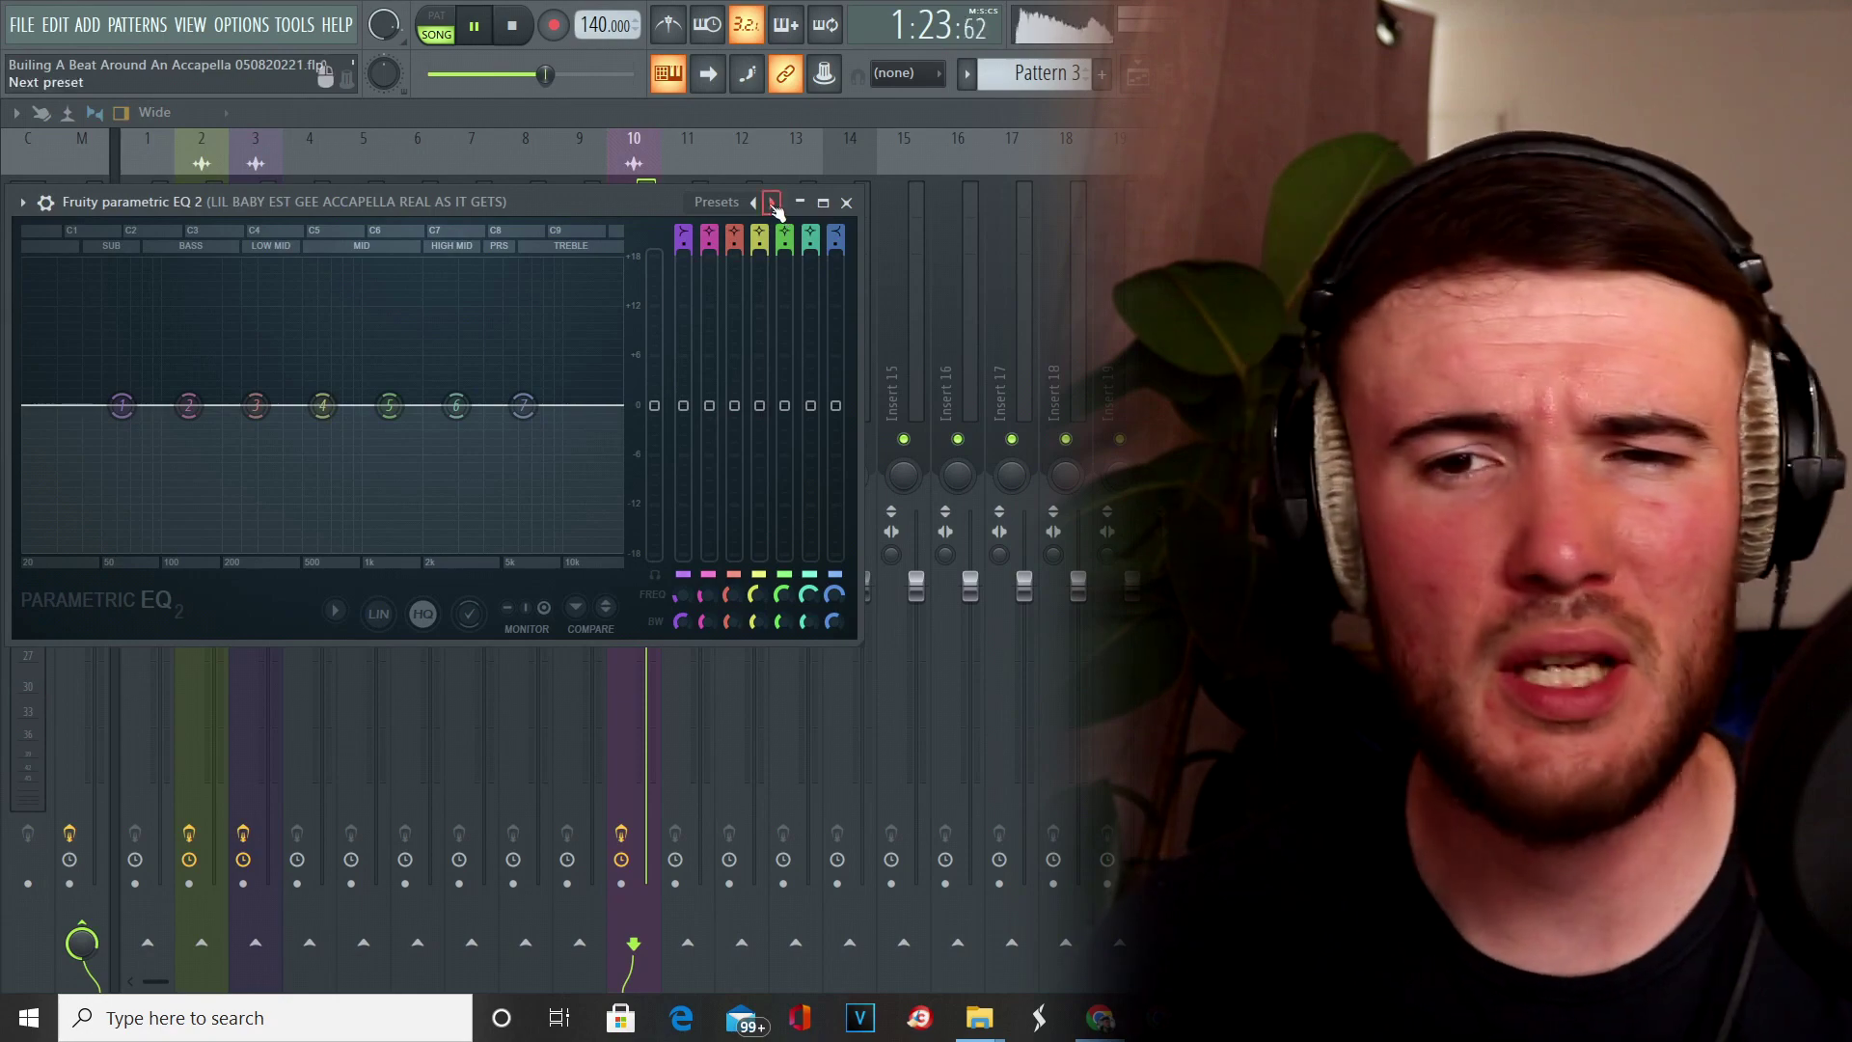
Load the STANDARD EQ FOR MELODIES preset in the acapella's Fruity Parametric EQ 2 and shift its low-cut band slightly lower.
left_click(775, 205)
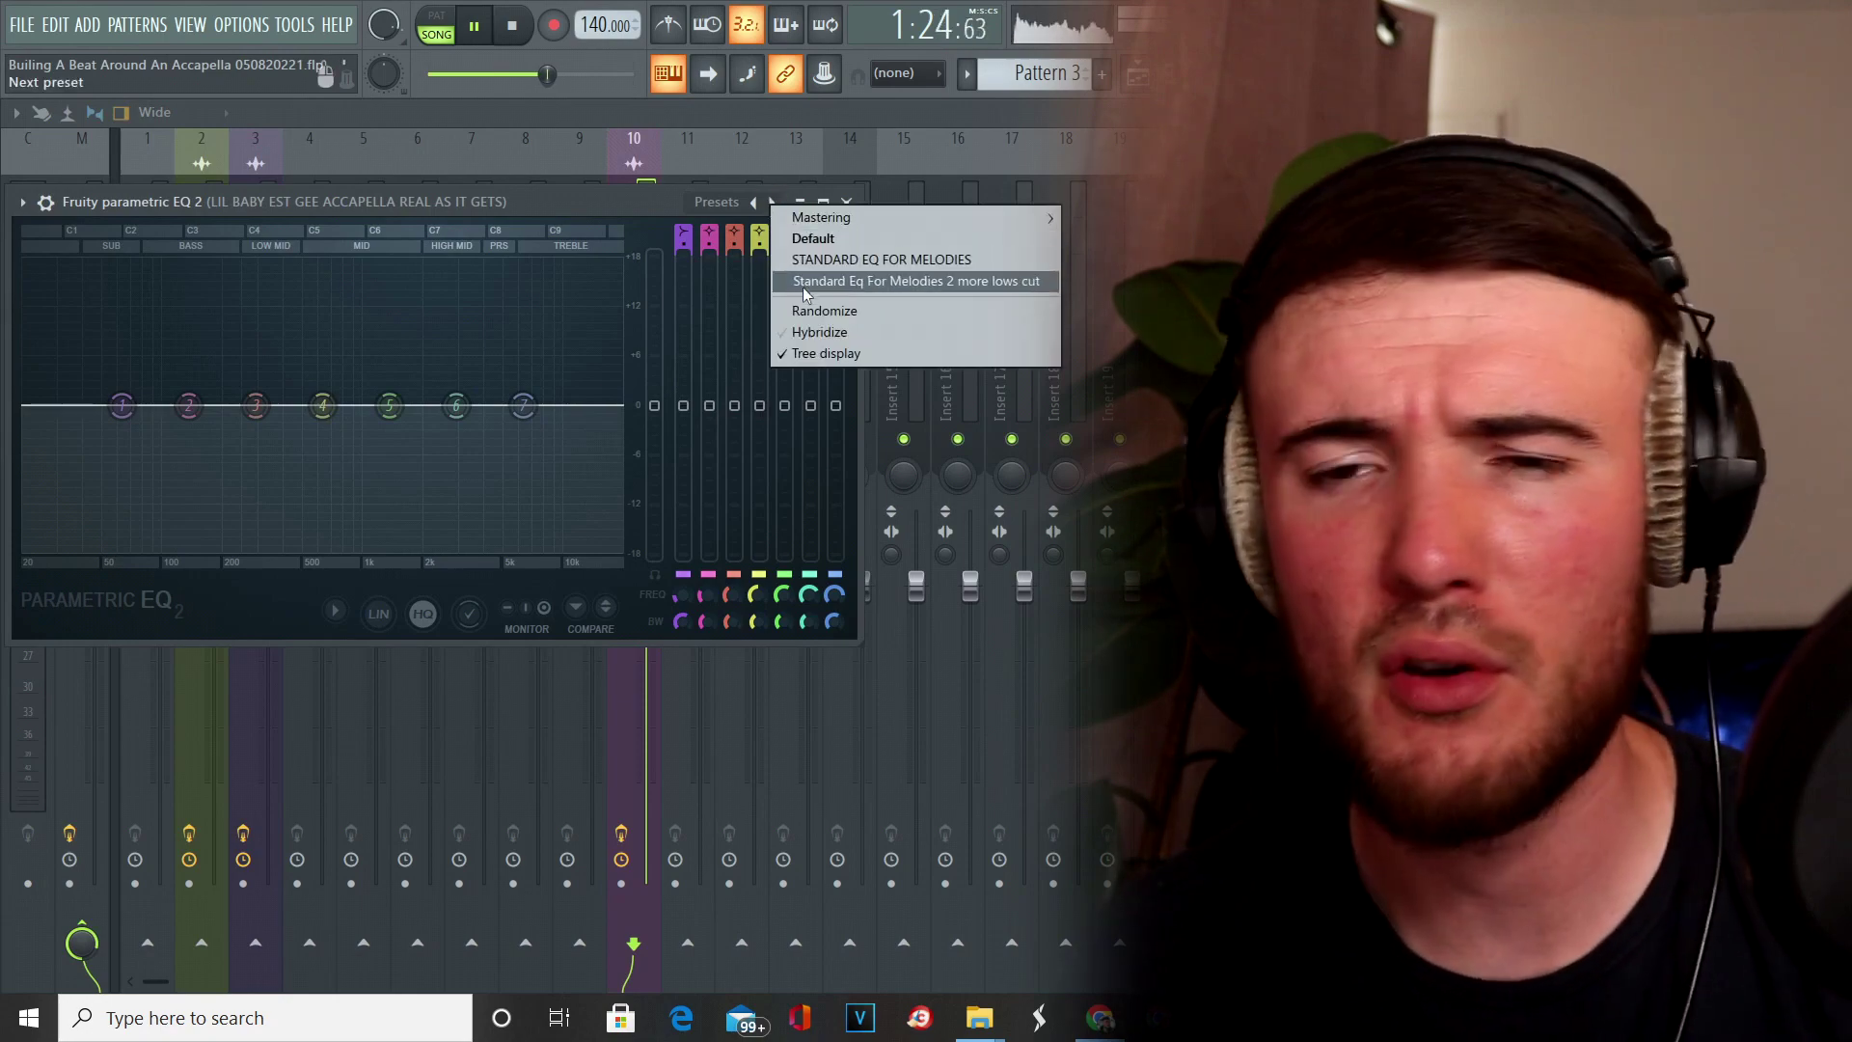
left_click(802, 287)
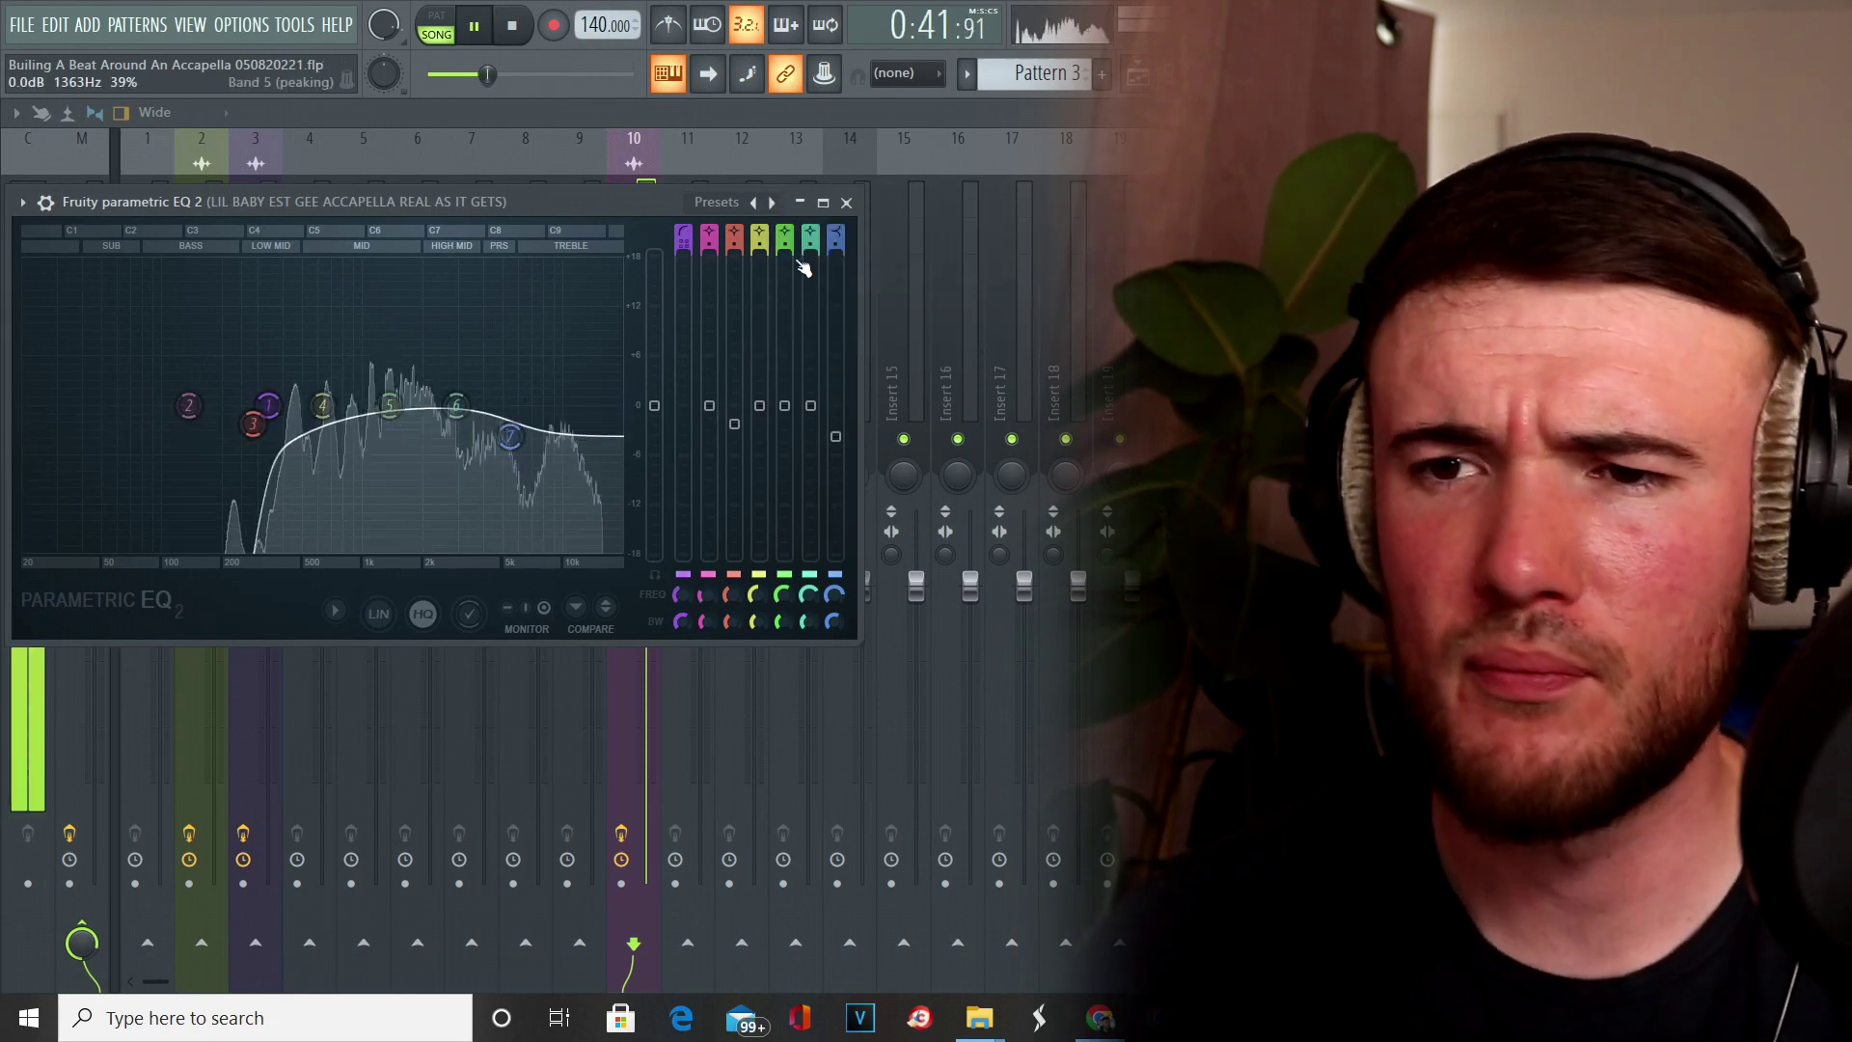
left_click(771, 203)
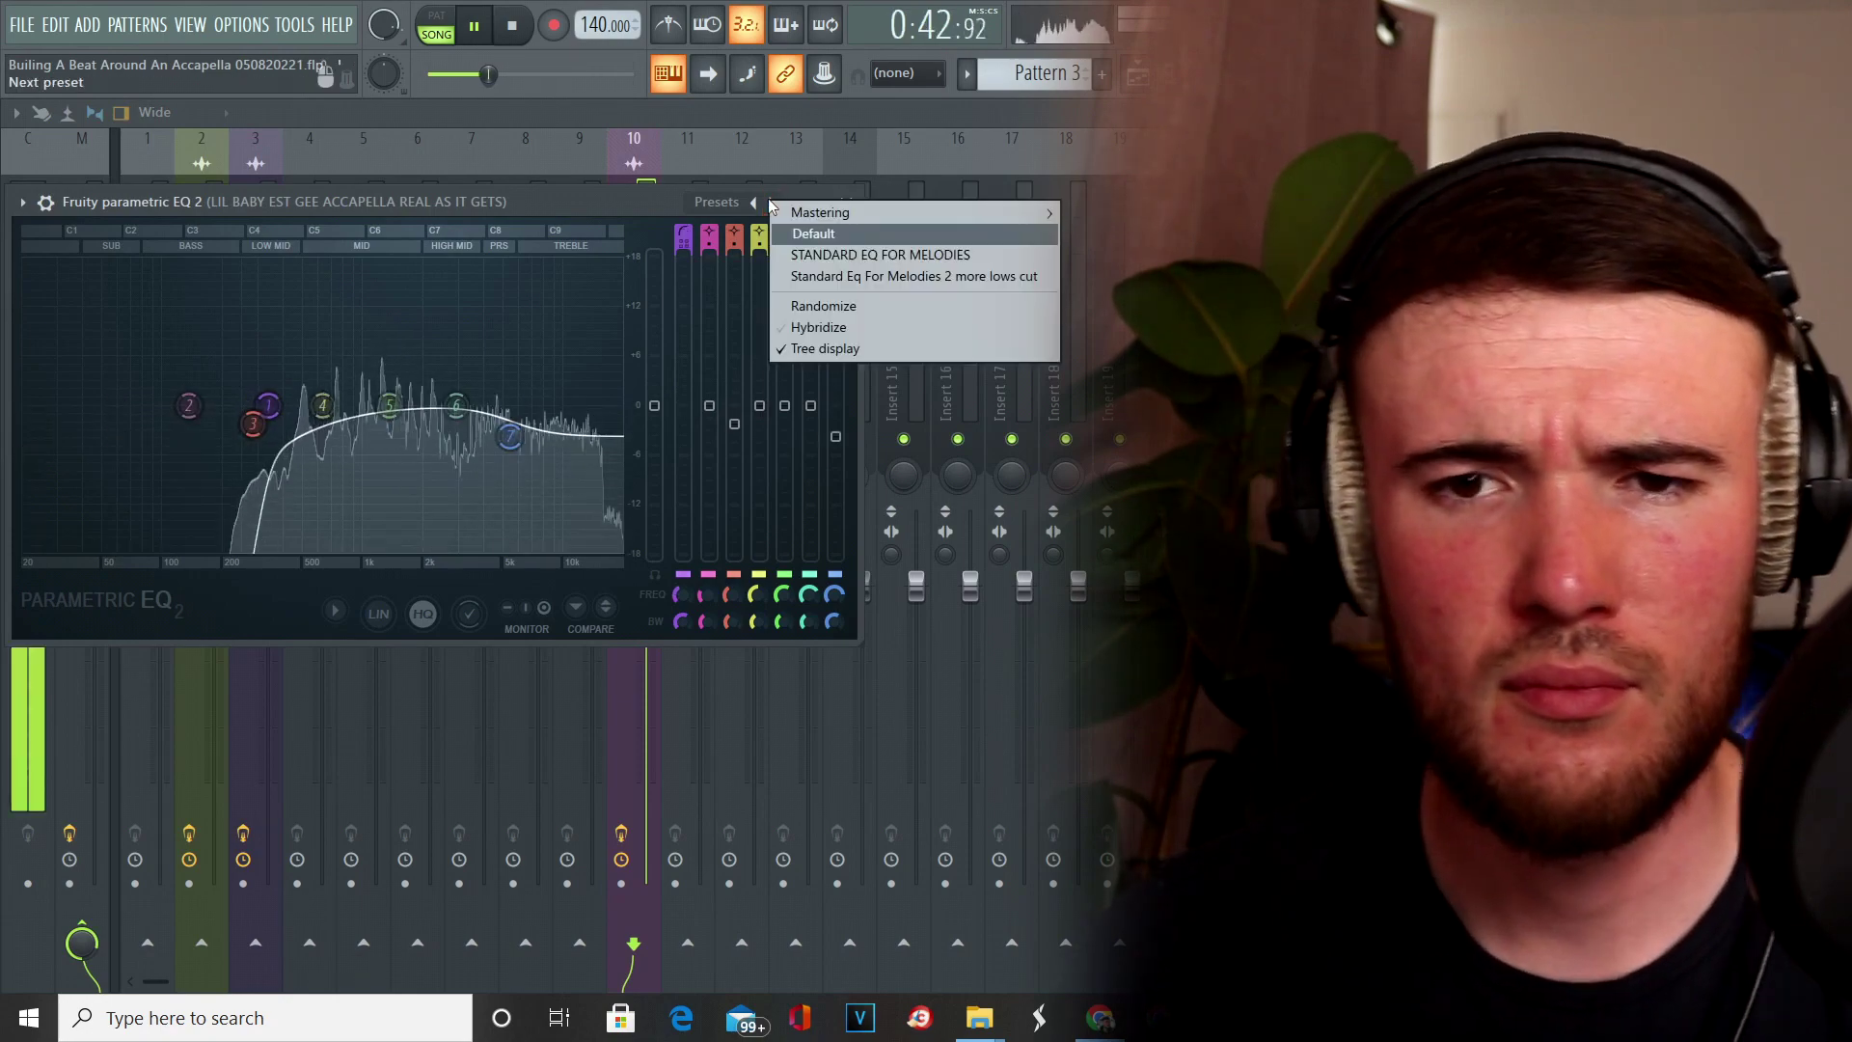
left_click(820, 252)
left_click_drag(217, 405, 206, 405)
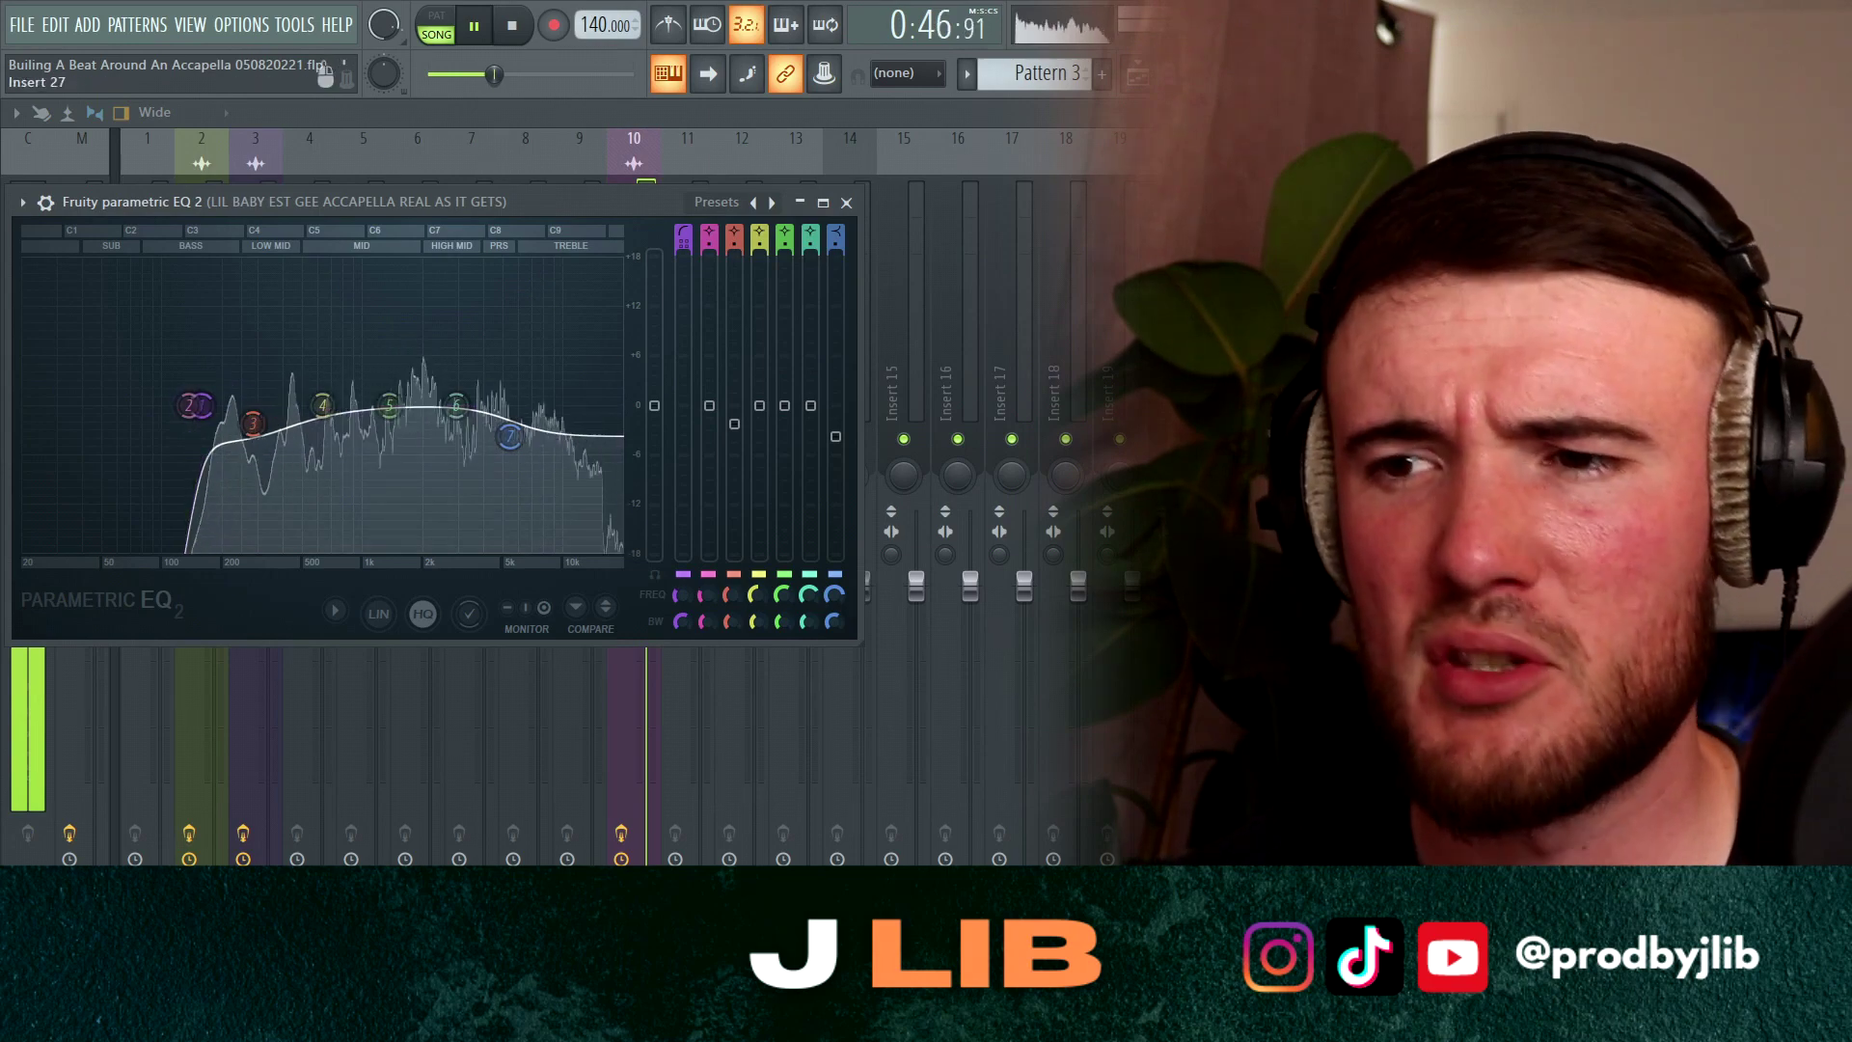
Add Smooth Operator to slot 4 of the acapella's mixer track and load its 01 NEENAH - VOCAL BUS preset.
left_click(1582, 280)
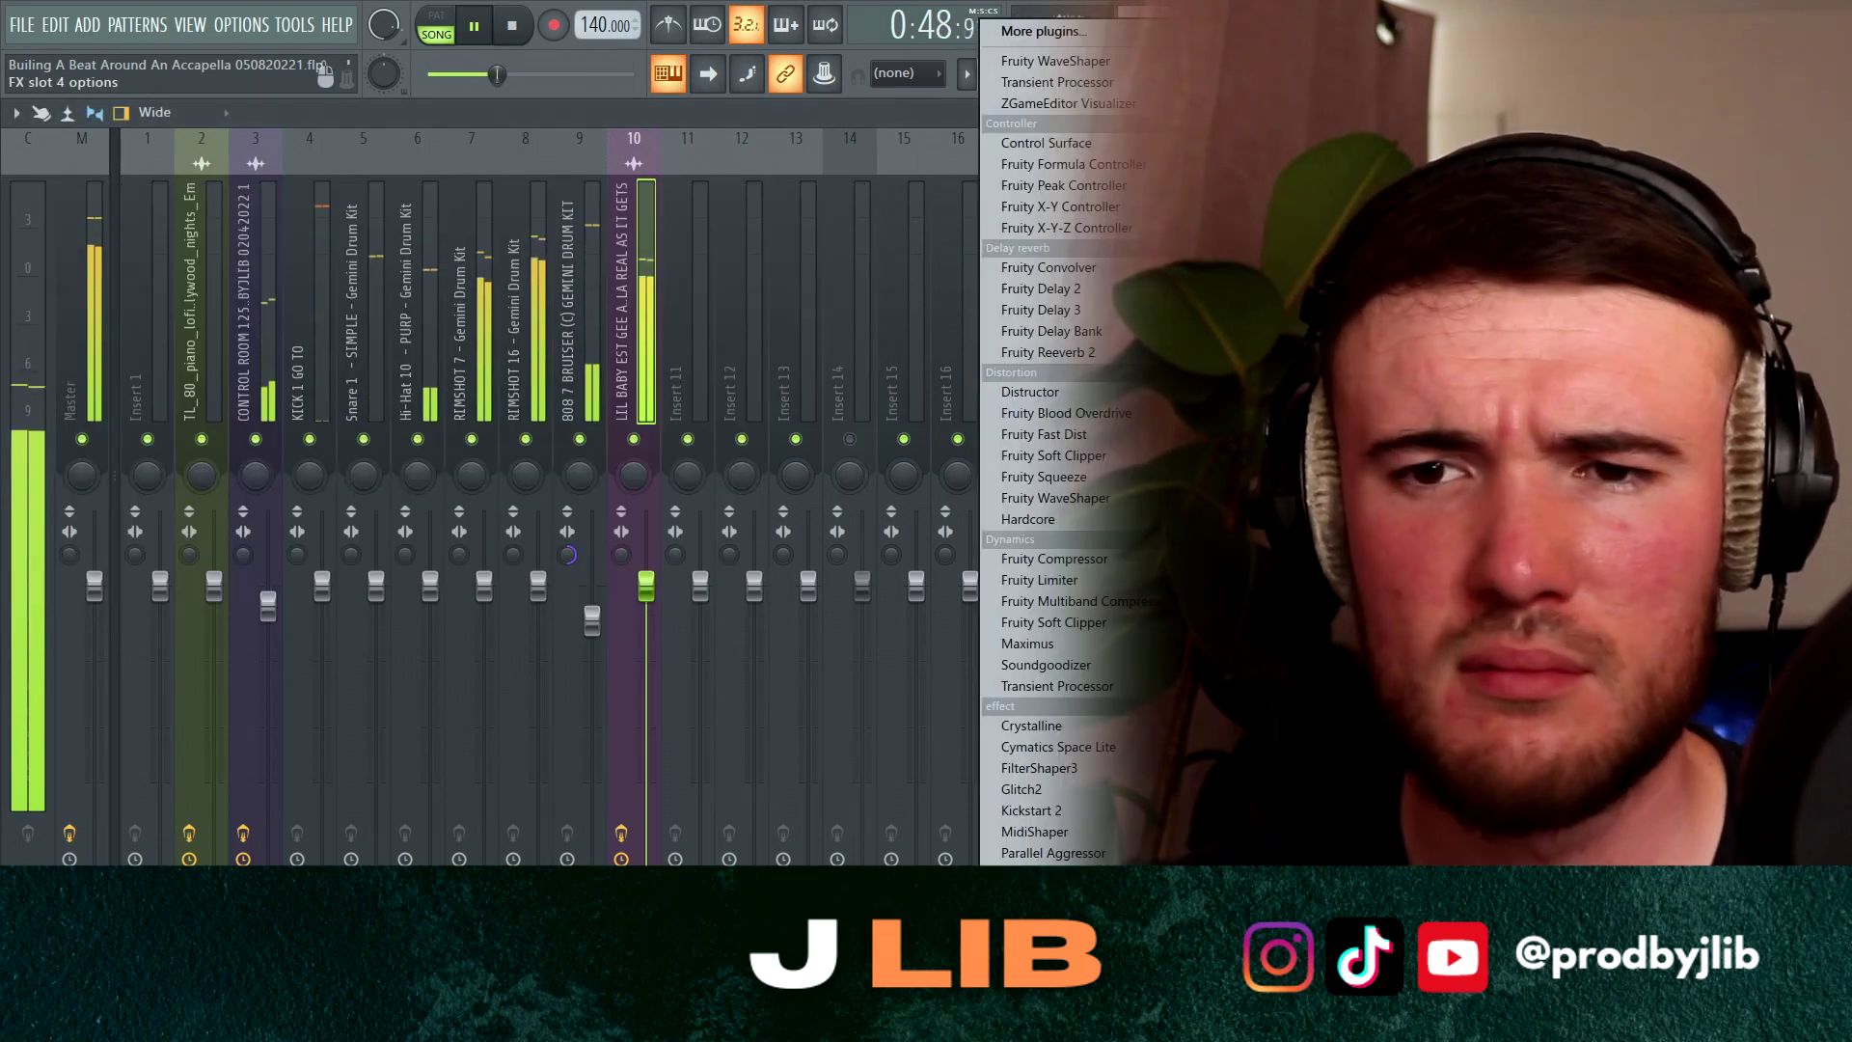
left_click(1043, 895)
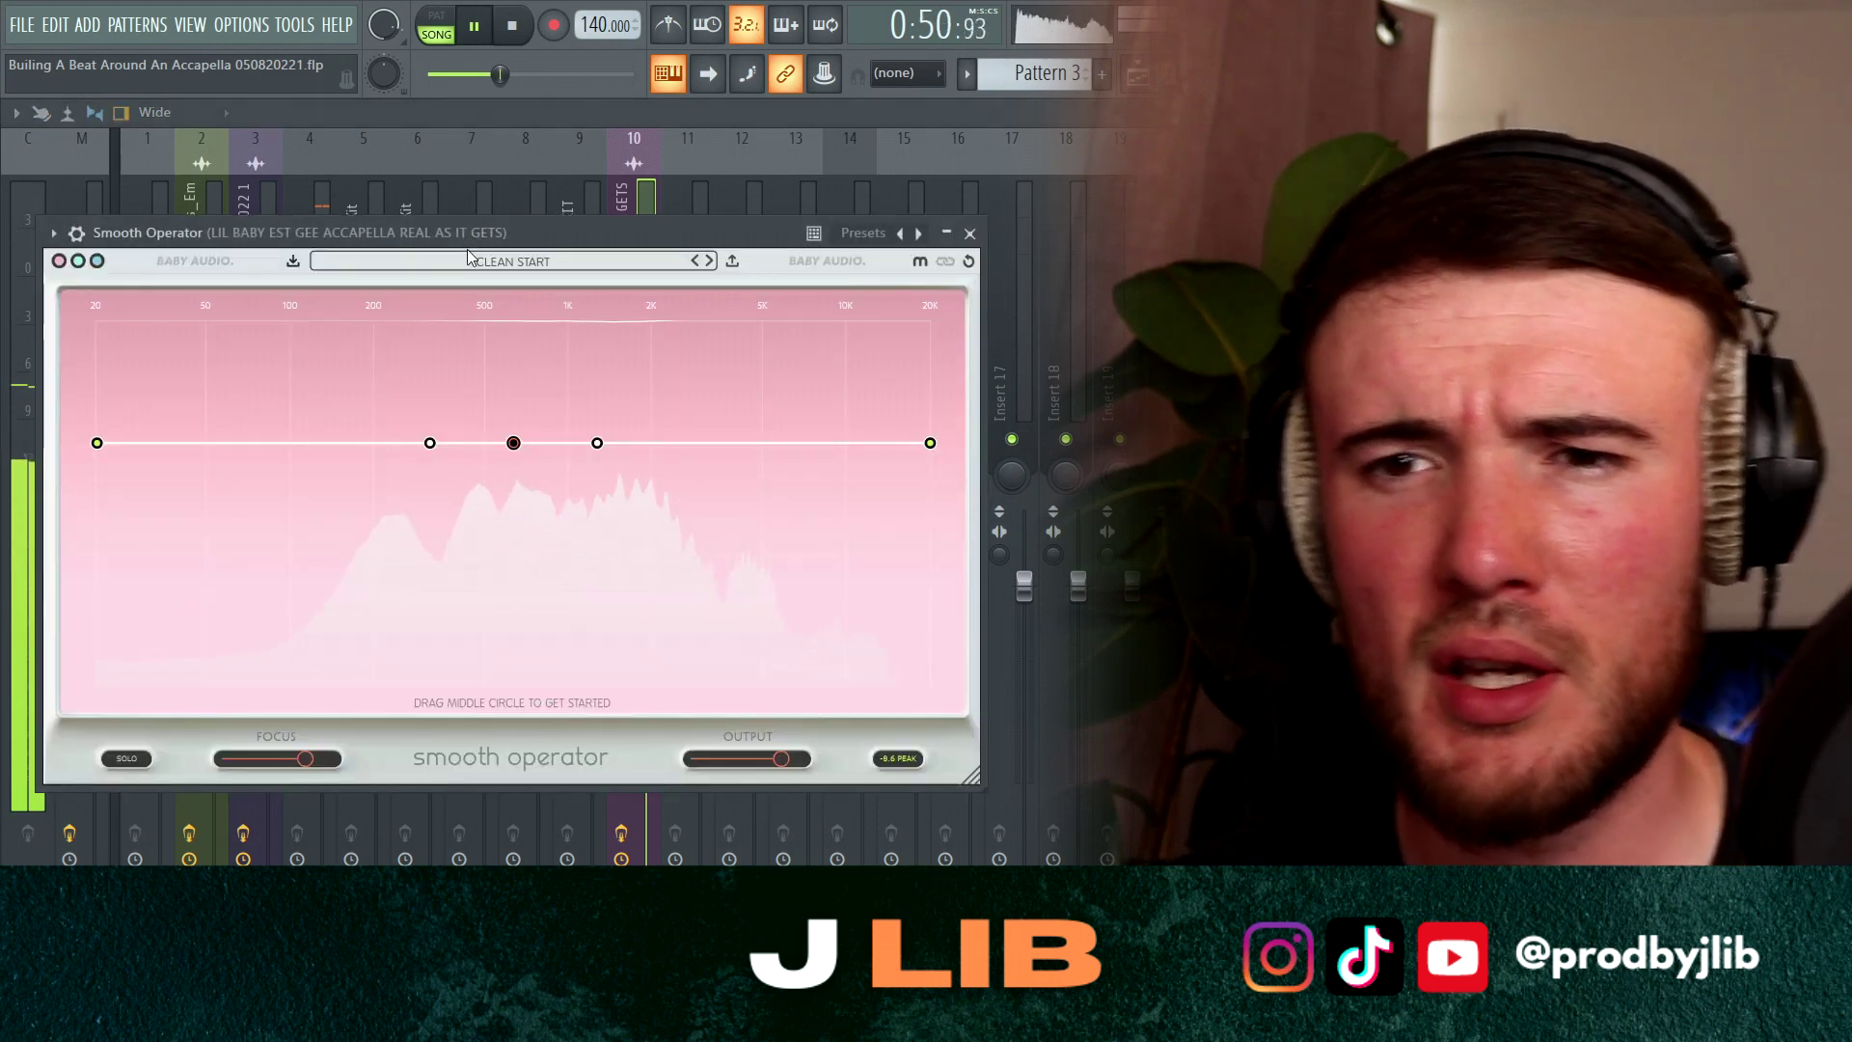
left_click(472, 260)
left_click(432, 293)
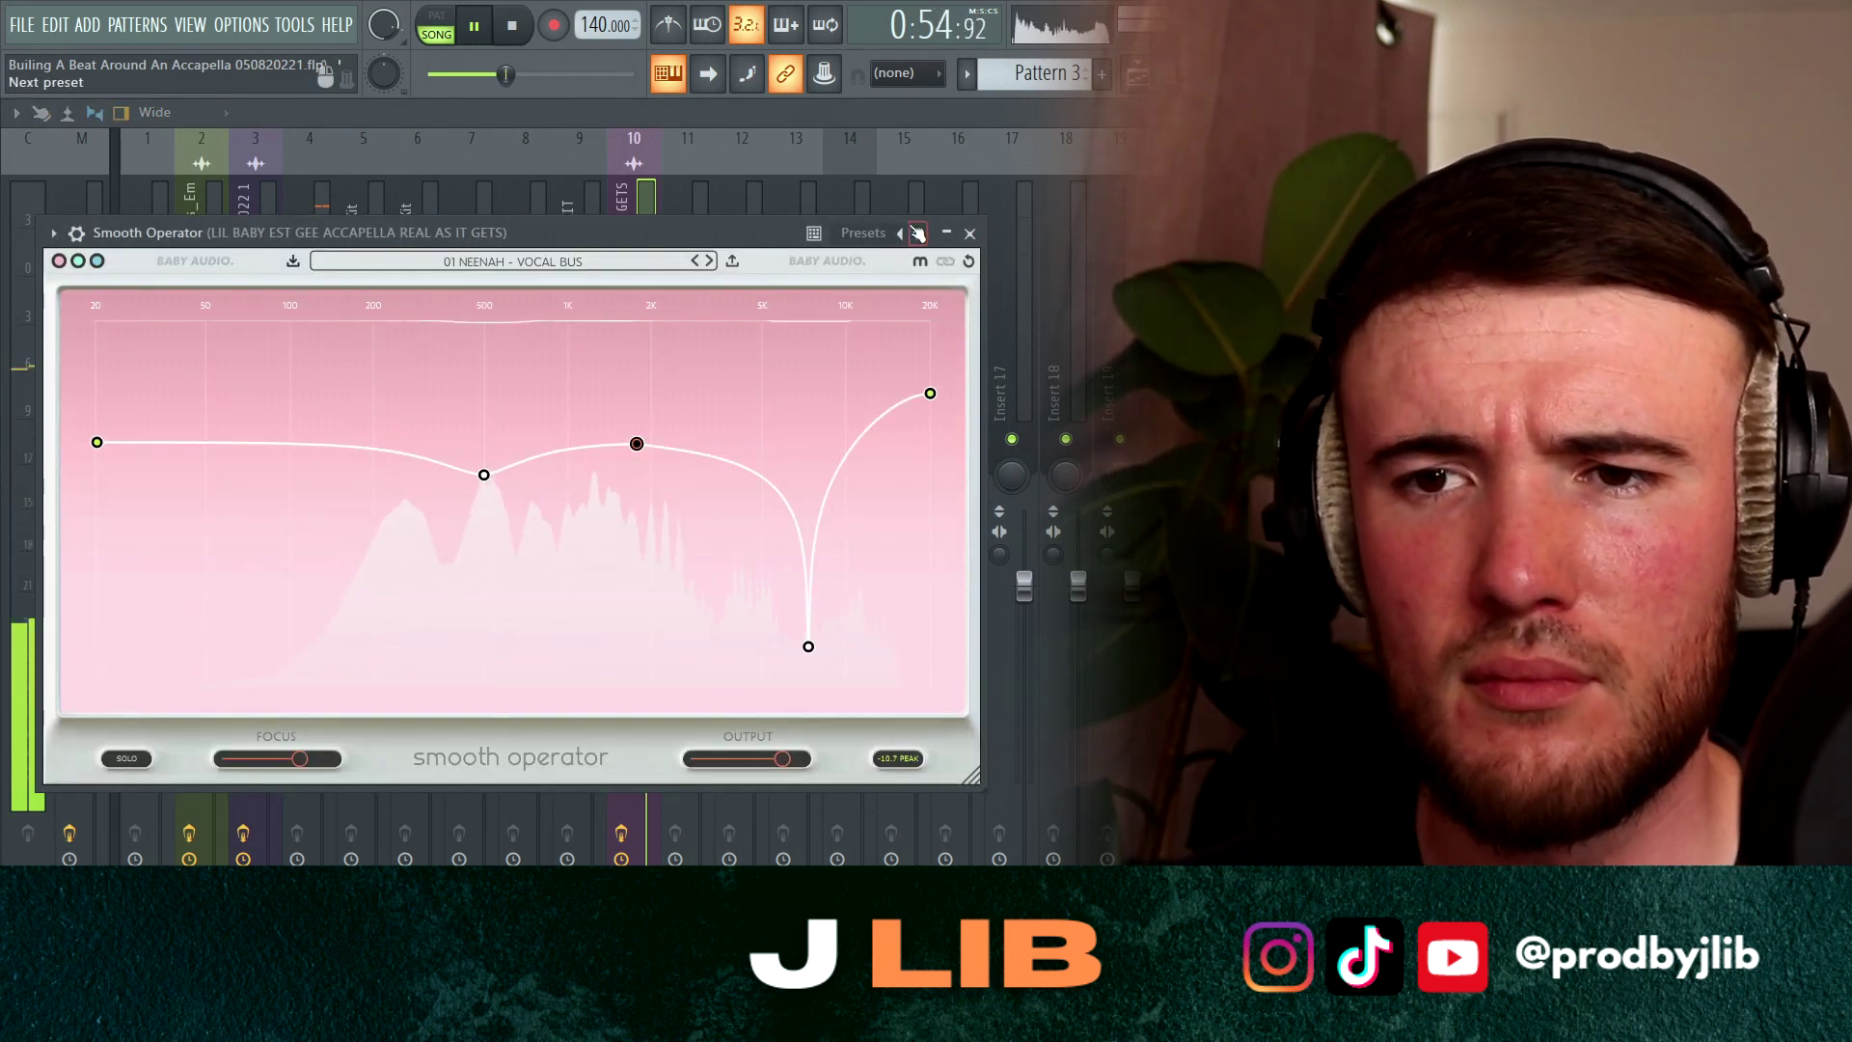
left_click(969, 234)
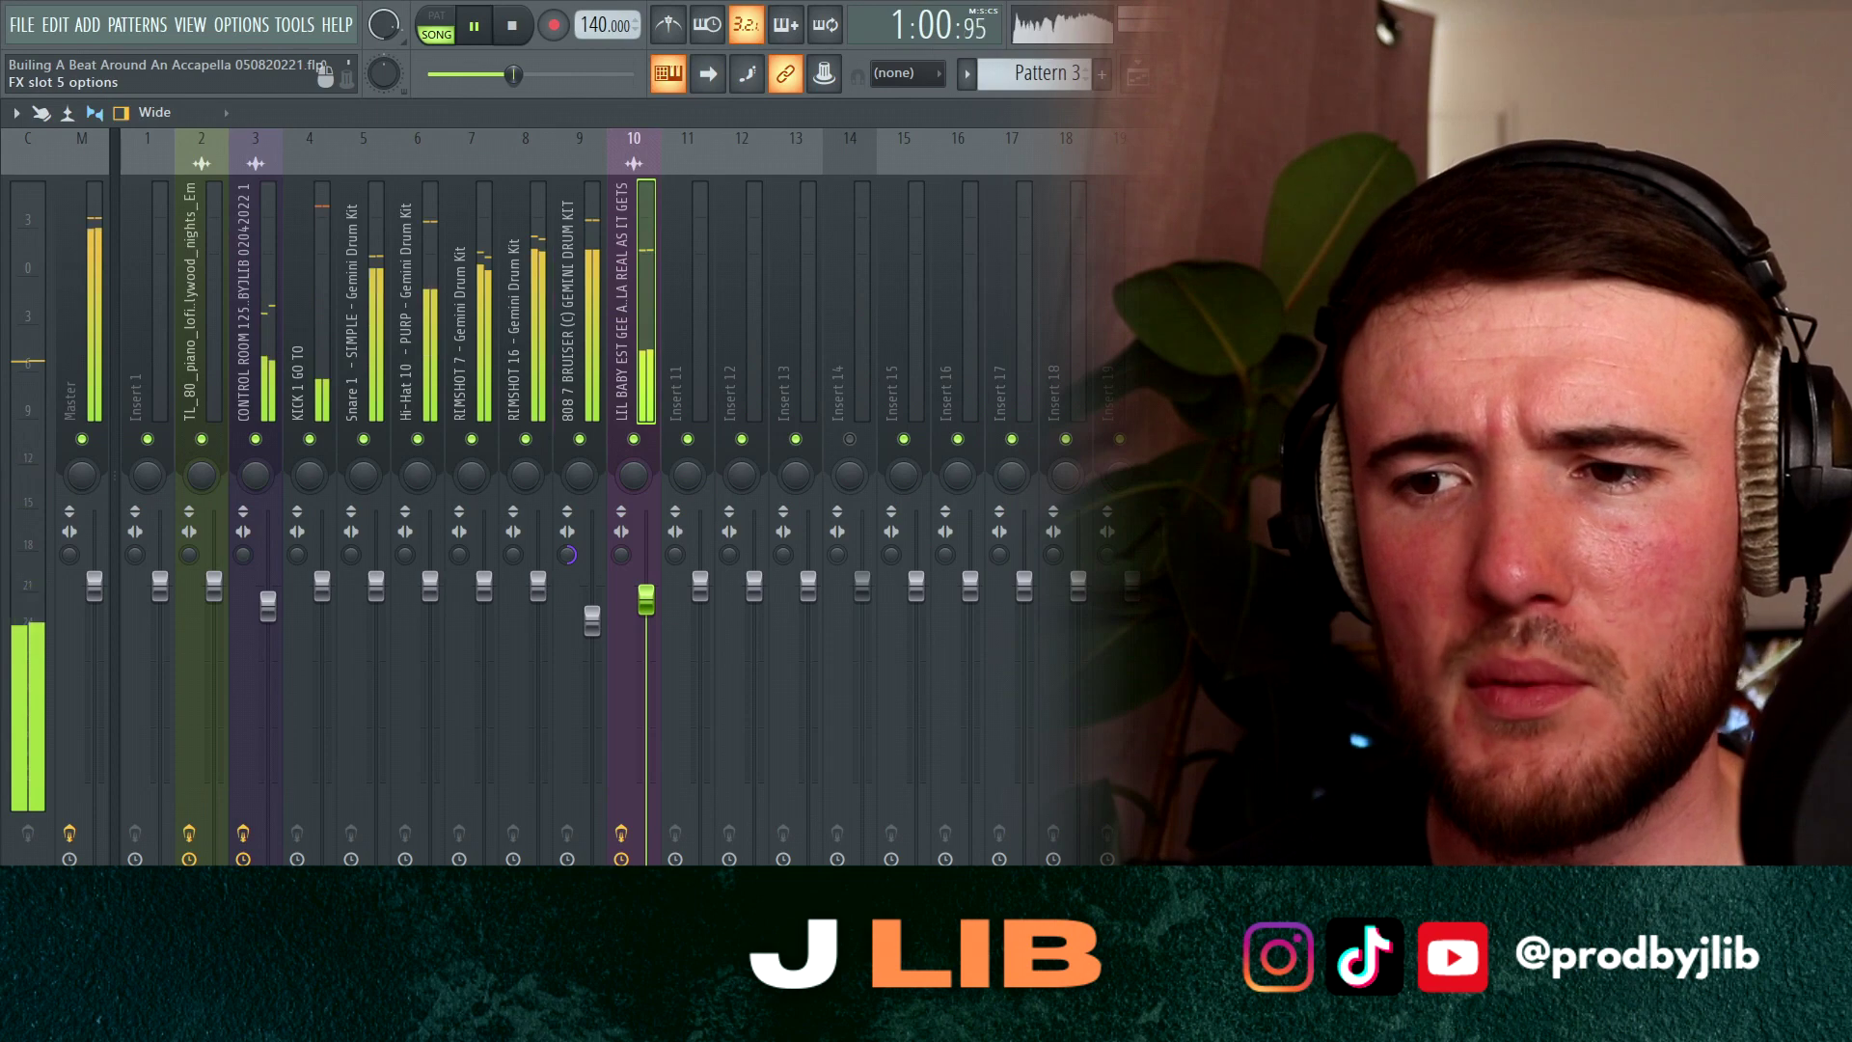
Add Fruity Compressor to slot 5 of the acapella track with a -13.8 dB threshold and a 2.2:1 ratio.
left_click(1596, 329)
mouse_move(1611, 359)
left_click(1043, 557)
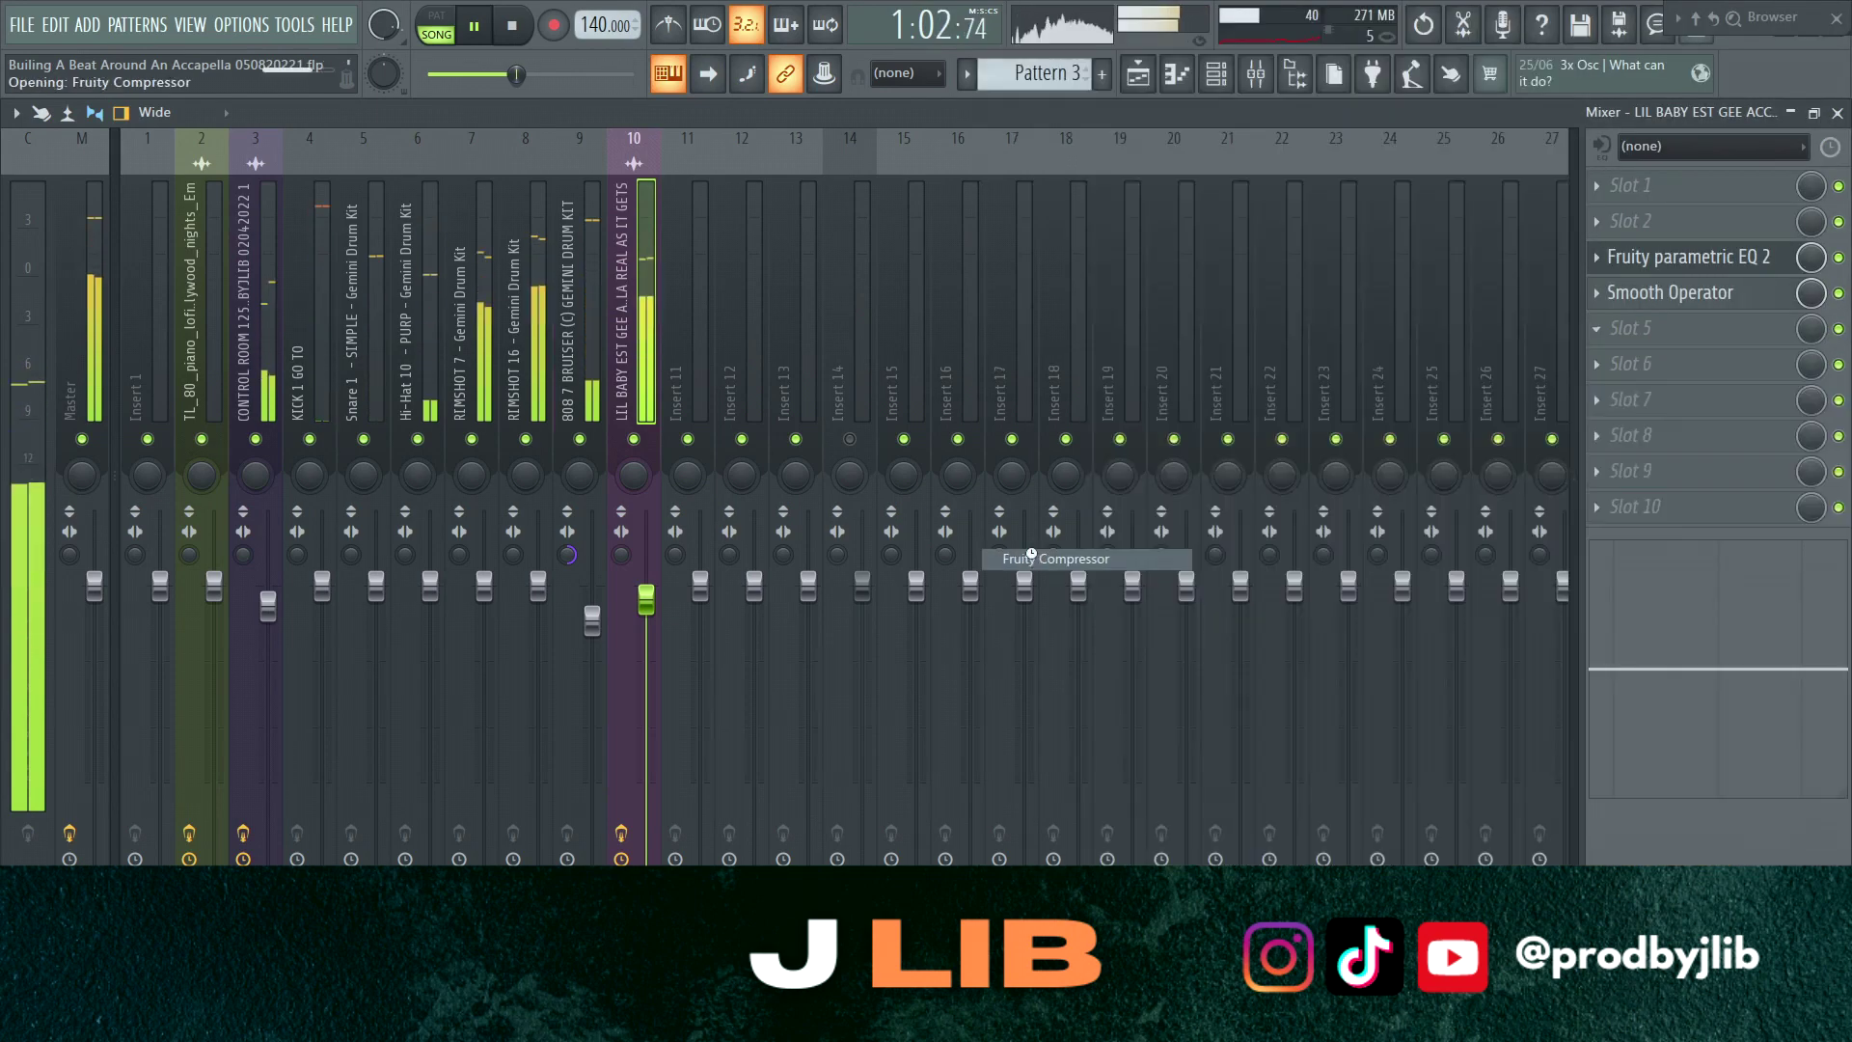
left_click_drag(173, 315, 174, 347)
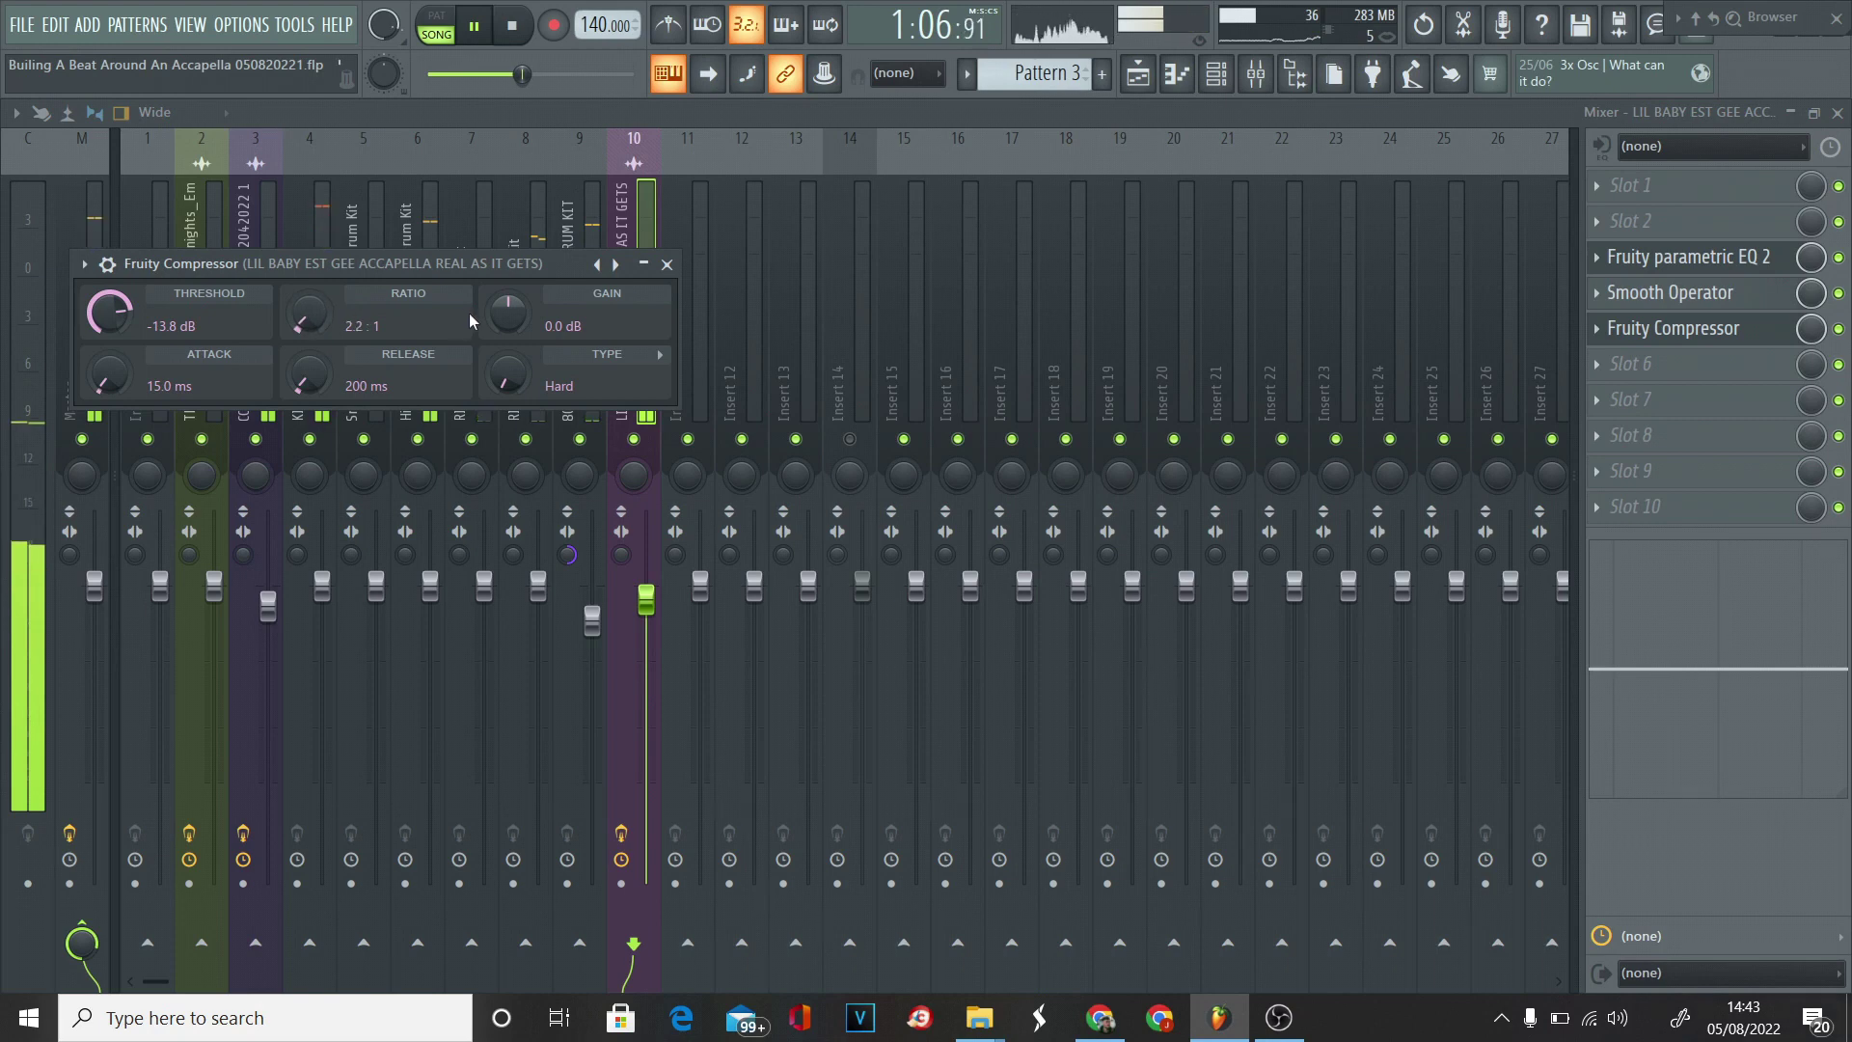
left_click_drag(431, 272, 1122, 409)
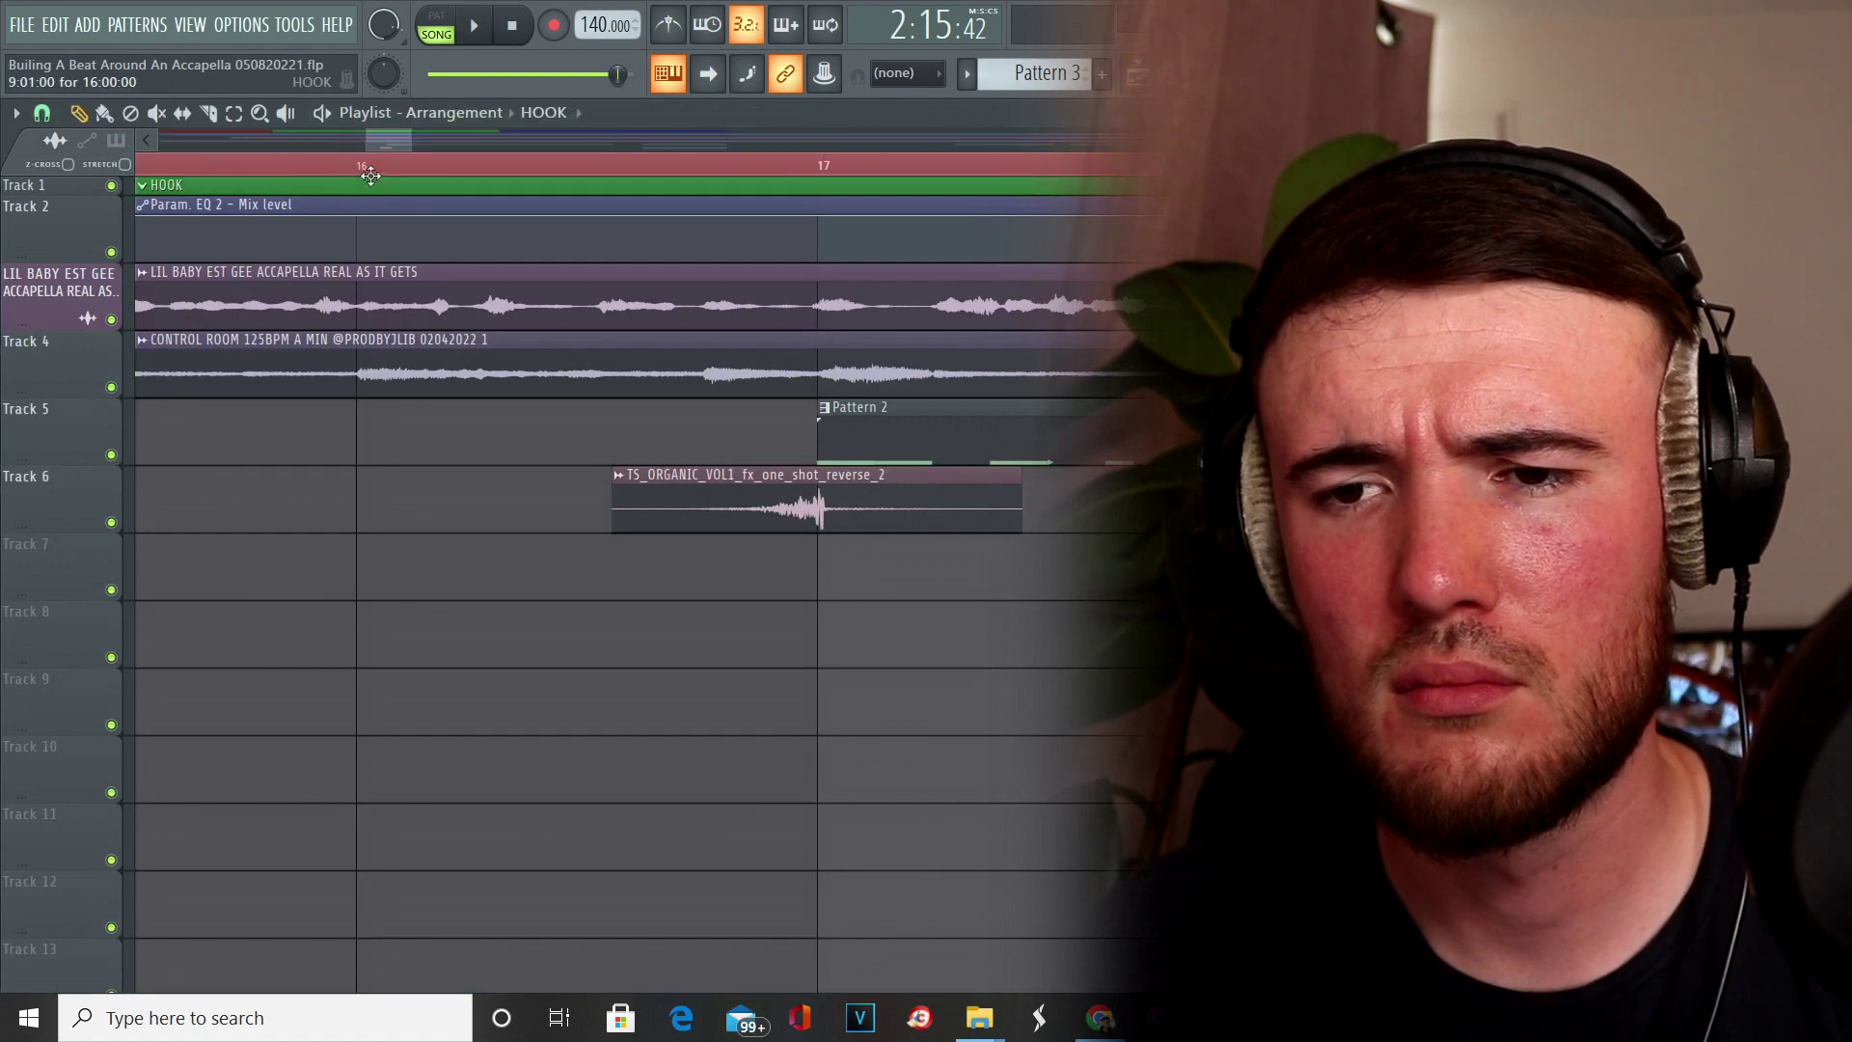
Play the arrangement from bar 16 and place copies of the reverse FX one-shot on Track 6 leading into bars 25 and 65.
left_click(370, 175)
key("space")
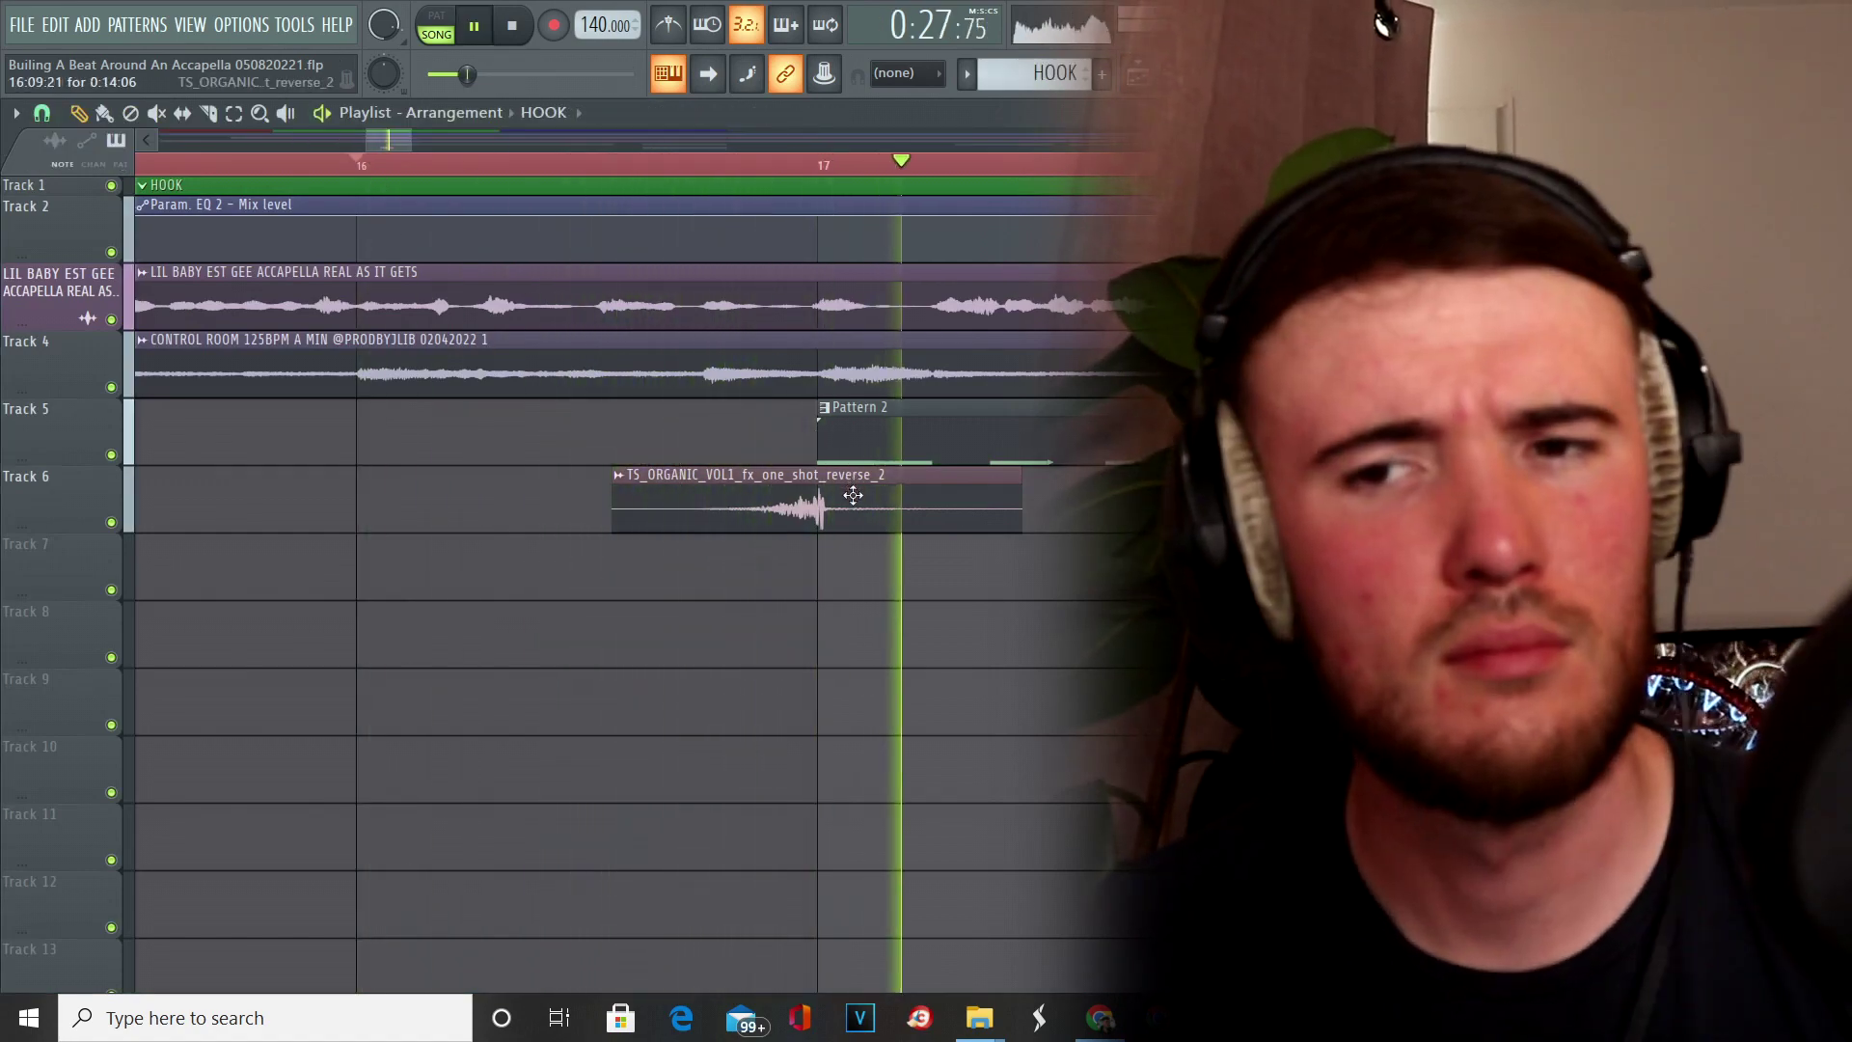
scroll(849, 492, "down", 5)
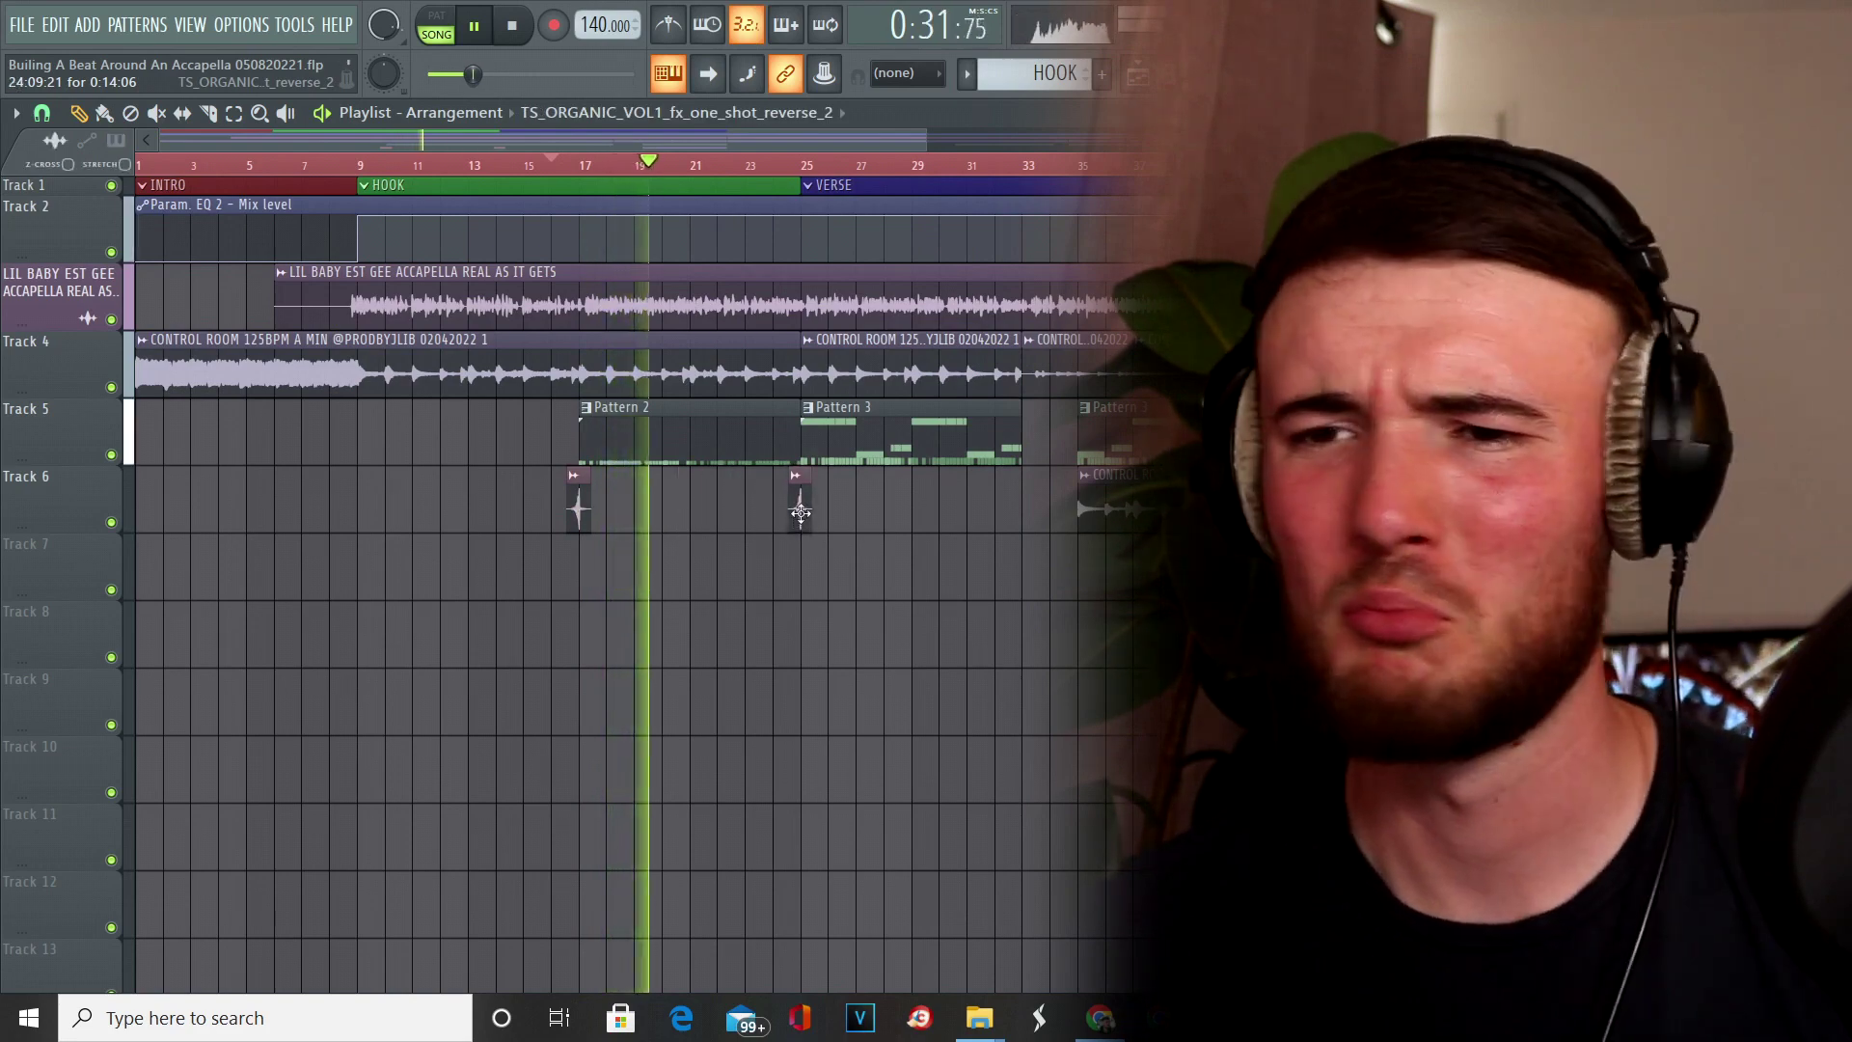
scroll(1083, 540, "right", 5)
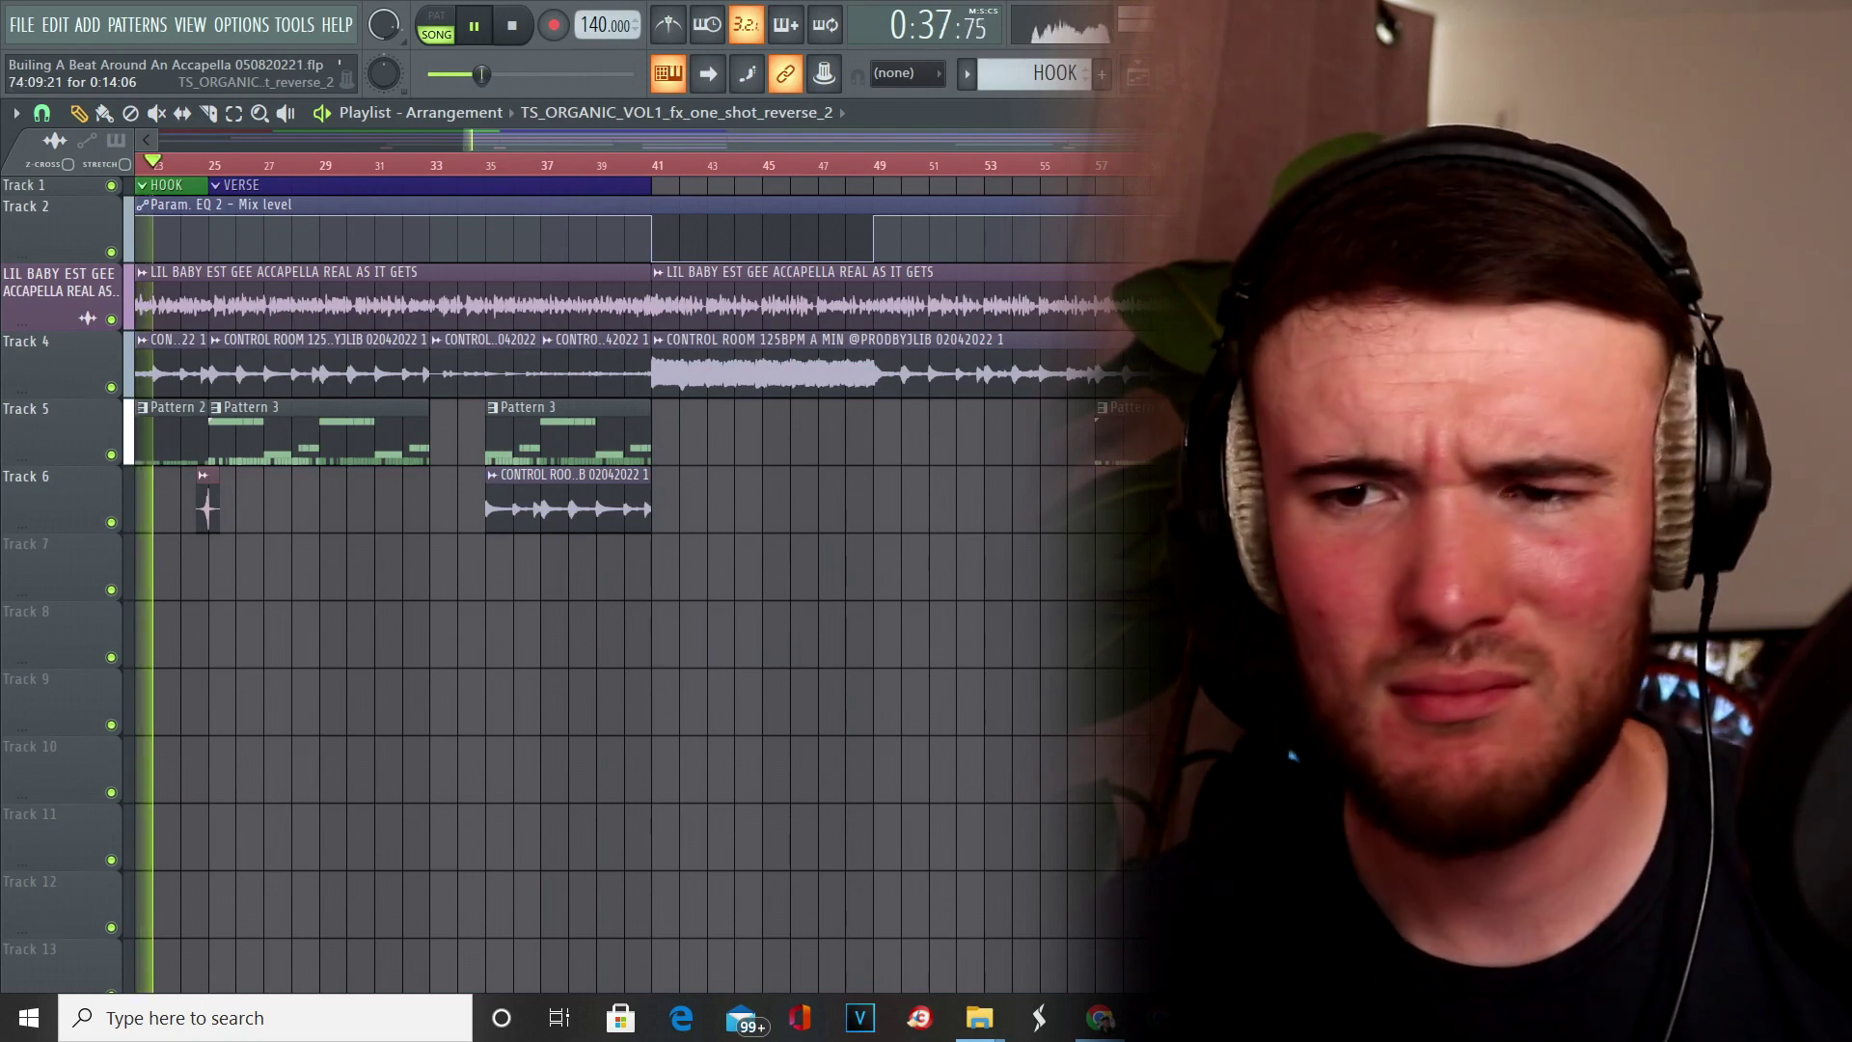
scroll(627, 540, "right", 3)
scroll(627, 540, "right", 2)
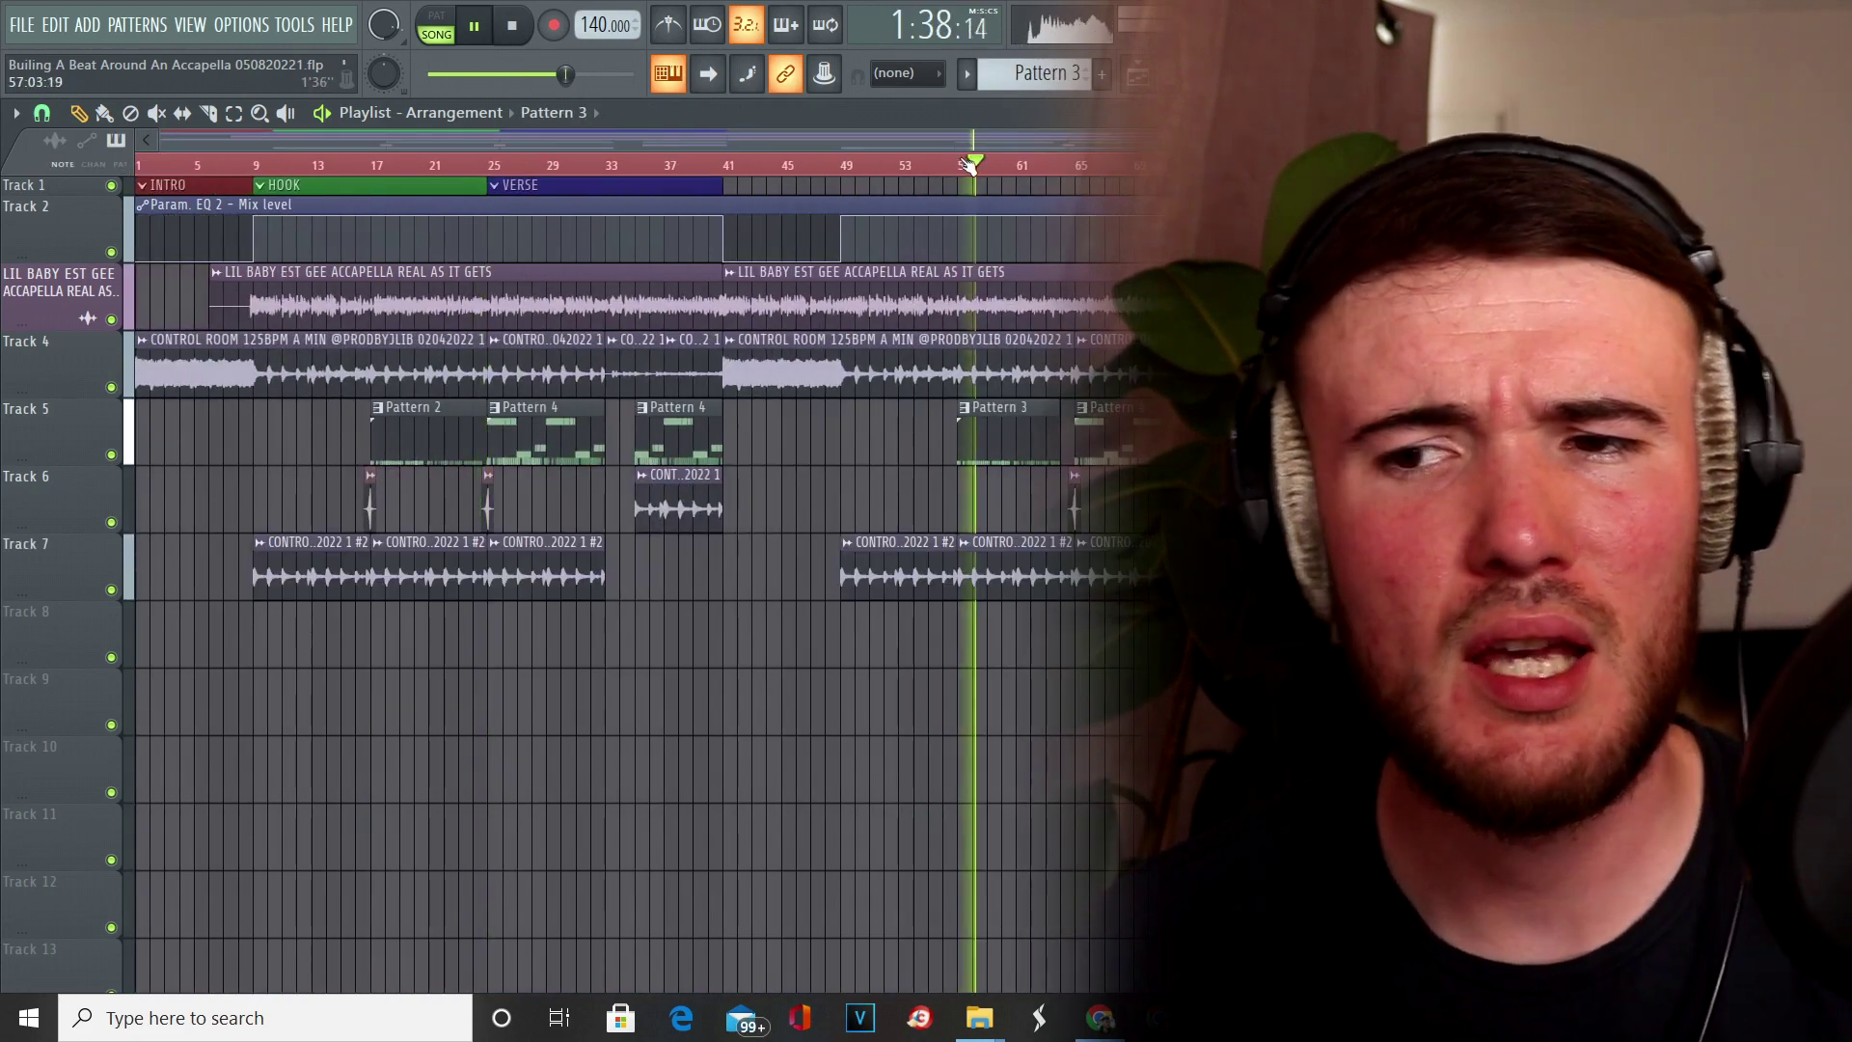
Set the playhead to bar 57, show the channel rack and open the FUSION HI HAT MIDI KIT PREMIUM folder and its subfolder.
left_click(960, 164)
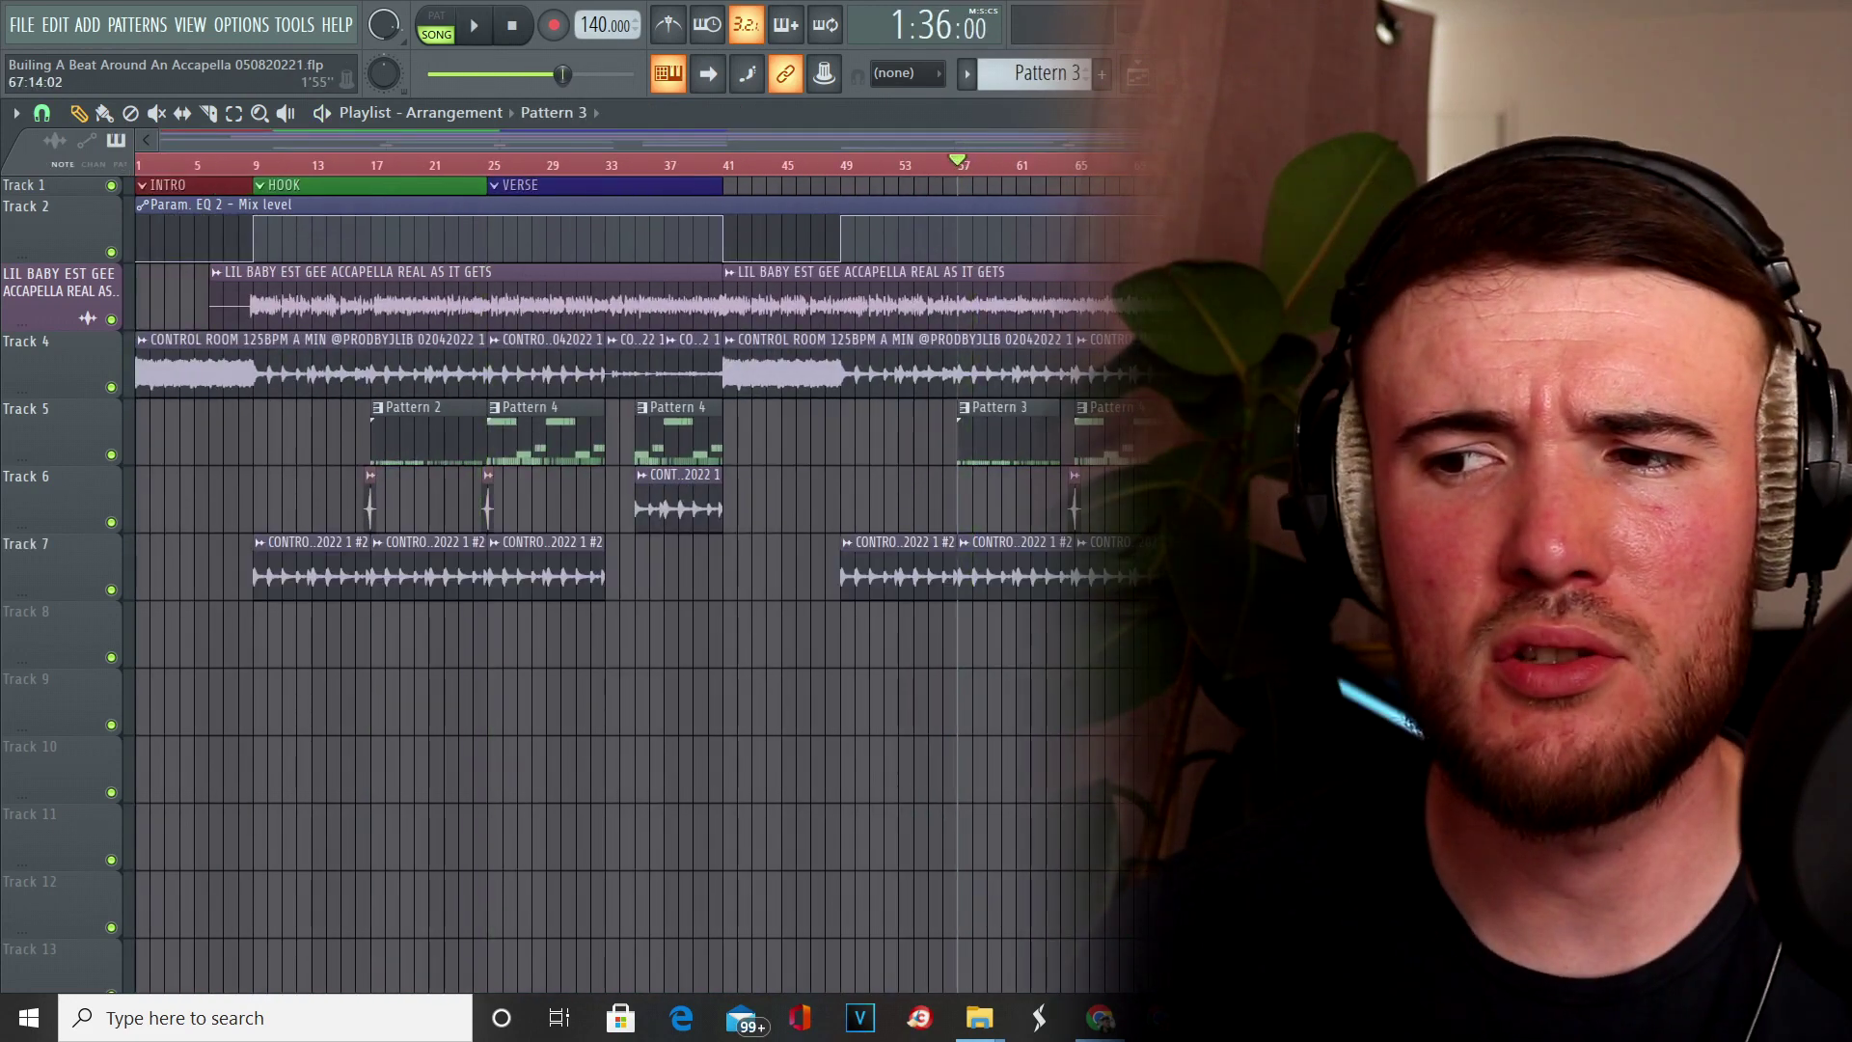
key("F6")
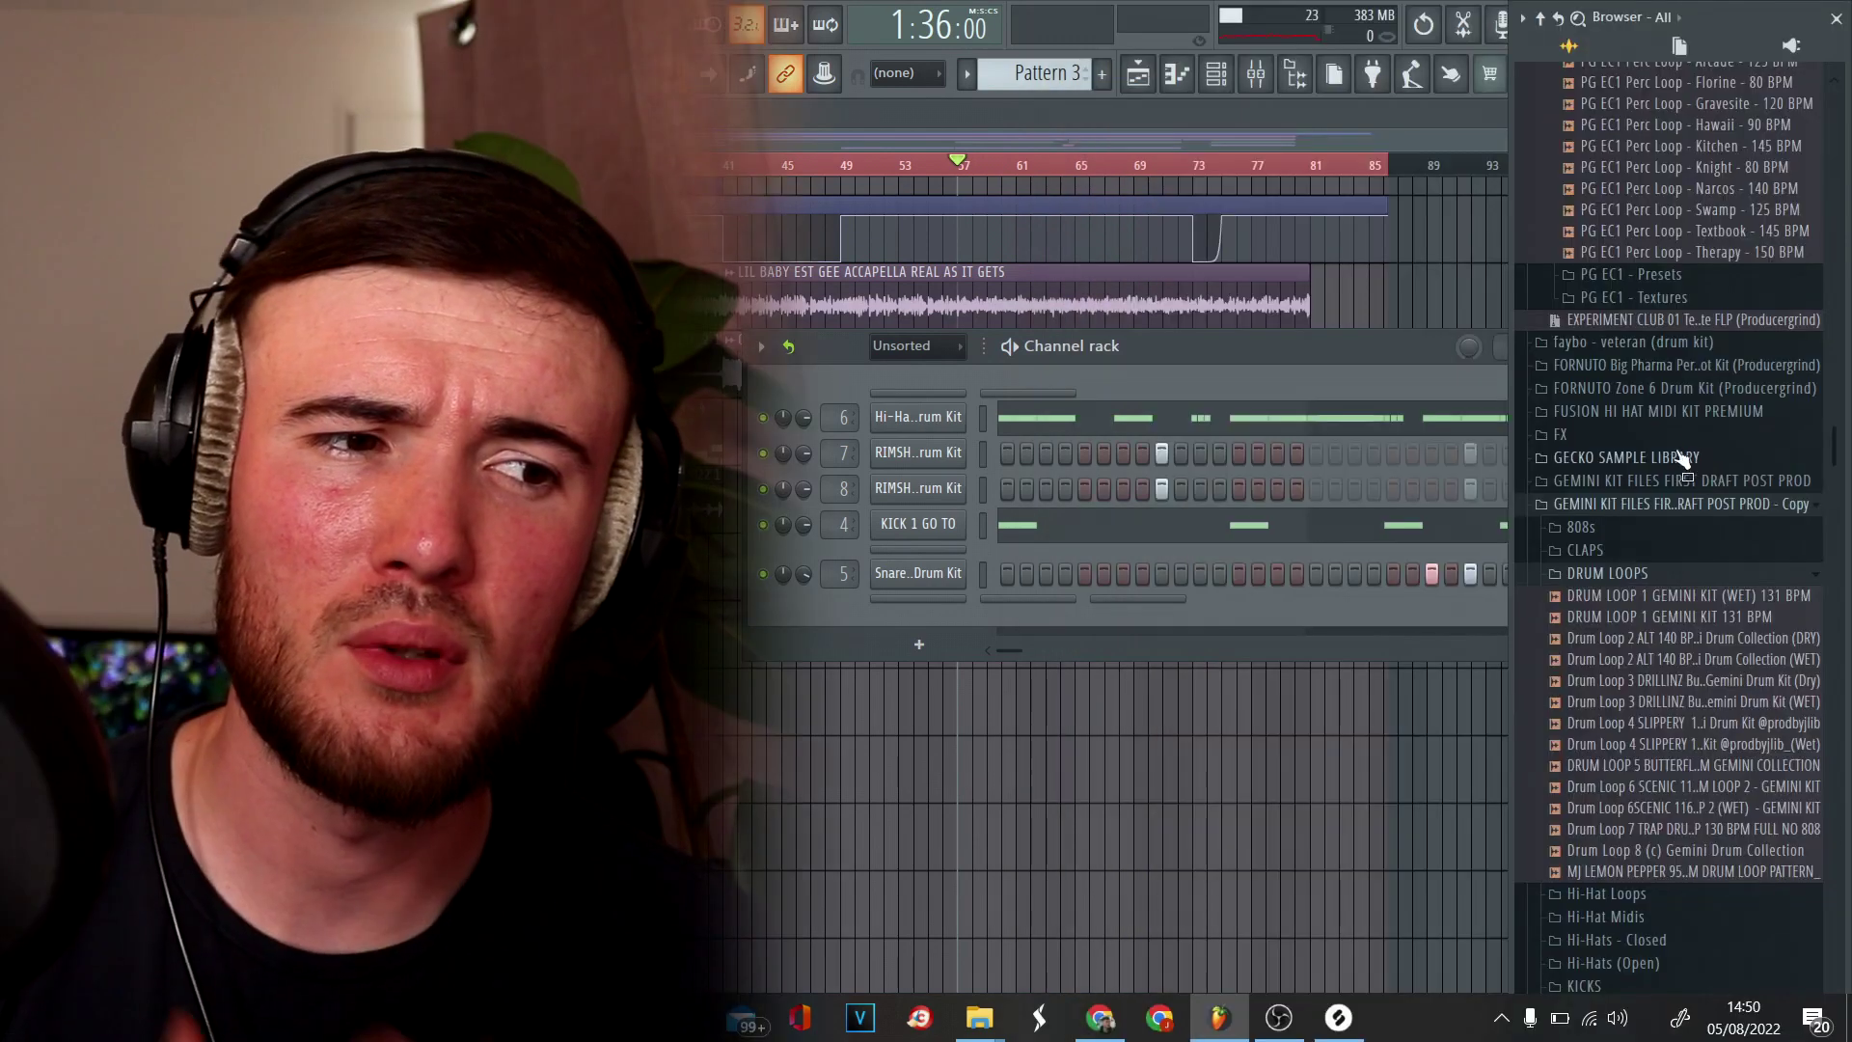
left_click(1667, 413)
left_click(1668, 437)
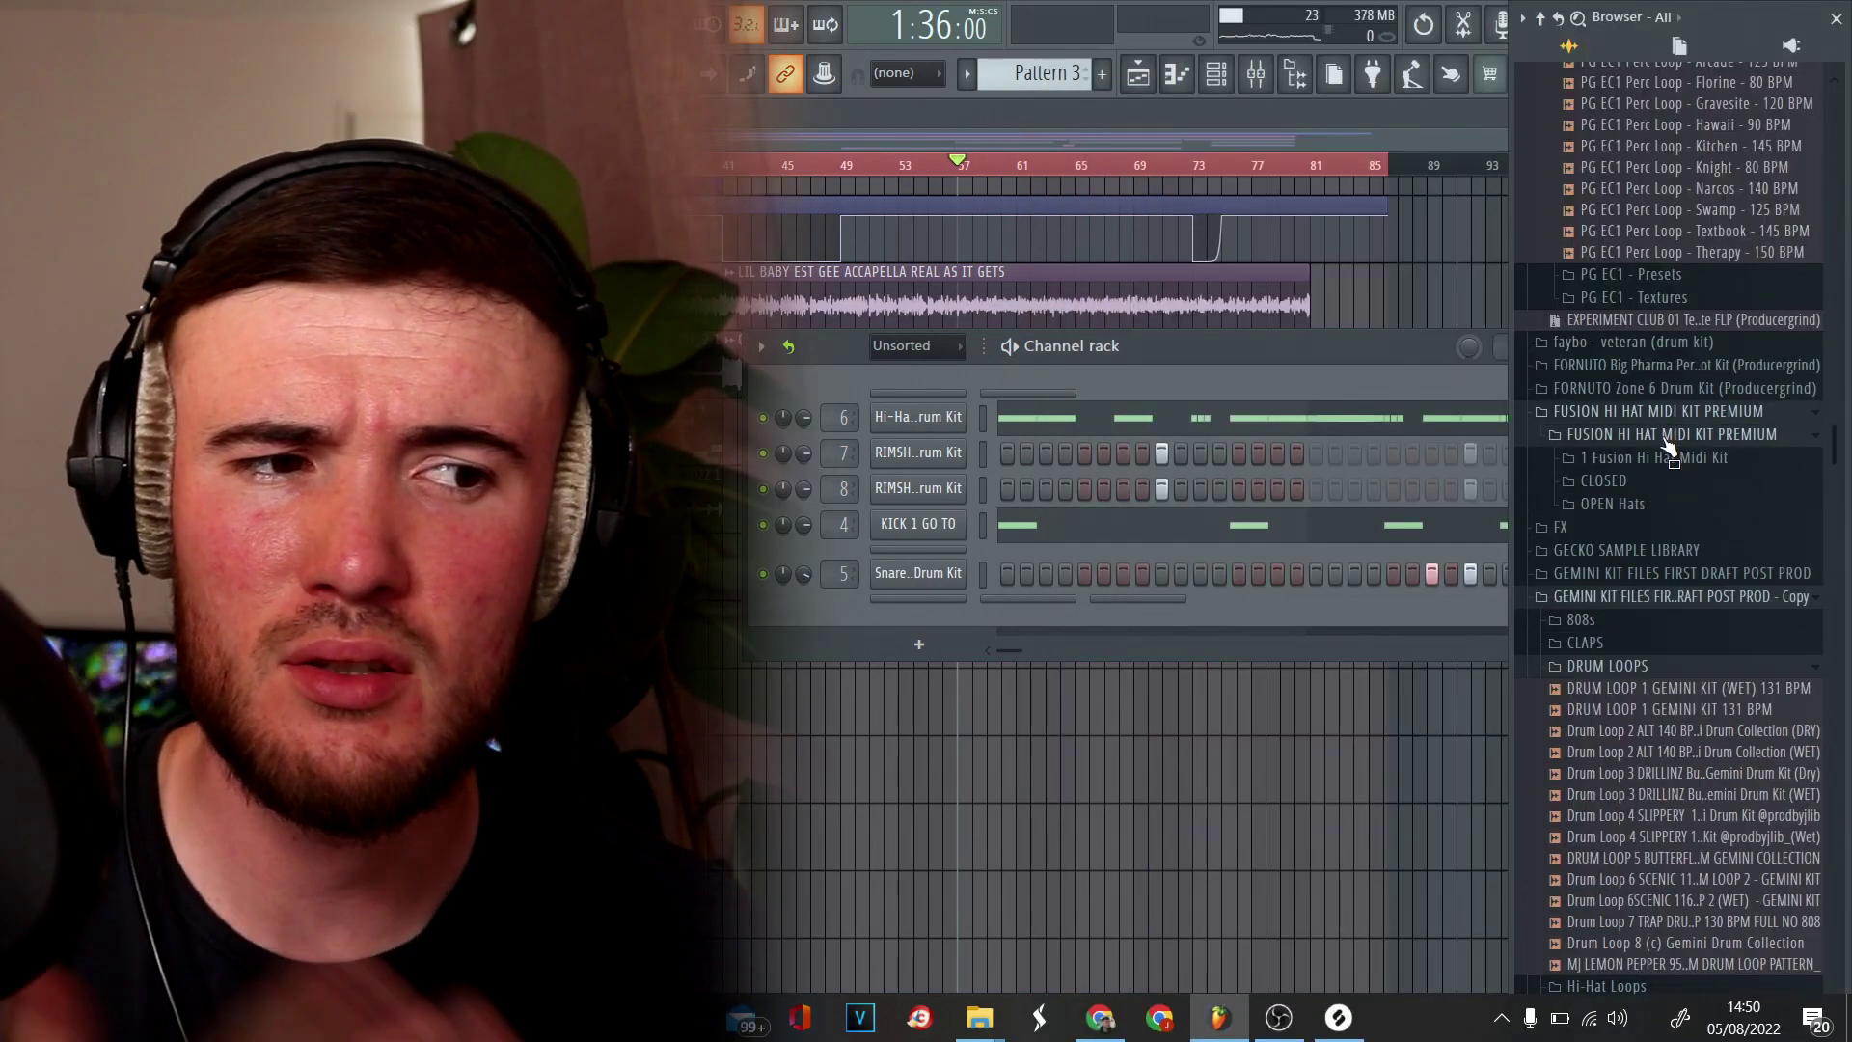